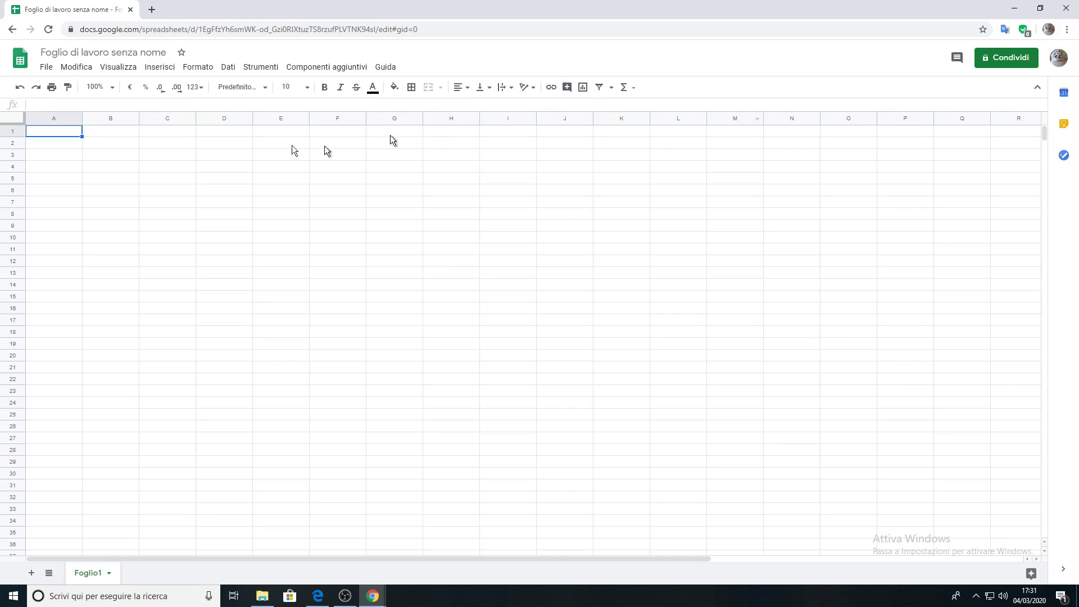
Step: Enter 1.1, 1.2 and 1.3 in cells A1 to C1
{"action": "double_click", "coordinate": [65, 131]}
{"action": "type", "text": "1.1"}
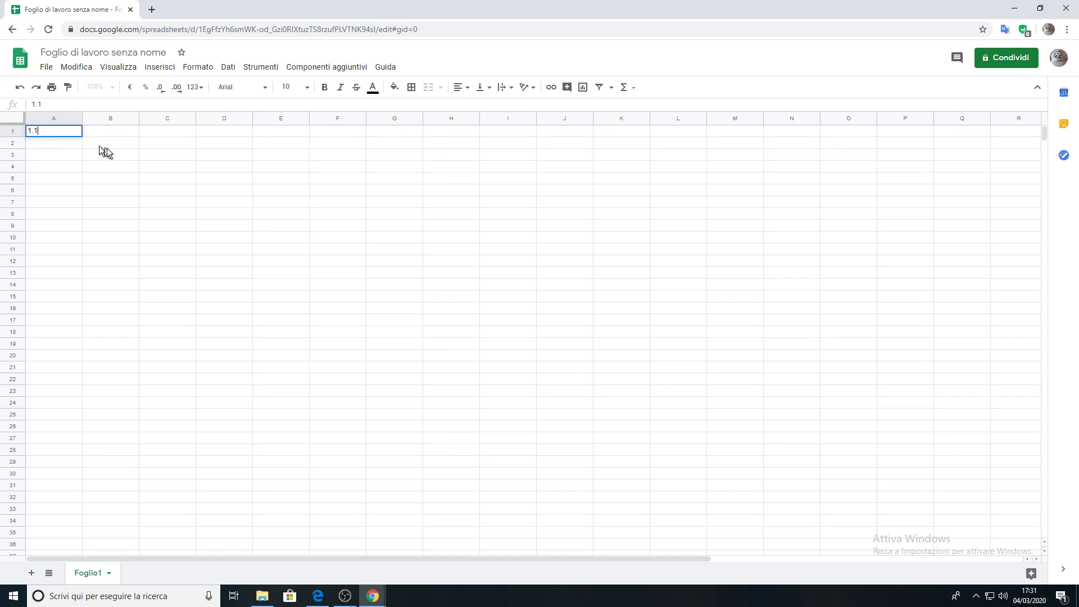
{"action": "double_click", "coordinate": [98, 131]}
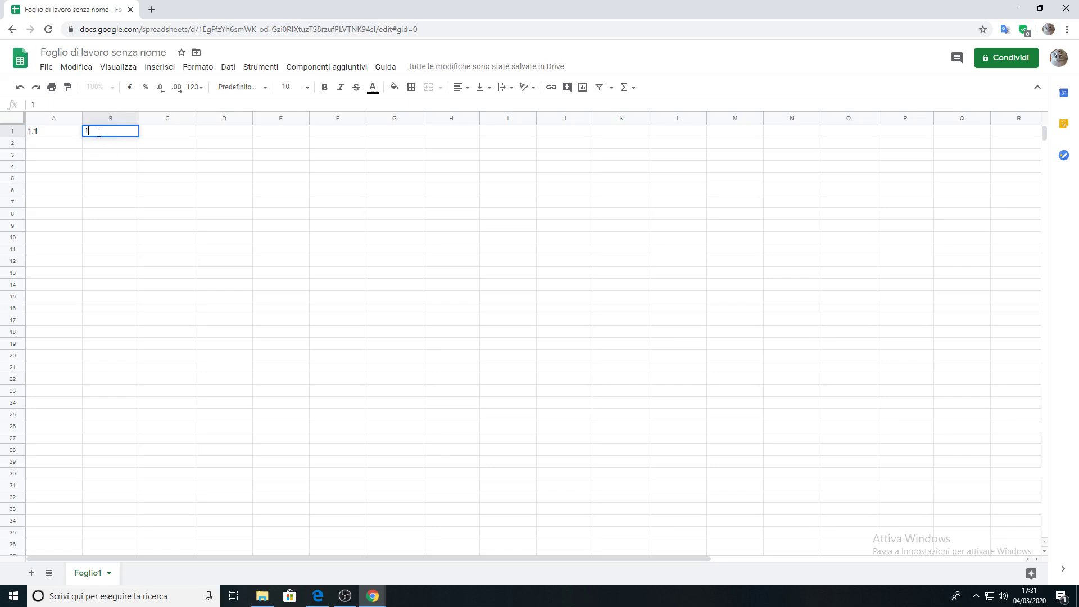
{"action": "type", "text": "1.2"}
{"action": "left_click", "coordinate": [176, 132]}
{"action": "type", "text": "1"}
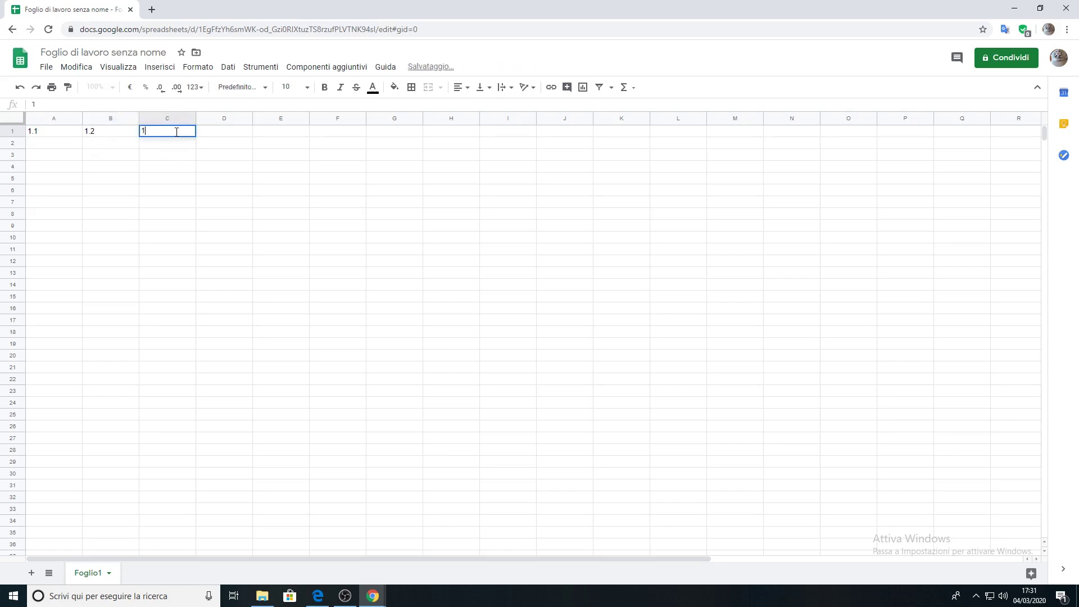
{"action": "type", "text": ".3"}
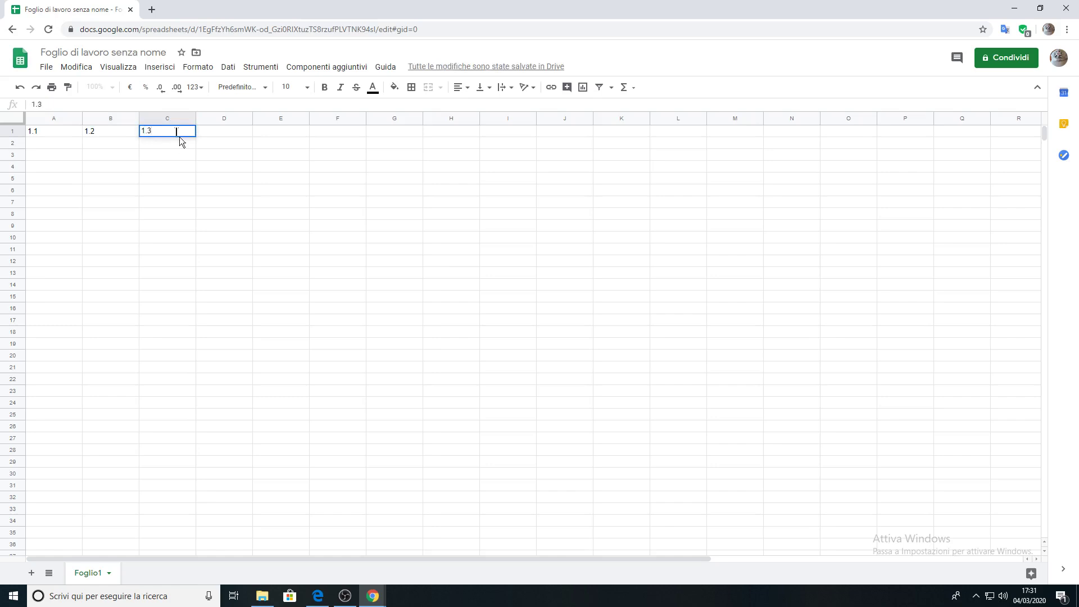
Step: Continue the first row with 1.4, 1.5 and 1.6 in cells D1 to F1
{"action": "left_click", "coordinate": [214, 135]}
{"action": "type", "text": "1"}
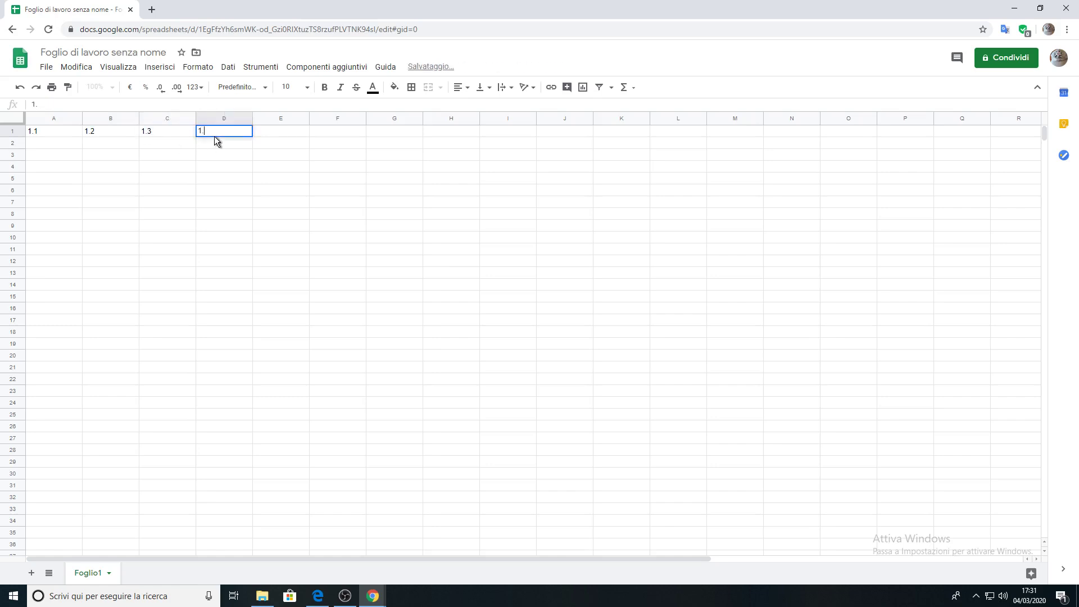
{"action": "type", "text": ".4"}
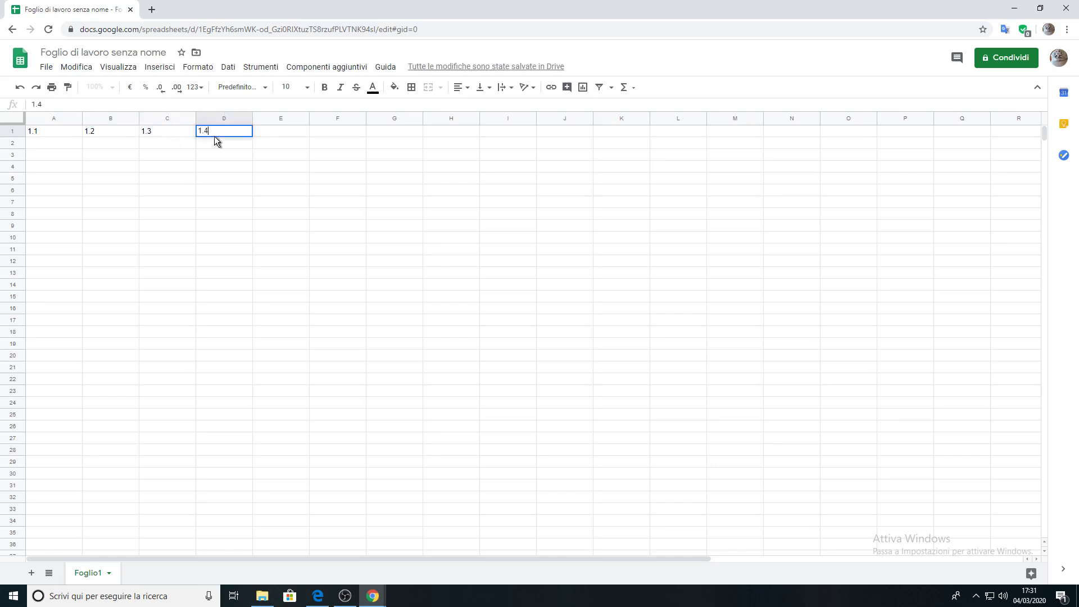
{"action": "left_click", "coordinate": [278, 133]}
{"action": "type", "text": "1."}
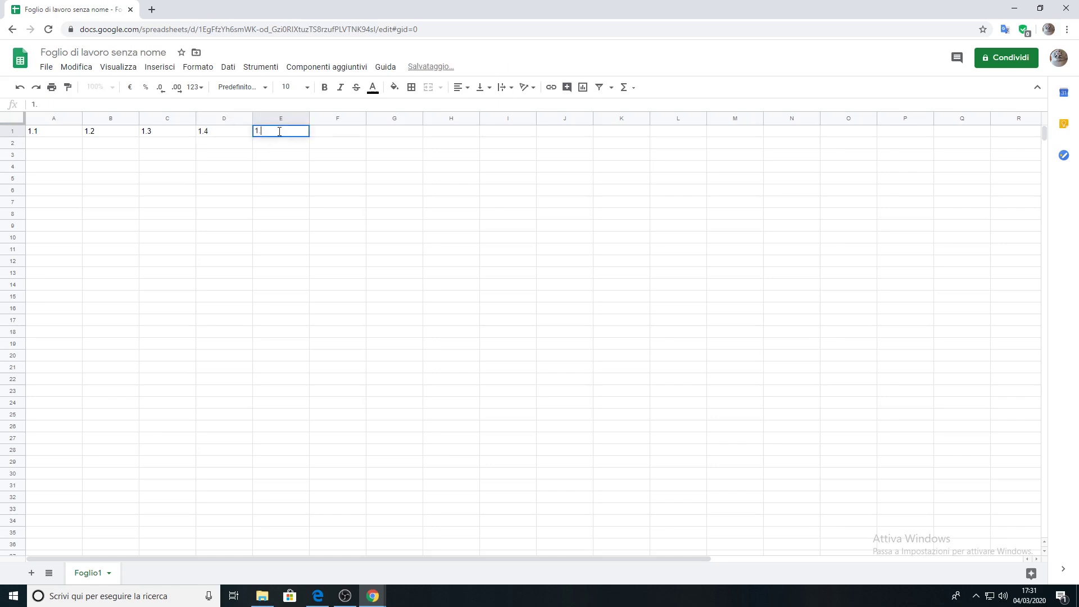
{"action": "type", "text": "5"}
{"action": "left_click", "coordinate": [336, 133]}
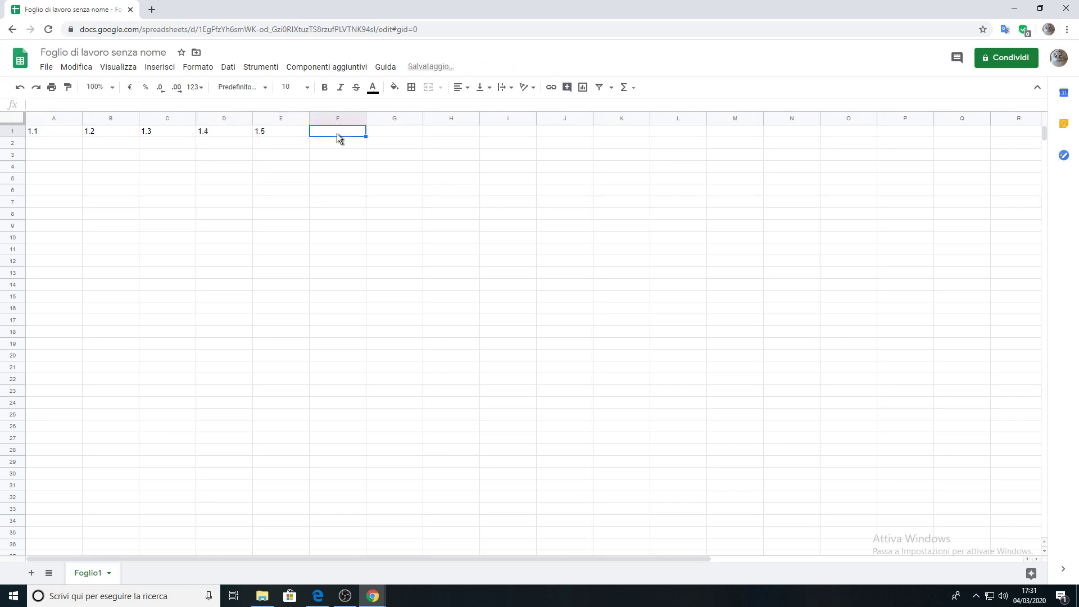
{"action": "type", "text": "1.6"}
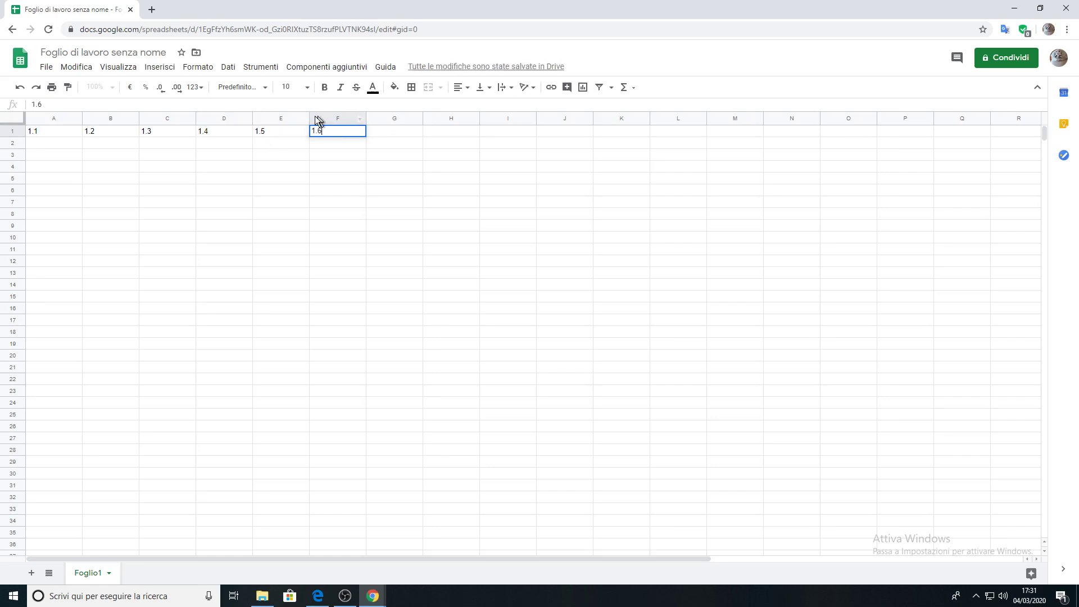
Step: Fill column A below the first row with 2.1, 3.1, 4.1, 5.1 and 6.1 in cells A2 to A6
{"action": "left_click", "coordinate": [32, 145]}
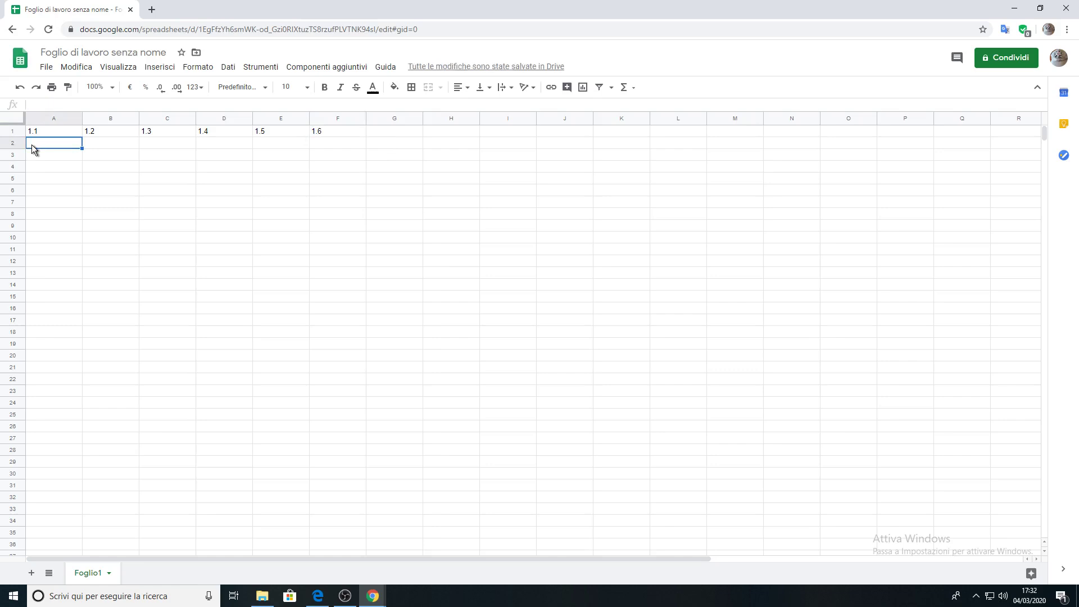
{"action": "type", "text": "2.1"}
{"action": "key", "text": "Return"}
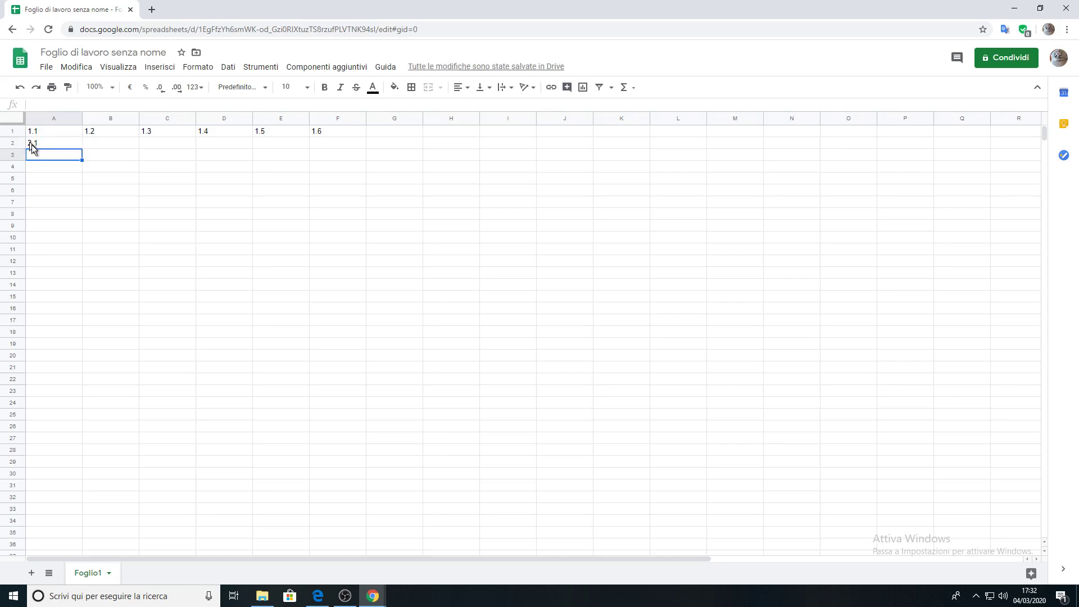
{"action": "type", "text": "3."}
{"action": "key", "text": "Return"}
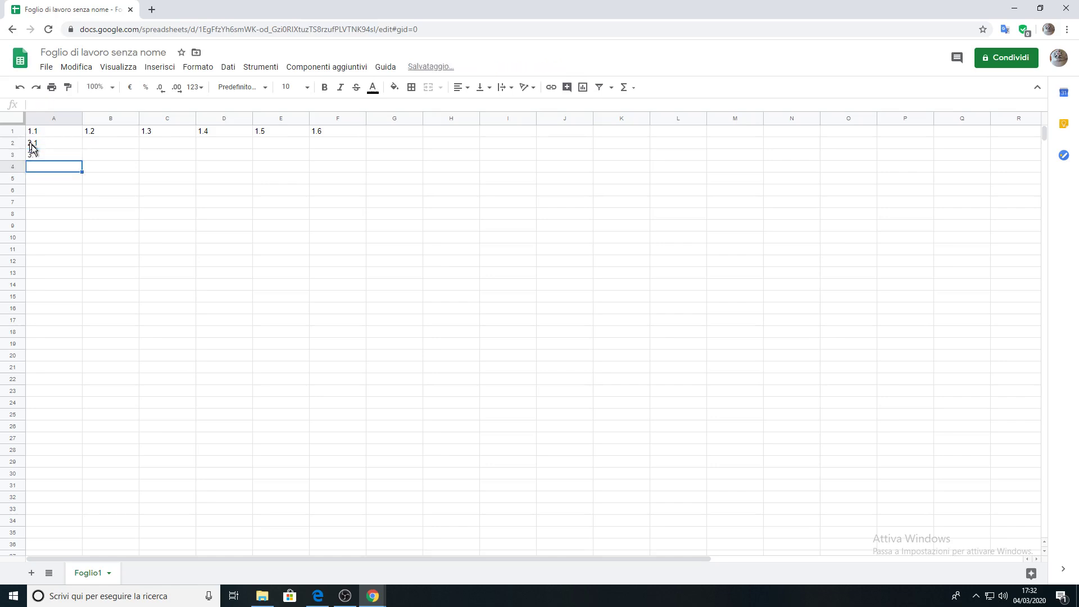
{"action": "type", "text": "4.1"}
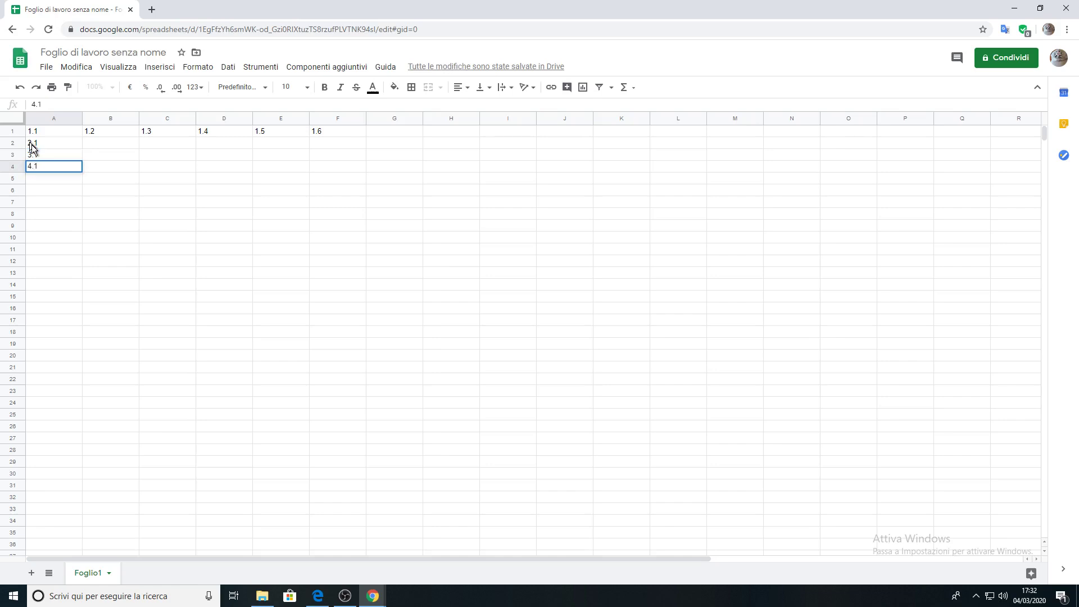
{"action": "key", "text": "Return"}
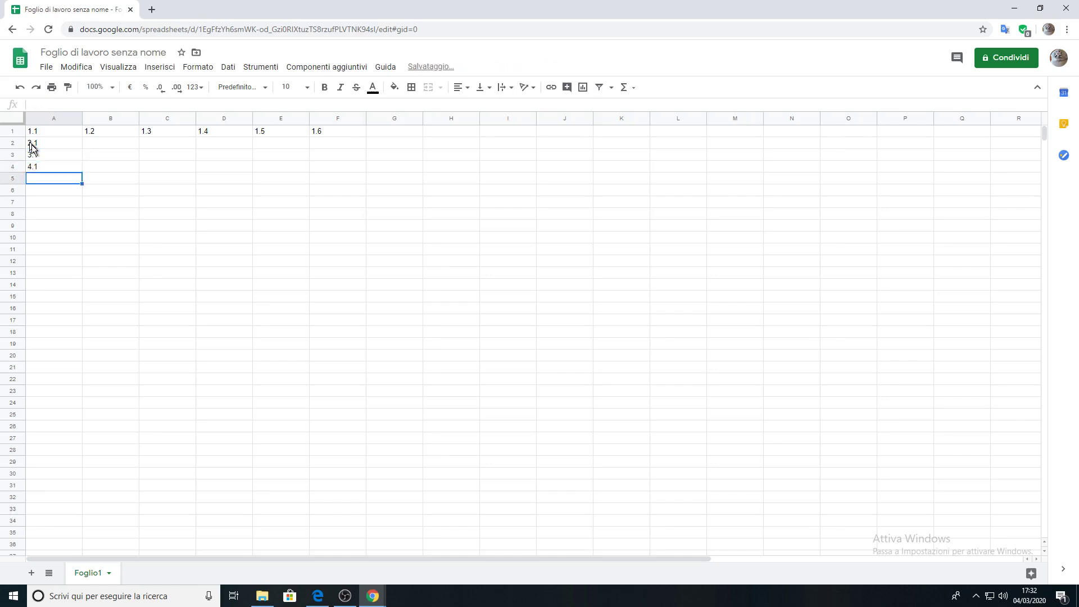
{"action": "type", "text": "5.1"}
{"action": "key", "text": "Return"}
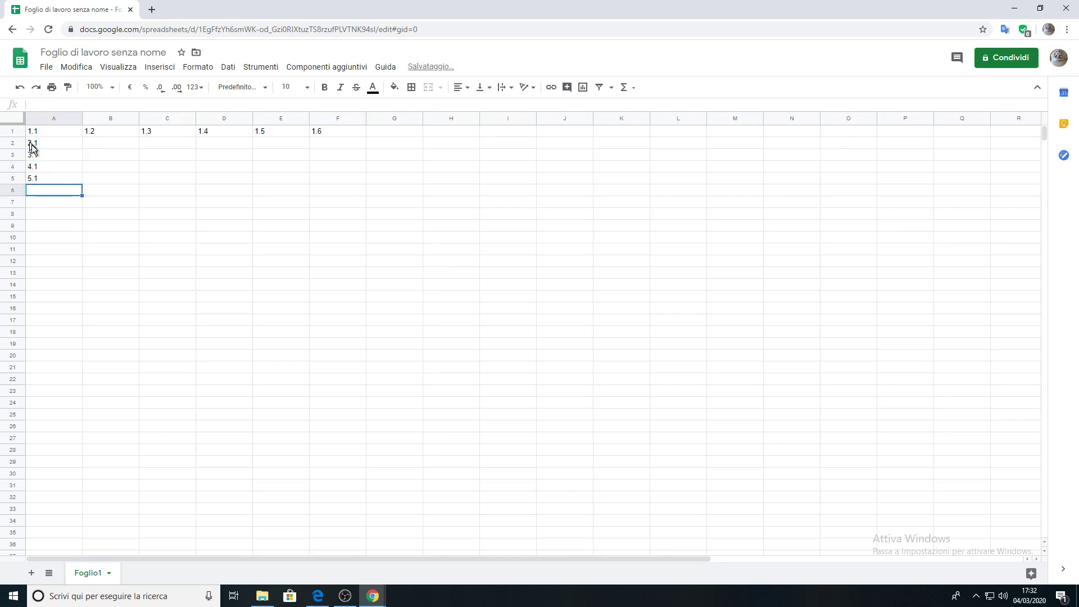
{"action": "type", "text": "6"}
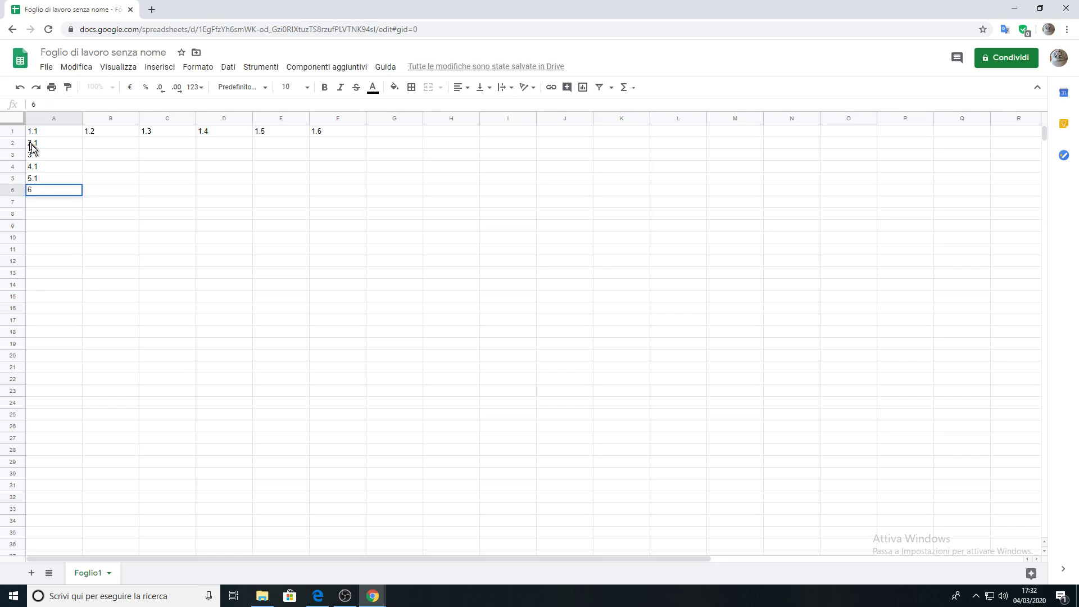
{"action": "type", "text": ".1"}
{"action": "key", "text": "Tab"}
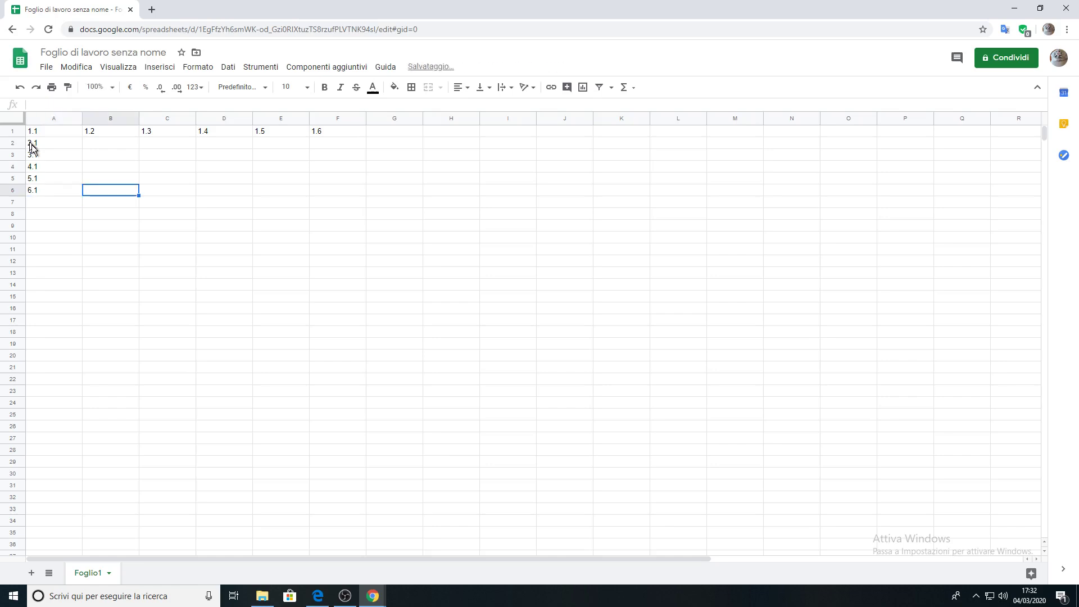
Step: Enter 2.2 in cell B2 and 2.3 in cell C2
{"action": "key", "text": "Up"}
{"action": "key", "text": "Up"}
{"action": "key", "text": "Up"}
{"action": "key", "text": "Up"}
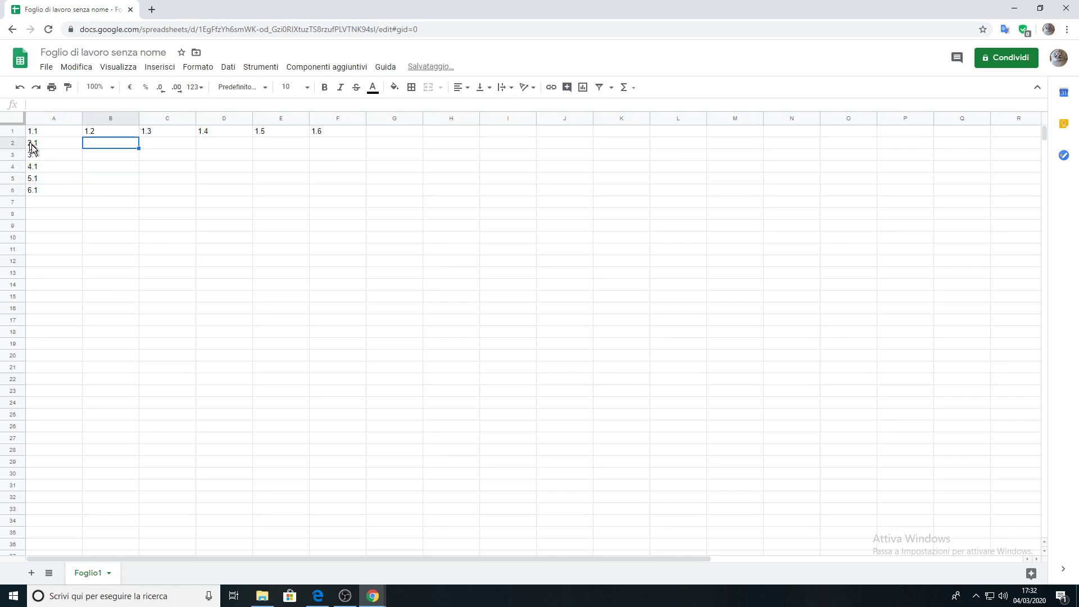
{"action": "type", "text": "2"}
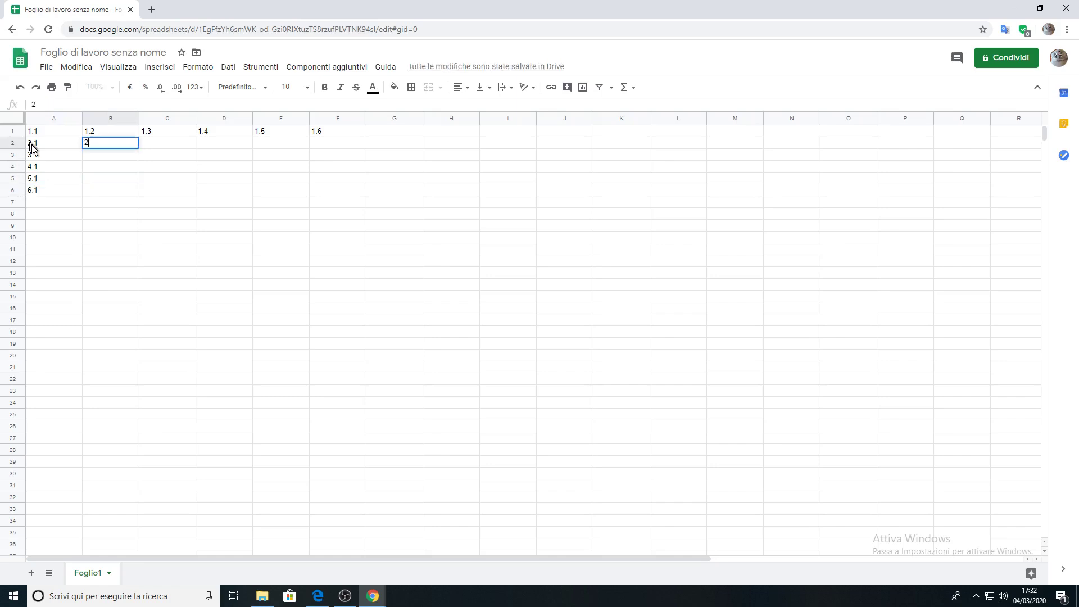
{"action": "type", "text": ".2"}
{"action": "key", "text": "Return"}
{"action": "key", "text": "Tab"}
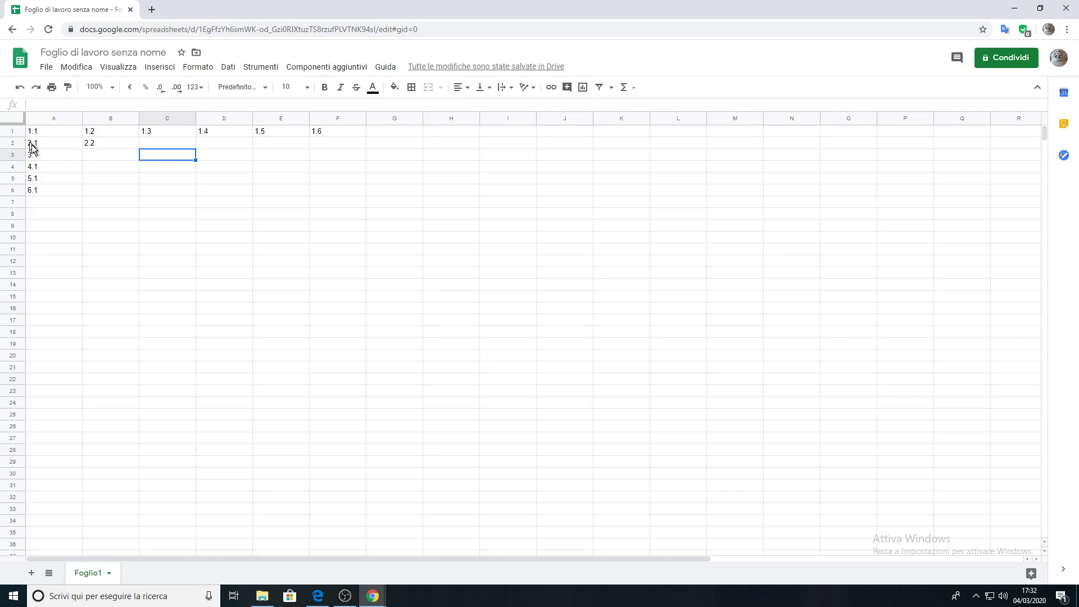
{"action": "key", "text": "Up"}
{"action": "type", "text": "2"}
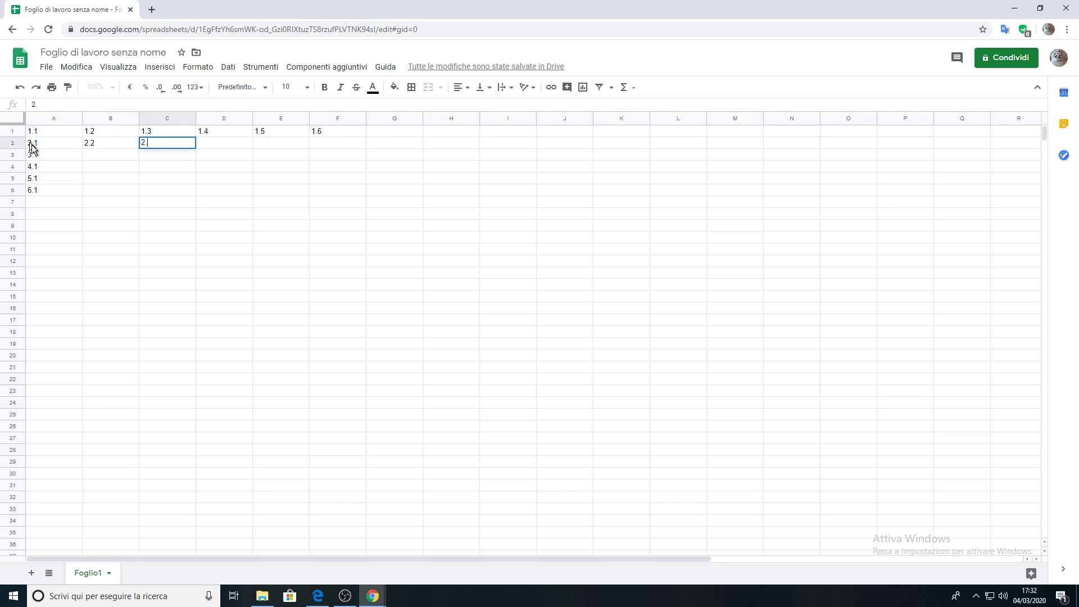
{"action": "type", "text": ".3"}
{"action": "key", "text": "Tab"}
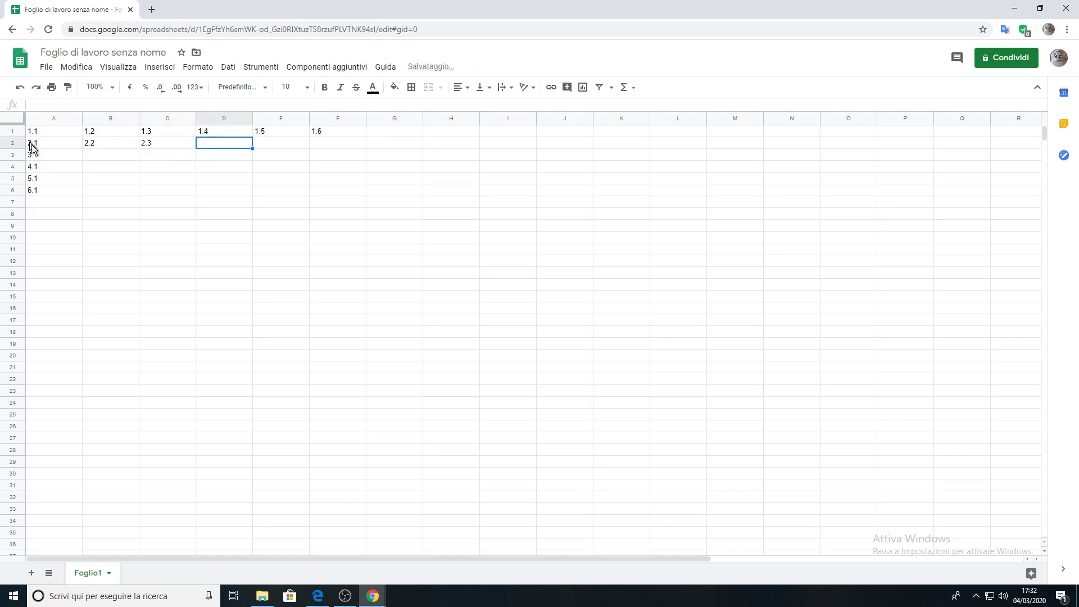
Step: Complete the second row with 2.4, 2.5 and 2.6 in cells D2 to F2
{"action": "type", "text": "2"}
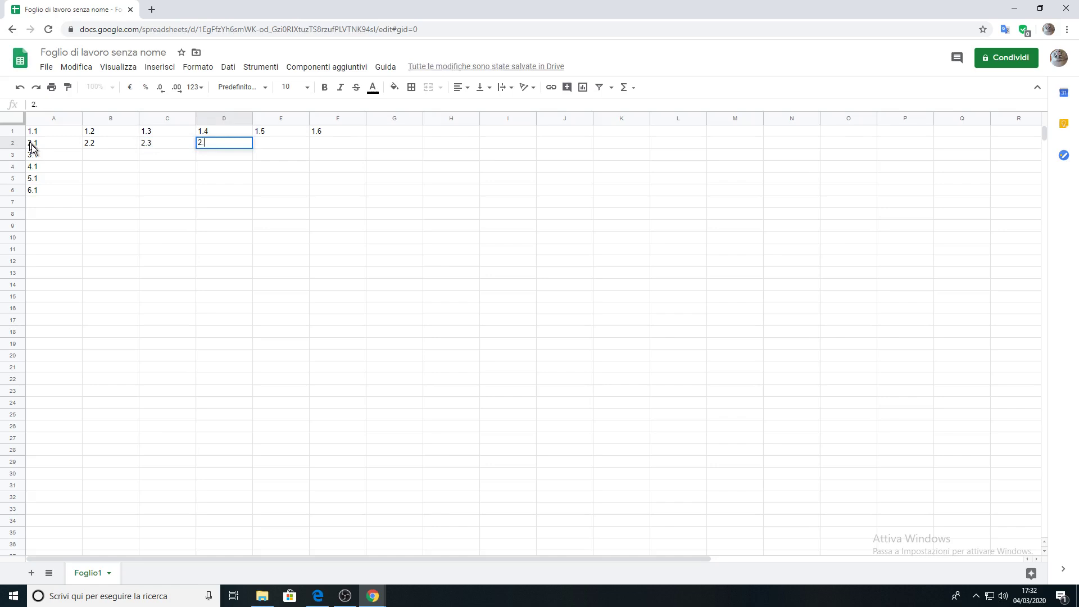
{"action": "type", "text": ".4"}
{"action": "key", "text": "Tab"}
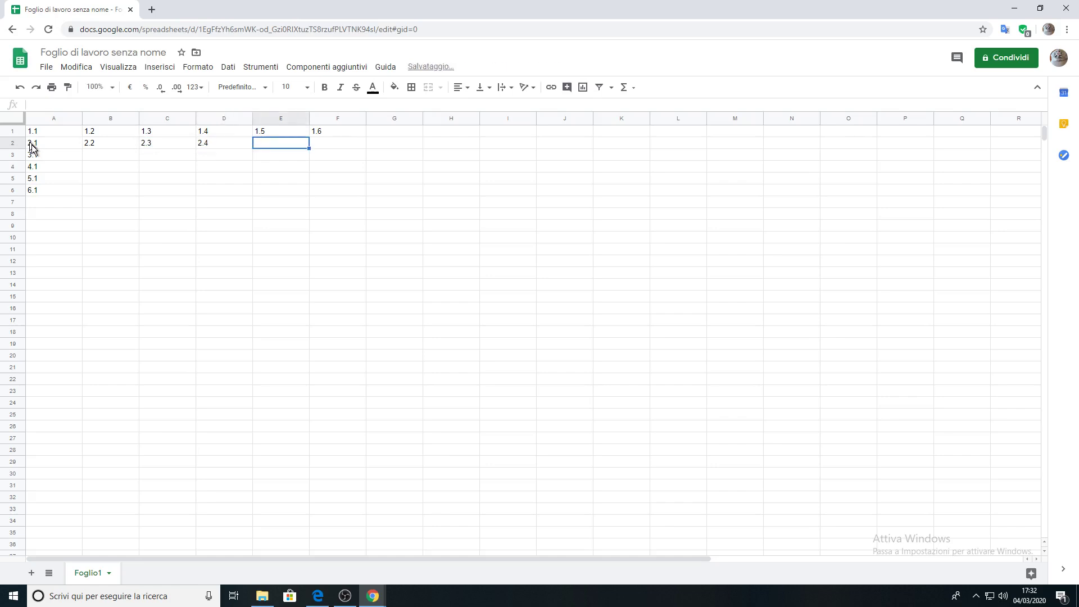
{"action": "type", "text": "2.5"}
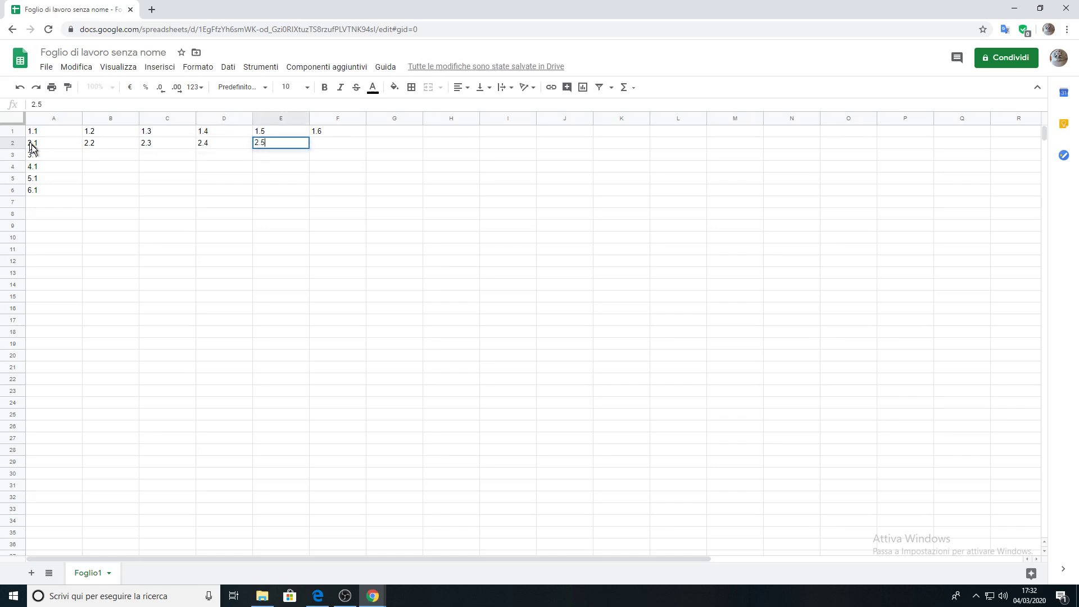
{"action": "key", "text": "Tab"}
{"action": "type", "text": "2"}
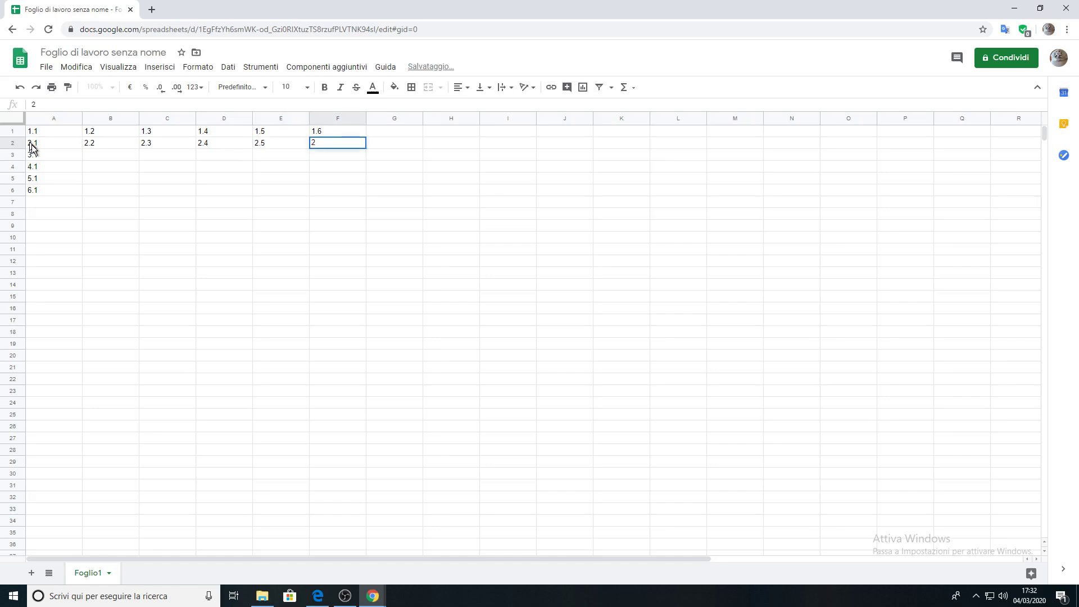
{"action": "type", "text": "."}
{"action": "key", "text": "Return"}
Step: Enter 3.2 in cell B3 and 3.3 in cell C3
{"action": "key", "text": "Left"}
{"action": "key", "text": "Left"}
{"action": "key", "text": "Left"}
{"action": "key", "text": "Left"}
{"action": "key", "text": "Left"}
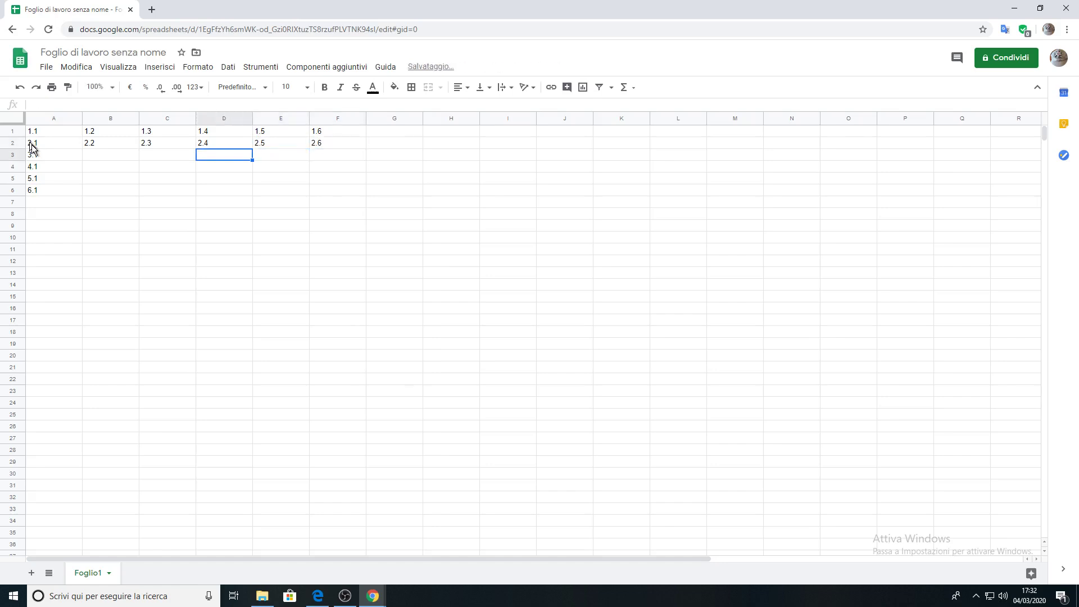
{"action": "key", "text": "Right"}
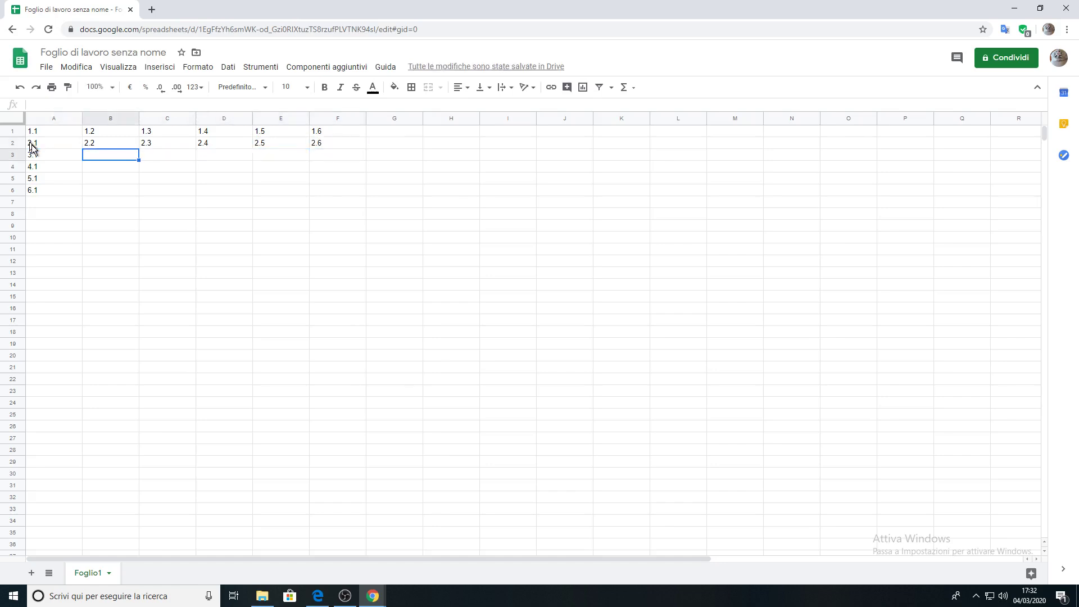
{"action": "type", "text": "3.2"}
{"action": "key", "text": "Tab"}
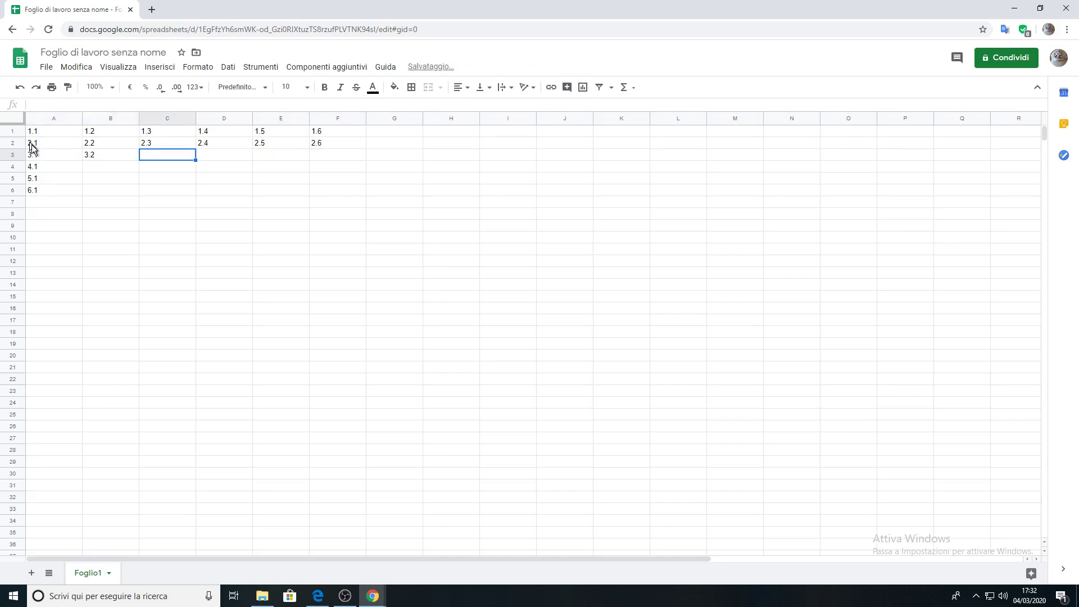
{"action": "type", "text": "3."}
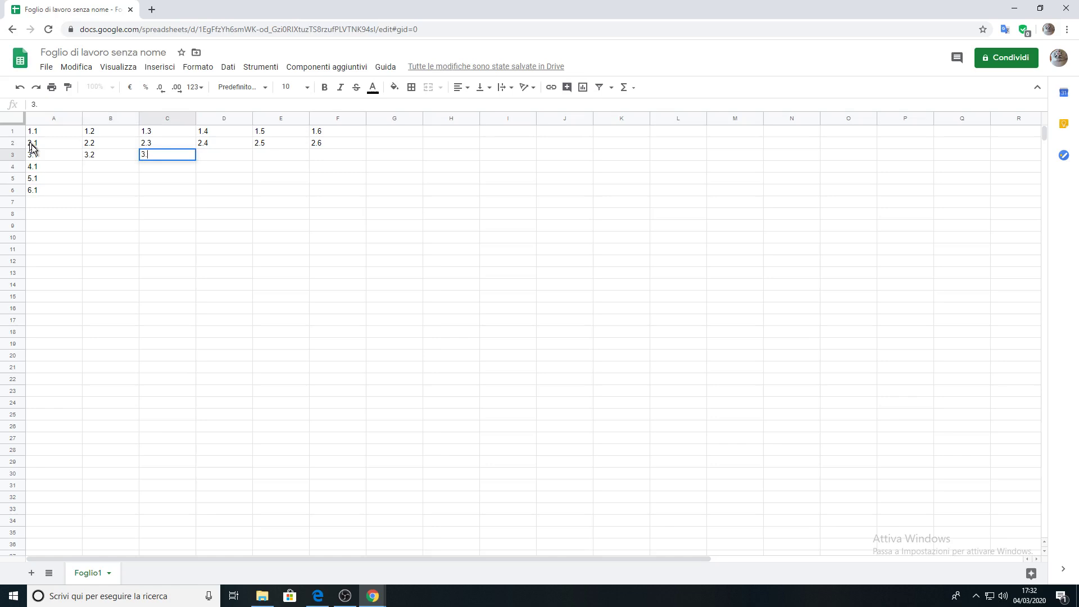
{"action": "type", "text": "3"}
{"action": "key", "text": "Tab"}
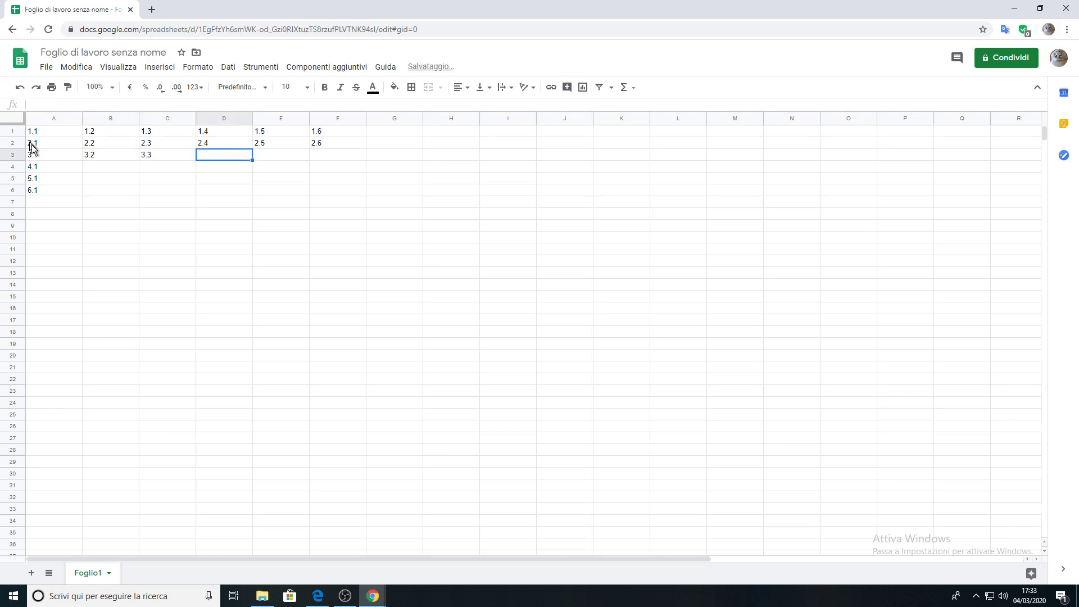
Step: Complete the third row with 3.4, 3.5 and 3.6 in cells D3 to F3
{"action": "type", "text": "3.4"}
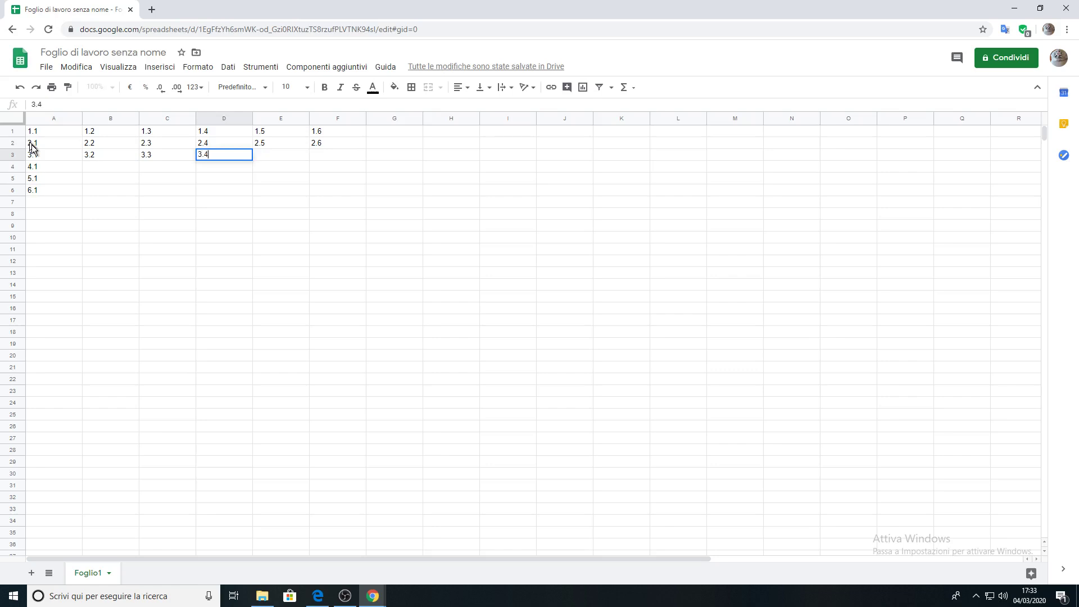
{"action": "key", "text": "Tab"}
{"action": "type", "text": "3."}
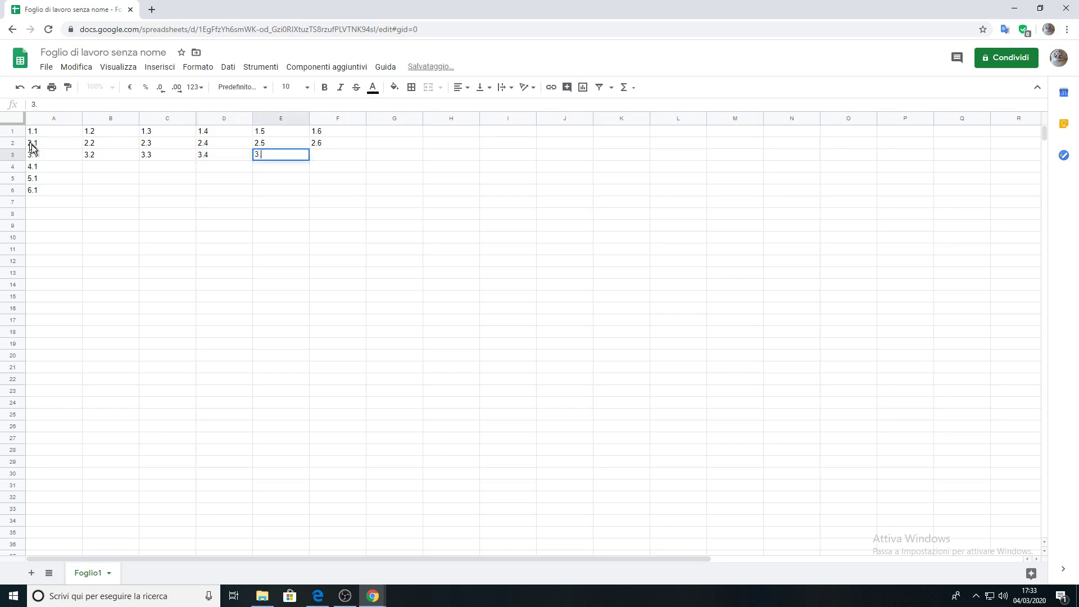
{"action": "type", "text": "5"}
{"action": "key", "text": "Tab"}
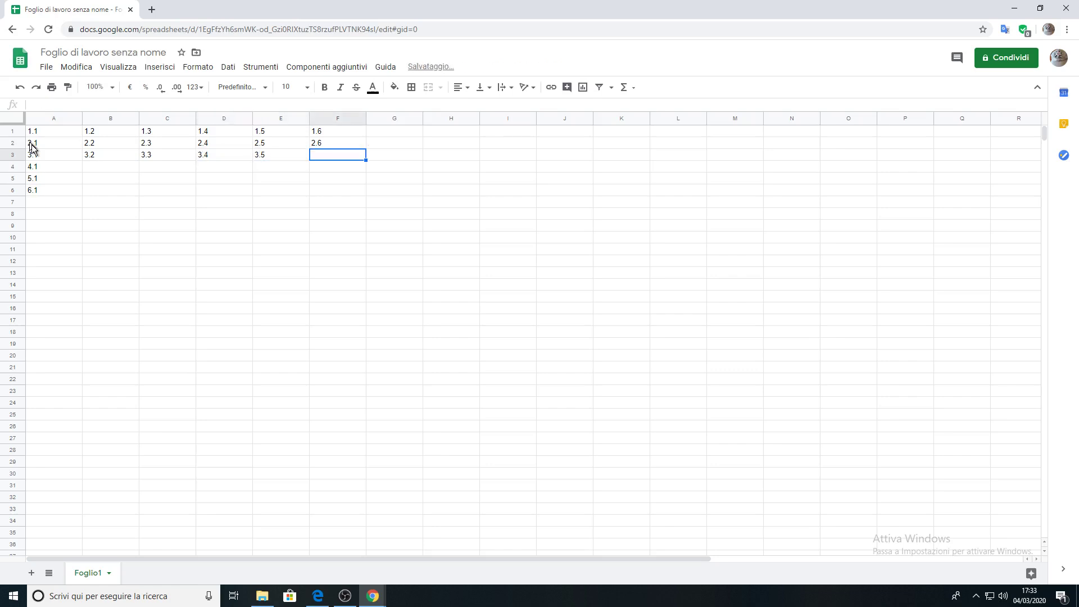
{"action": "type", "text": "3.6"}
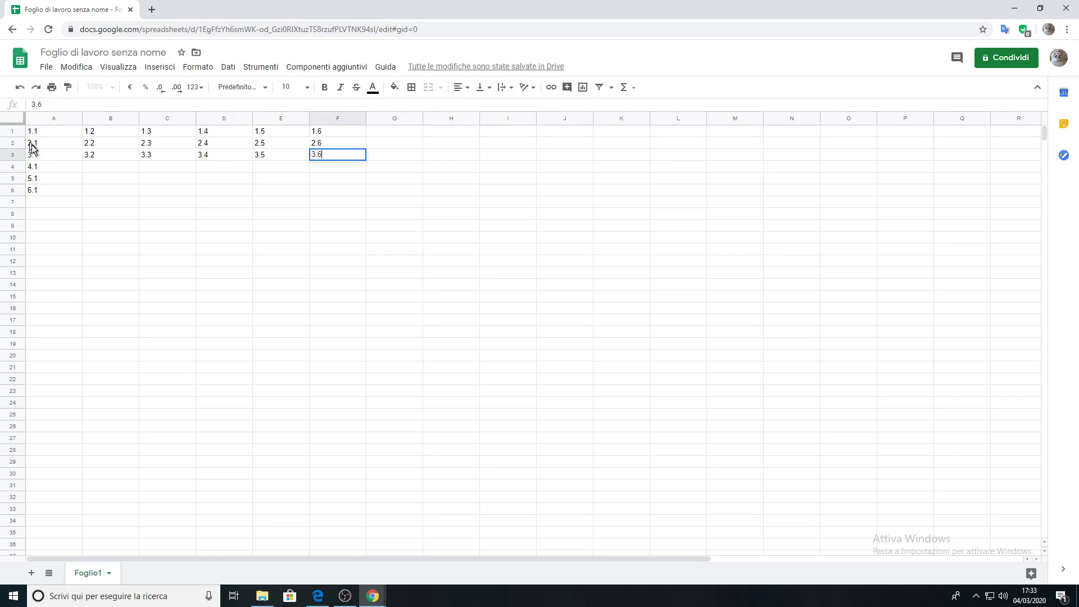
Step: Enter 4.2 in cell B4 and 4.3 in cell C4
{"action": "key", "text": "Return"}
{"action": "key", "text": "Left"}
{"action": "key", "text": "Left"}
{"action": "key", "text": "Left"}
{"action": "key", "text": "Right"}
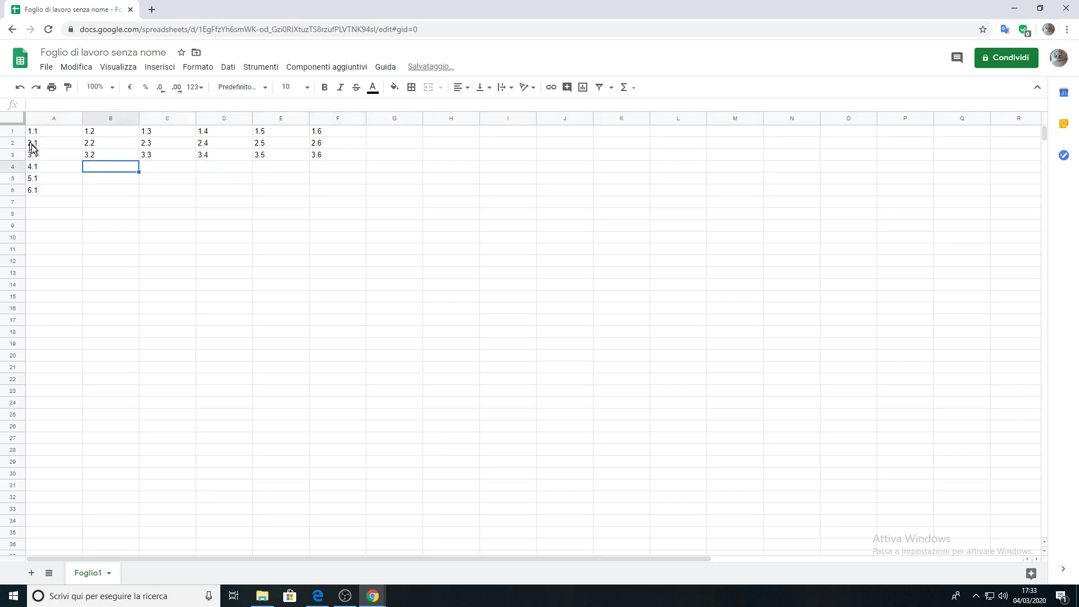
{"action": "type", "text": "4"}
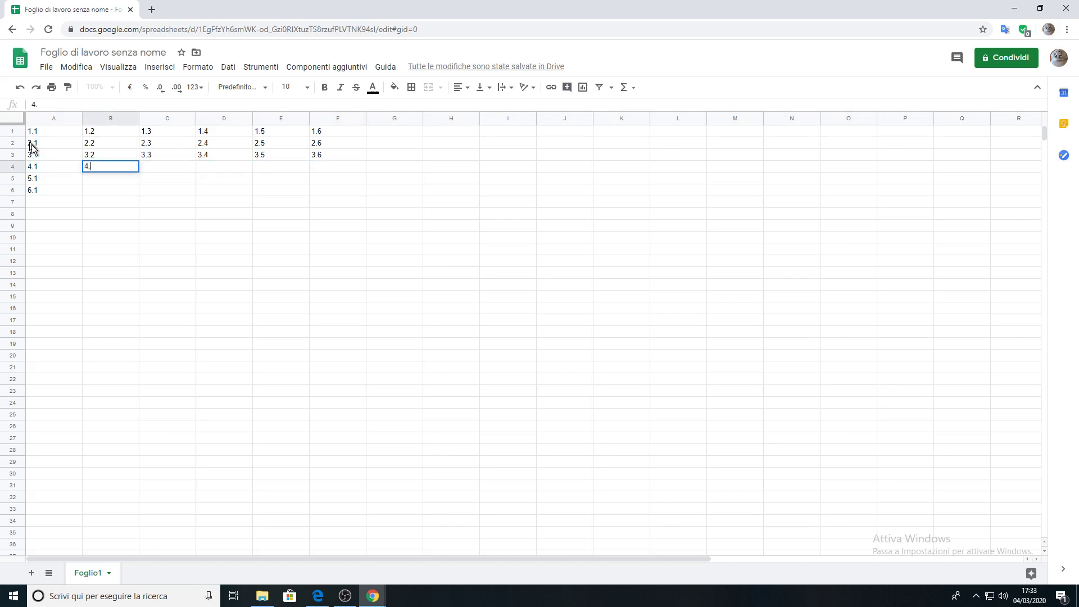
{"action": "type", "text": ".2"}
{"action": "key", "text": "Tab"}
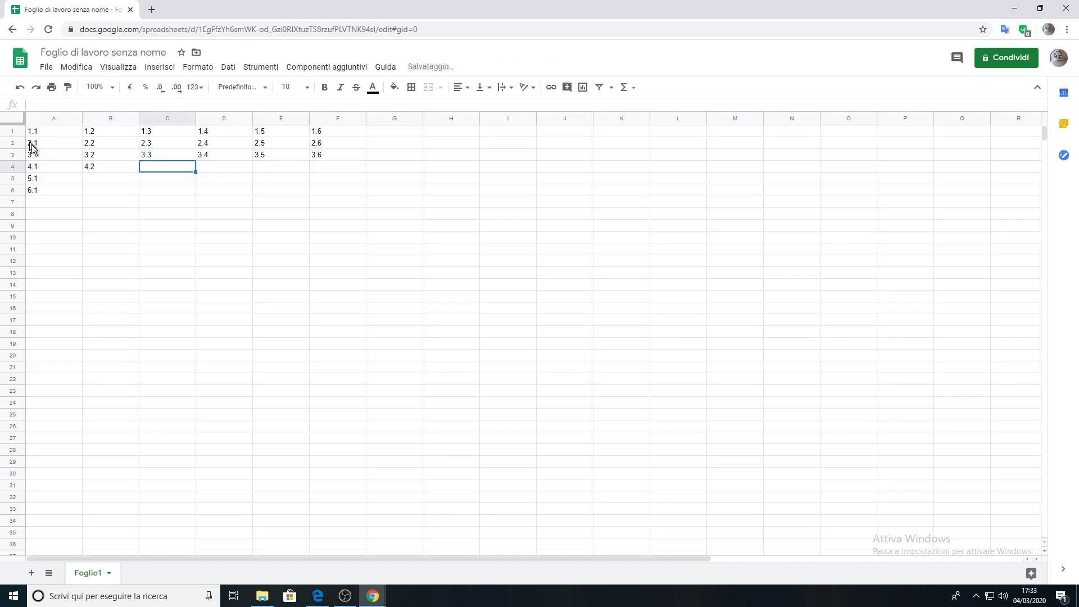
{"action": "type", "text": "4"}
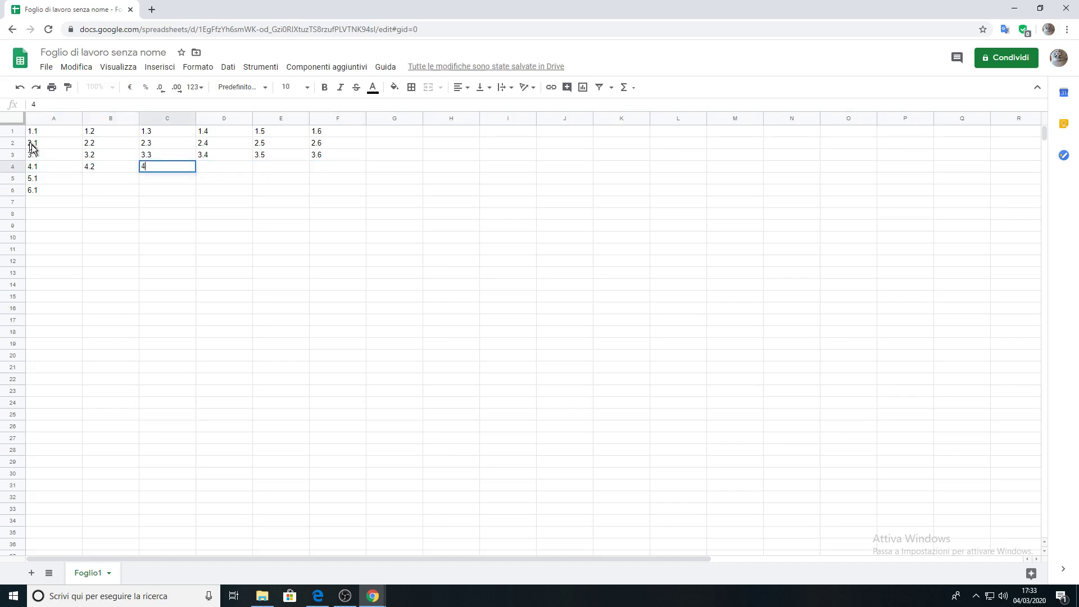
{"action": "type", "text": ".3"}
{"action": "key", "text": "Tab"}
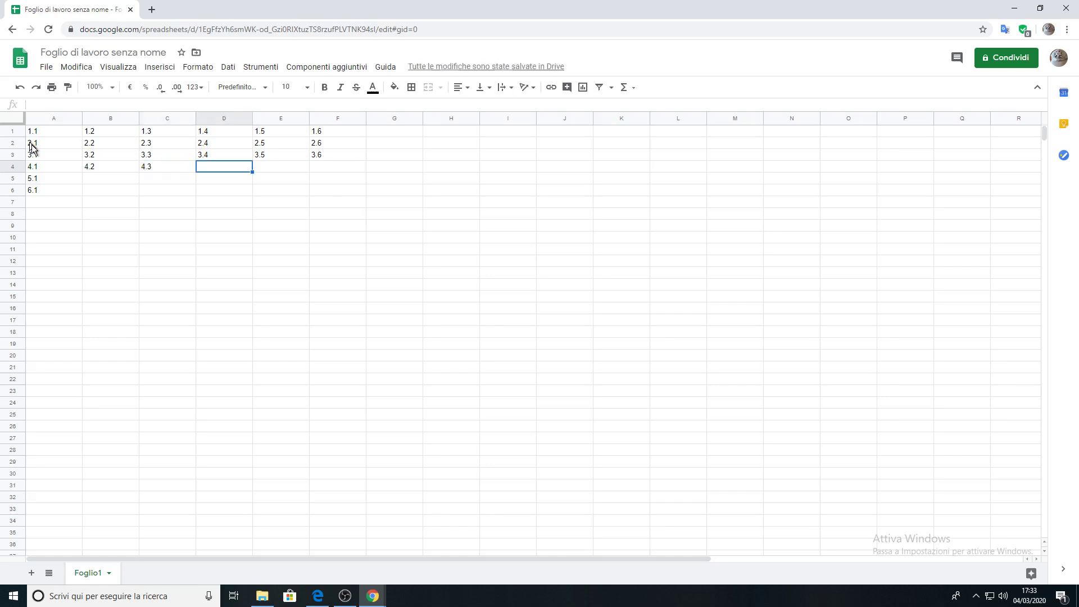
Step: Complete the fourth row with 4.4, 4.5 and 4.6 in cells D4 to F4
{"action": "type", "text": "4.4"}
{"action": "key", "text": "Tab"}
{"action": "type", "text": "4"}
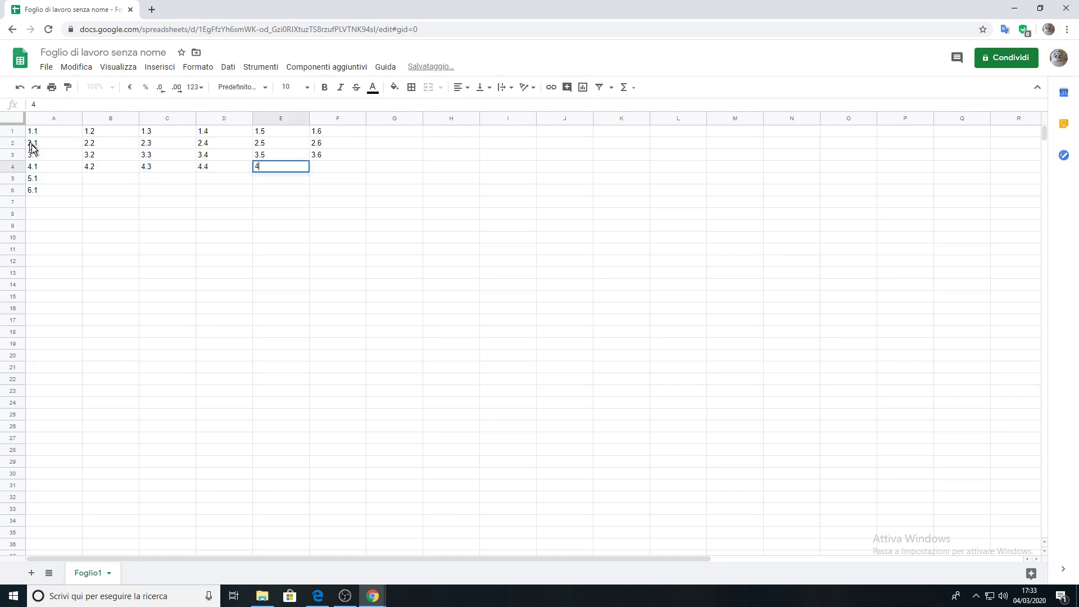
{"action": "type", "text": ".5"}
{"action": "key", "text": "Tab"}
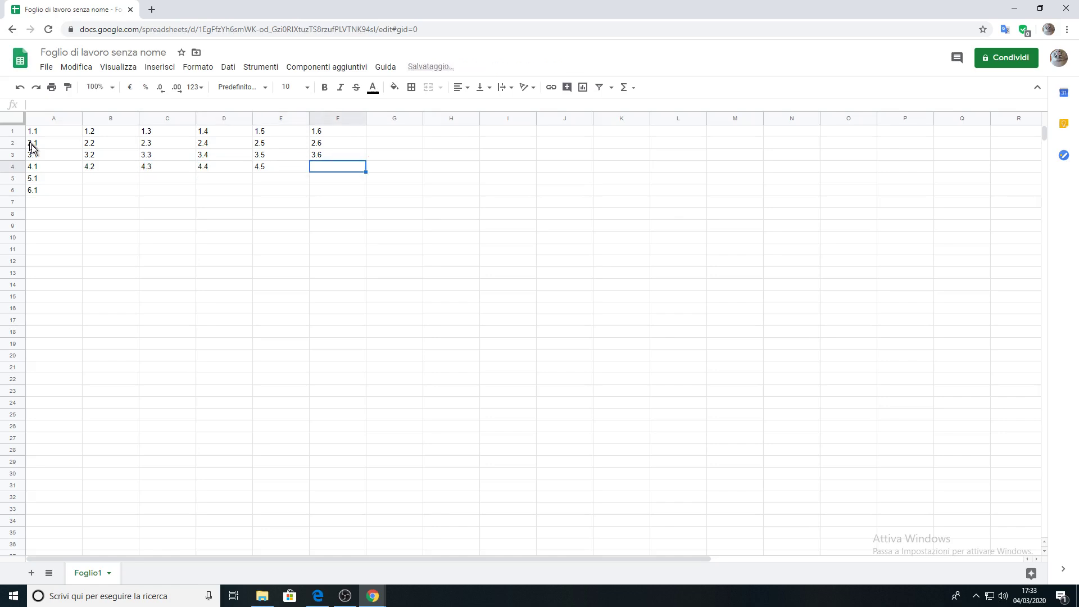
{"action": "type", "text": "4.6"}
{"action": "key", "text": "Return"}
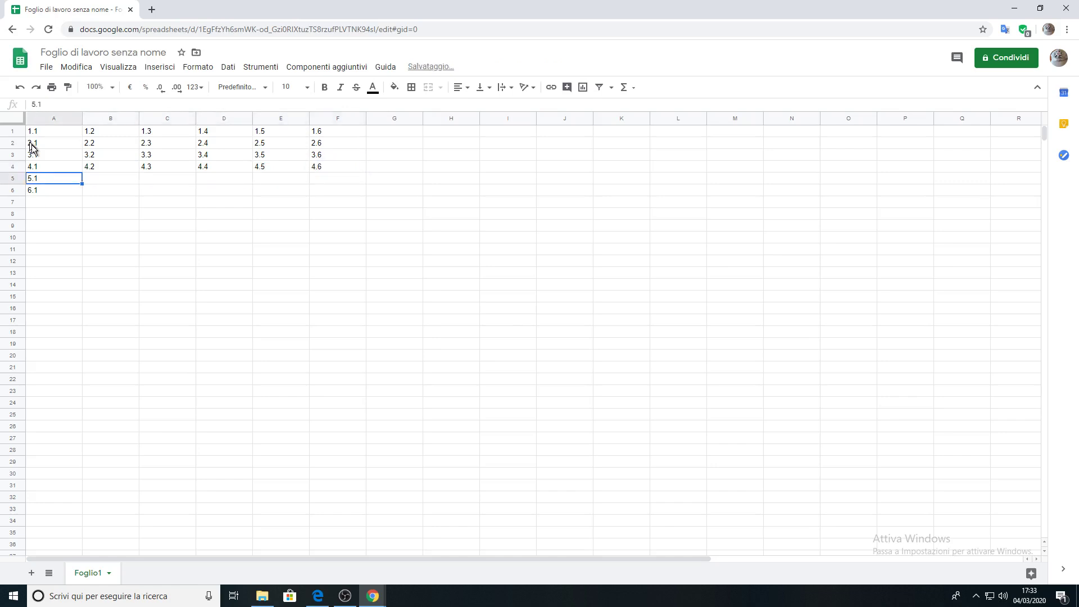
Step: Enter 5.2 in cell B5 and 5.3 in cell C5
{"action": "key", "text": "Right"}
{"action": "type", "text": "5."}
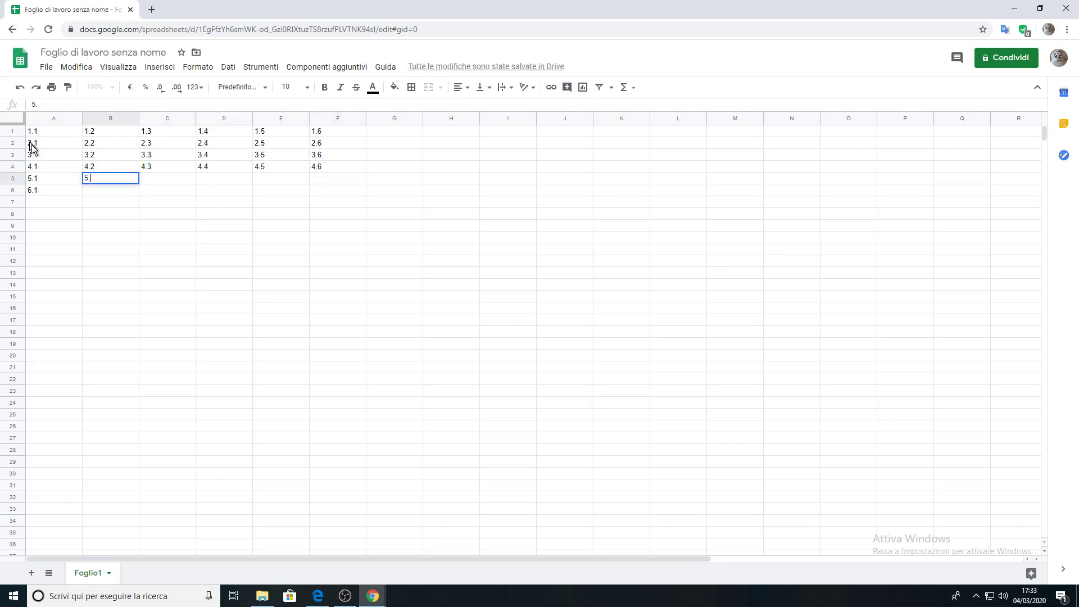
{"action": "type", "text": "2"}
{"action": "key", "text": "Tab"}
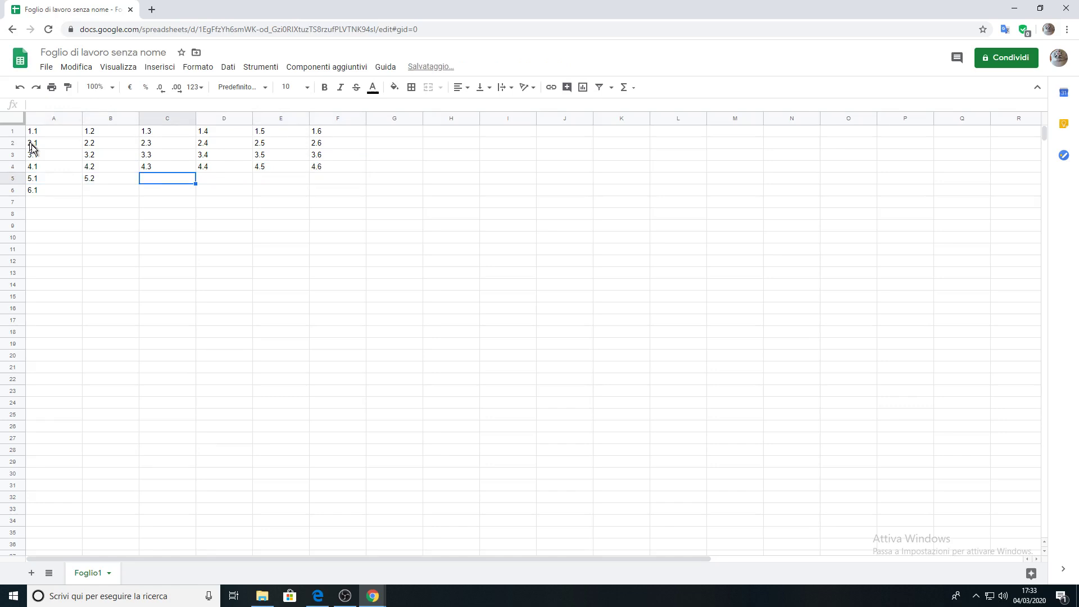
{"action": "type", "text": "5.3"}
{"action": "key", "text": "Tab"}
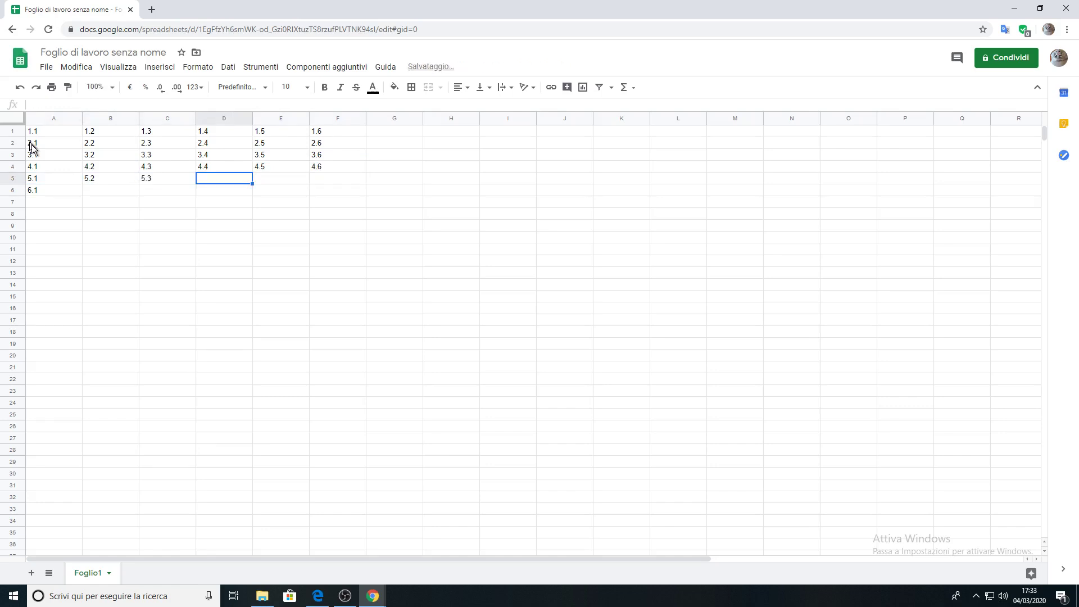
Step: Complete the fifth row with 5.4, 5.5 and 5.6 in cells D5 to F5
{"action": "type", "text": "5.4"}
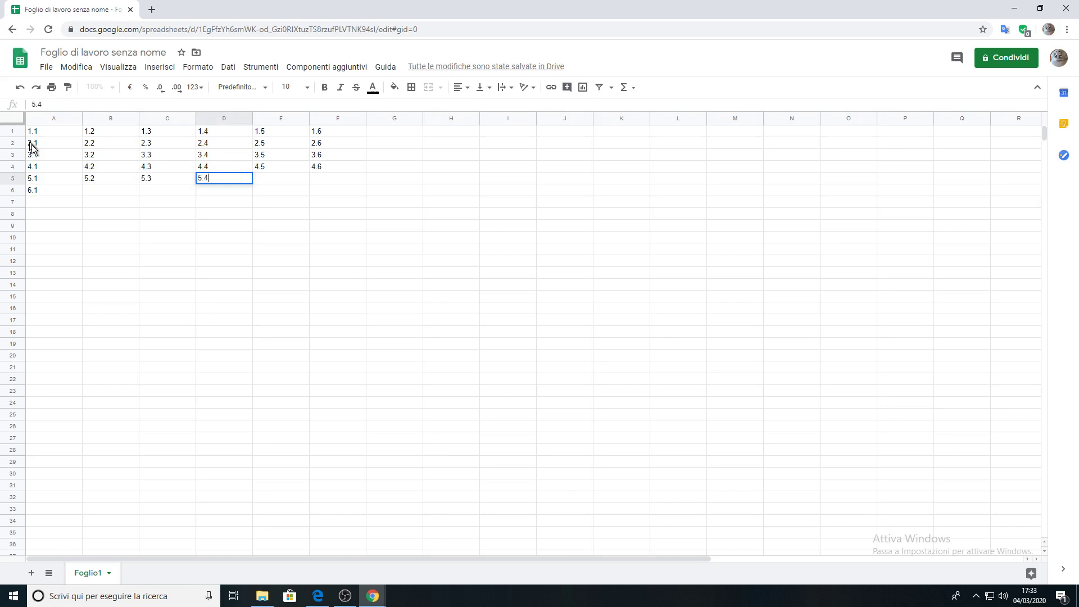
{"action": "key", "text": "Tab"}
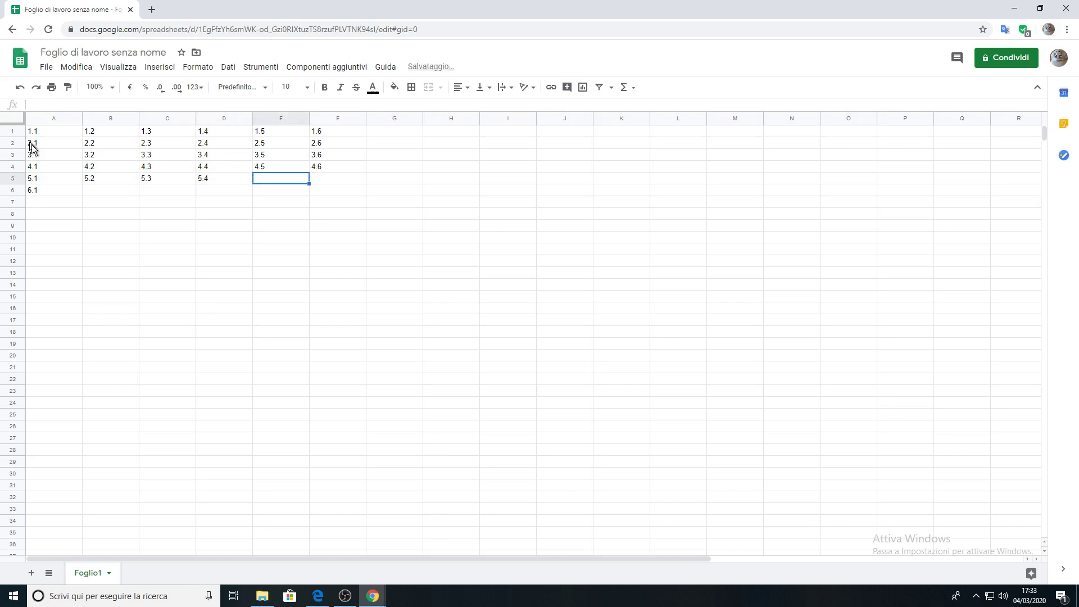
{"action": "type", "text": "5"}
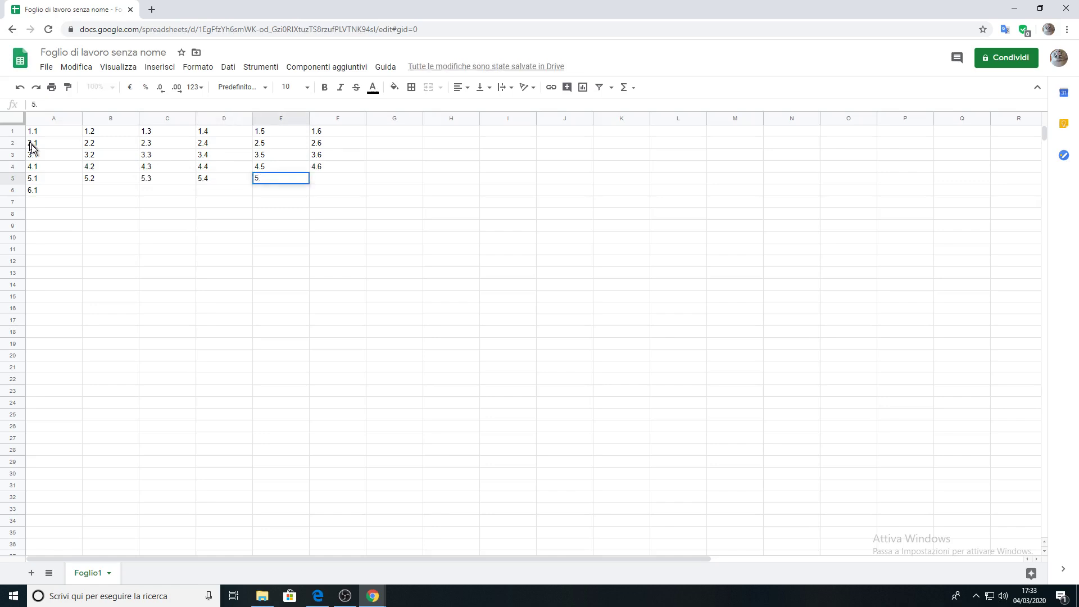
{"action": "type", "text": ".5"}
{"action": "key", "text": "Tab"}
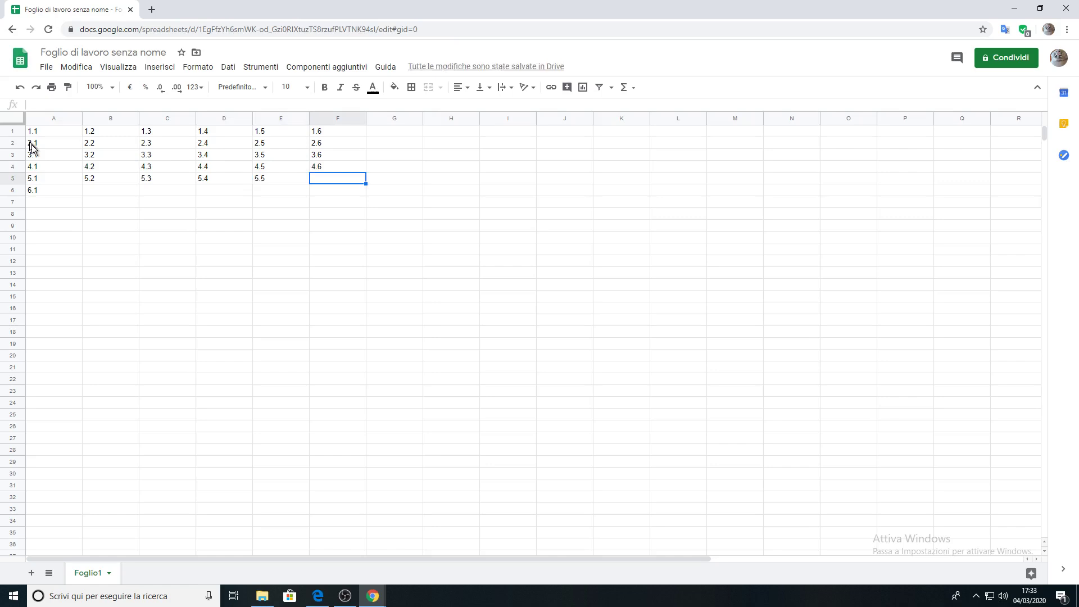
{"action": "type", "text": "5.6"}
{"action": "key", "text": "Return"}
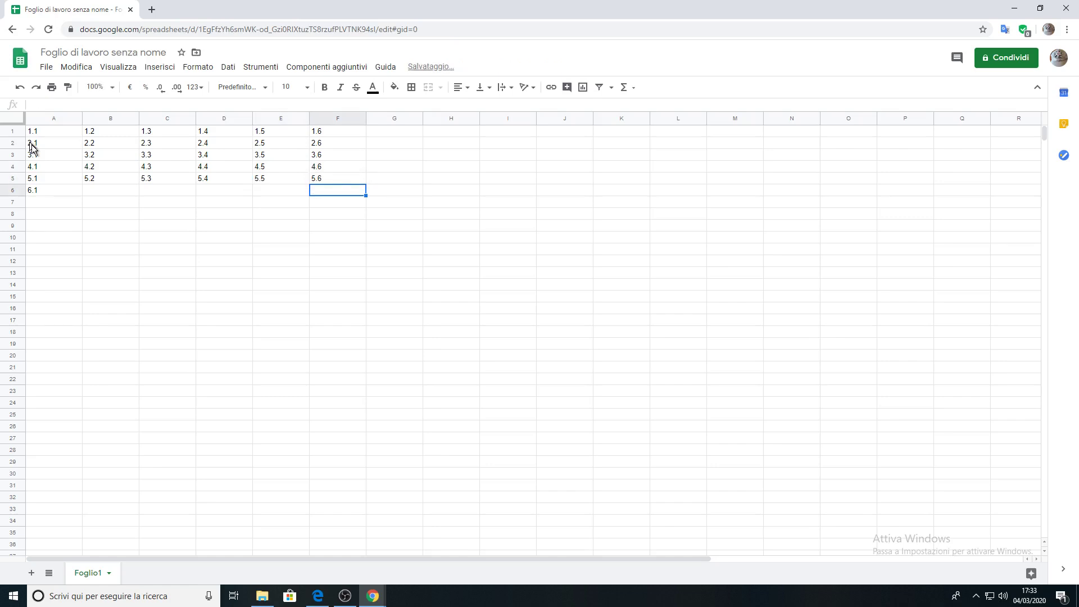
Step: Enter 6,2 in cell B6 and 6.3 in cell C6
{"action": "key", "text": "Left"}
{"action": "key", "text": "Left"}
{"action": "key", "text": "Left"}
{"action": "key", "text": "Left"}
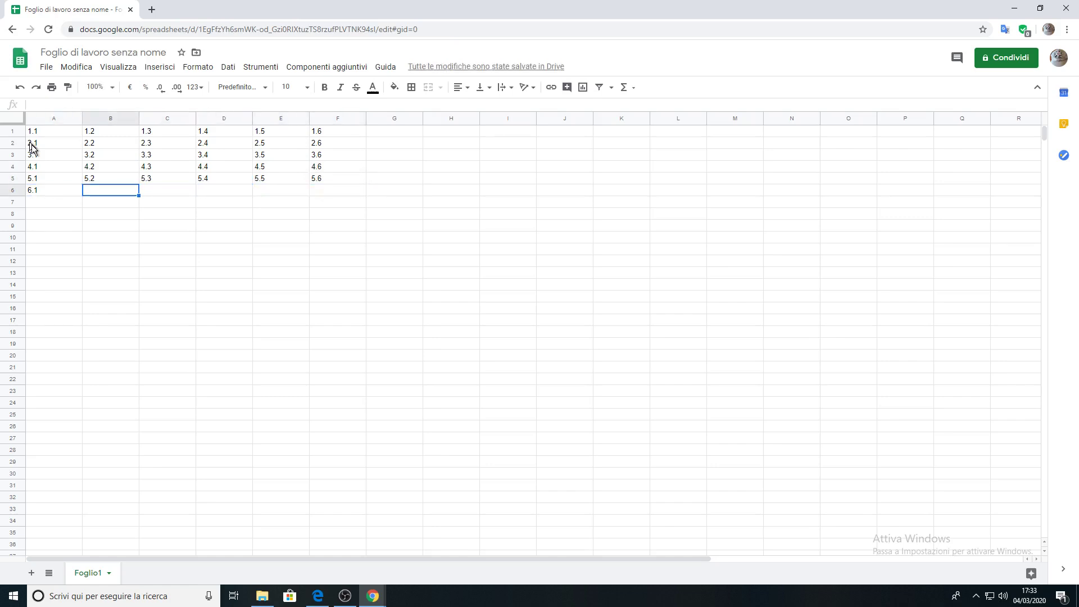
{"action": "type", "text": "6,2"}
{"action": "key", "text": "Tab"}
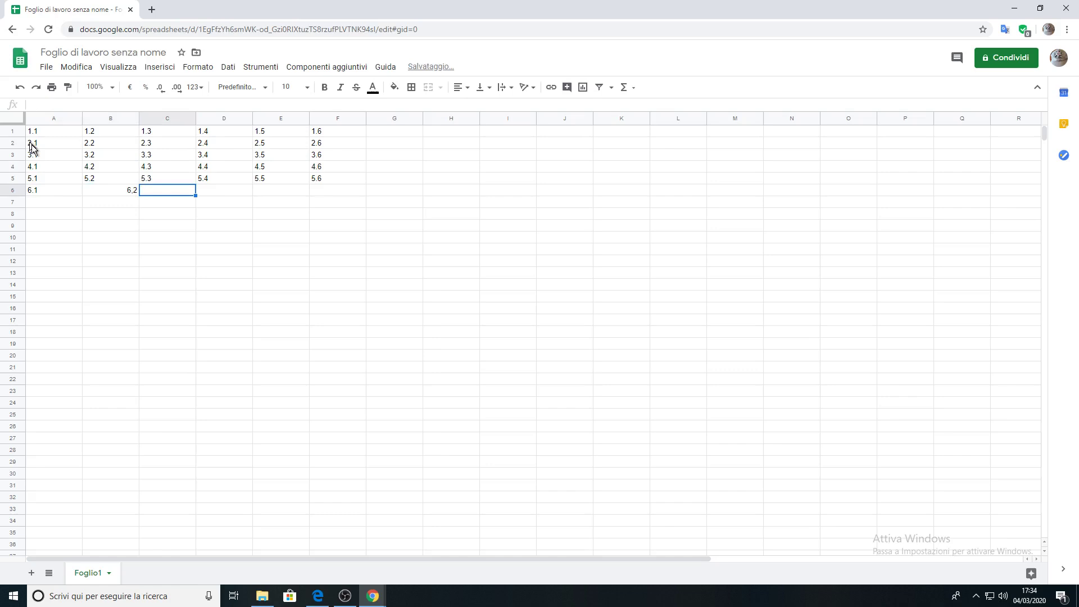
{"action": "key", "text": "Left"}
{"action": "key", "text": "Left"}
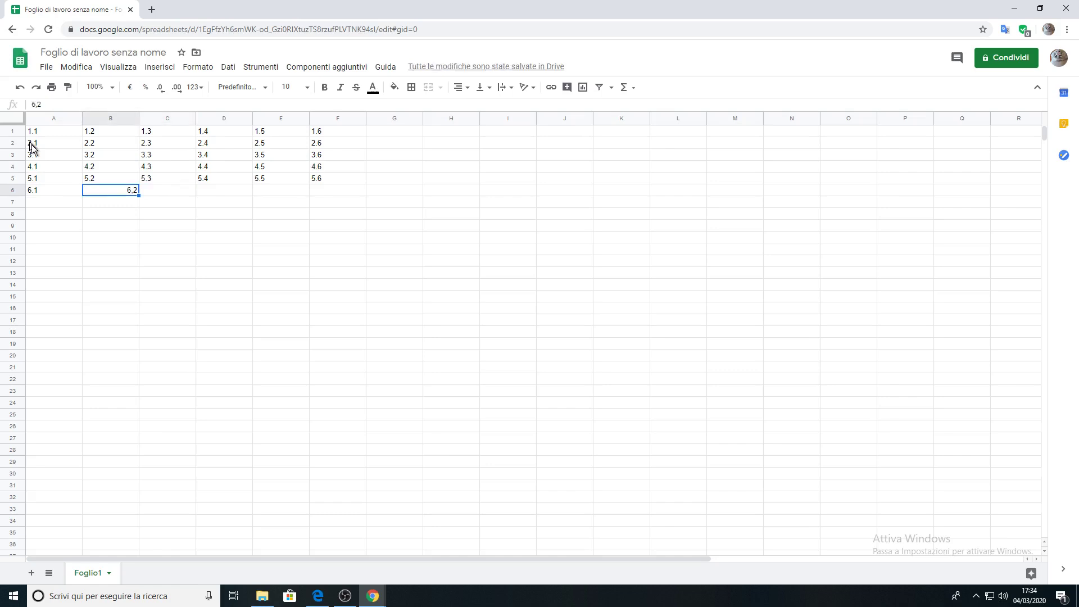
{"action": "key", "text": "Right"}
{"action": "key", "text": "Right"}
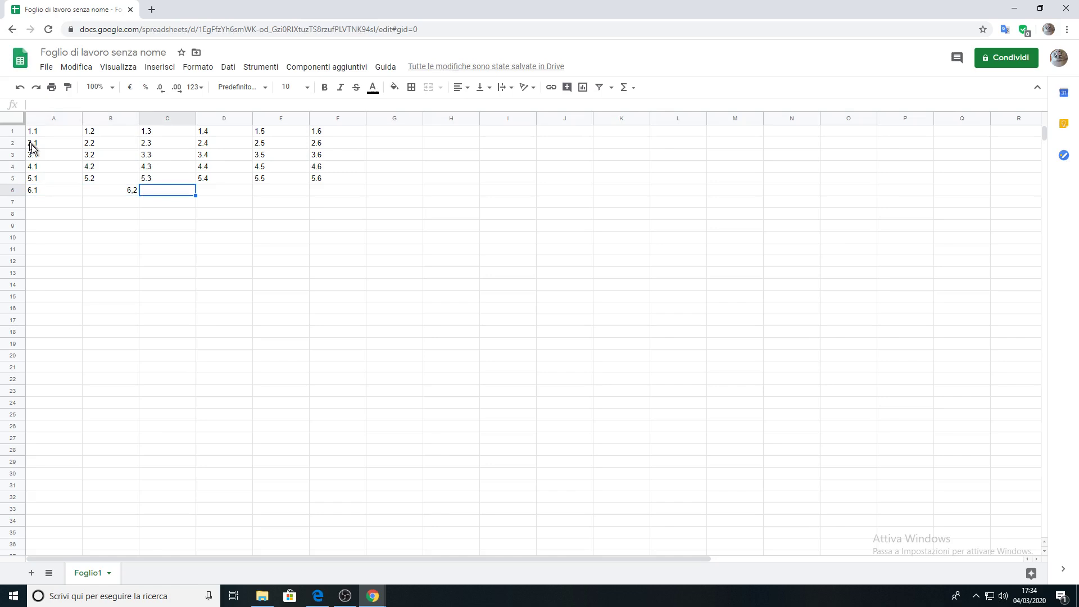
{"action": "type", "text": "6.3"}
{"action": "key", "text": "Tab"}
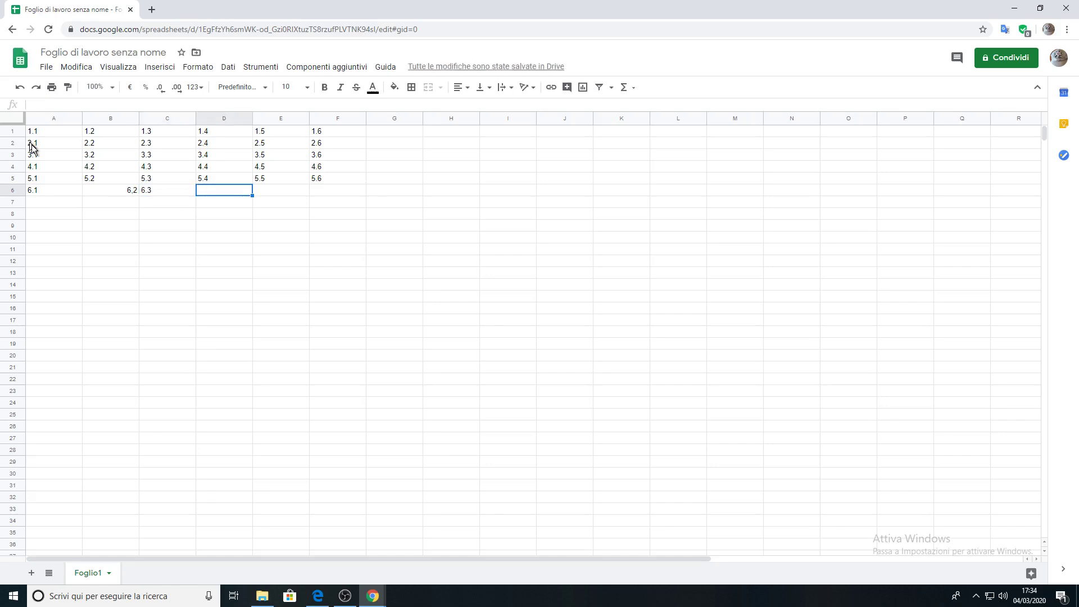
Step: Complete the sixth row with 6.4, 6.5 and 6.6 in cells D6 to F6
{"action": "type", "text": "6.4"}
{"action": "key", "text": "Tab"}
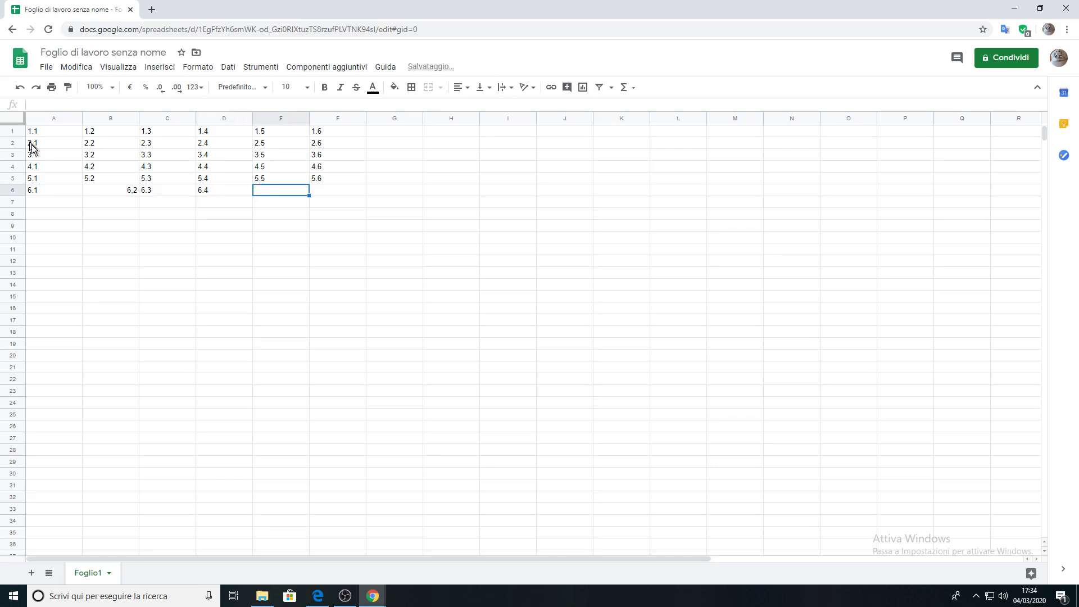
{"action": "type", "text": "6."}
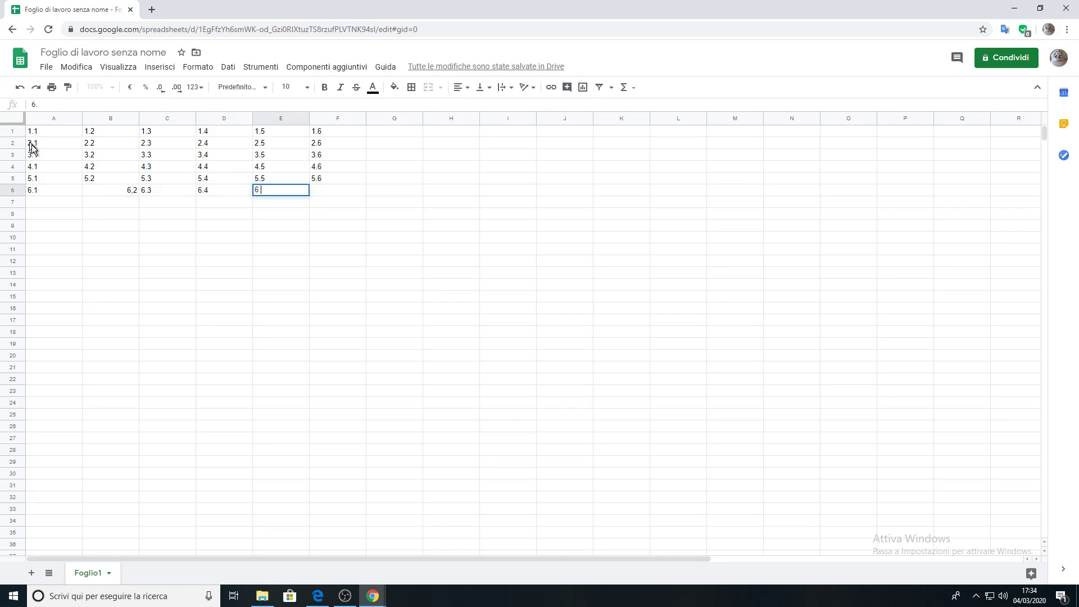
{"action": "type", "text": "5"}
{"action": "key", "text": "Tab"}
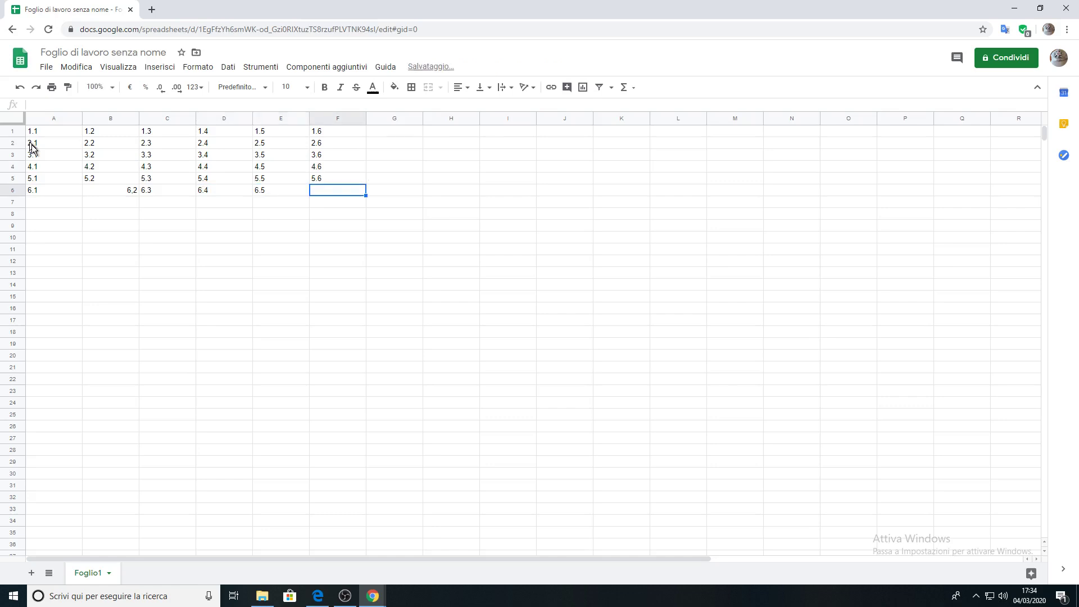
{"action": "type", "text": "6.6"}
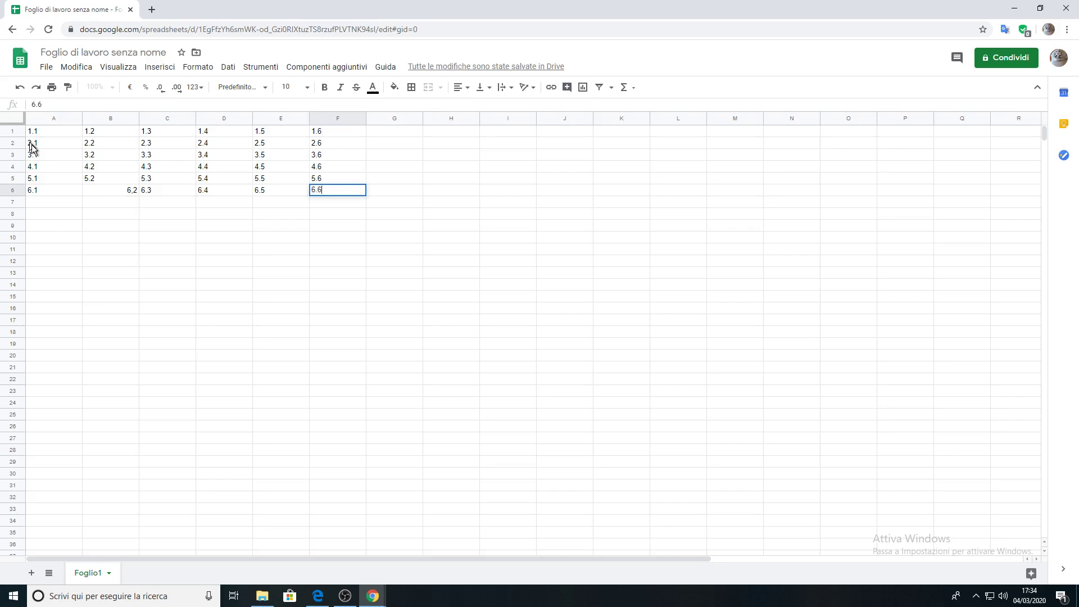
{"action": "key", "text": "Left"}
{"action": "key", "text": "Left"}
{"action": "key", "text": "Left"}
{"action": "key", "text": "Left"}
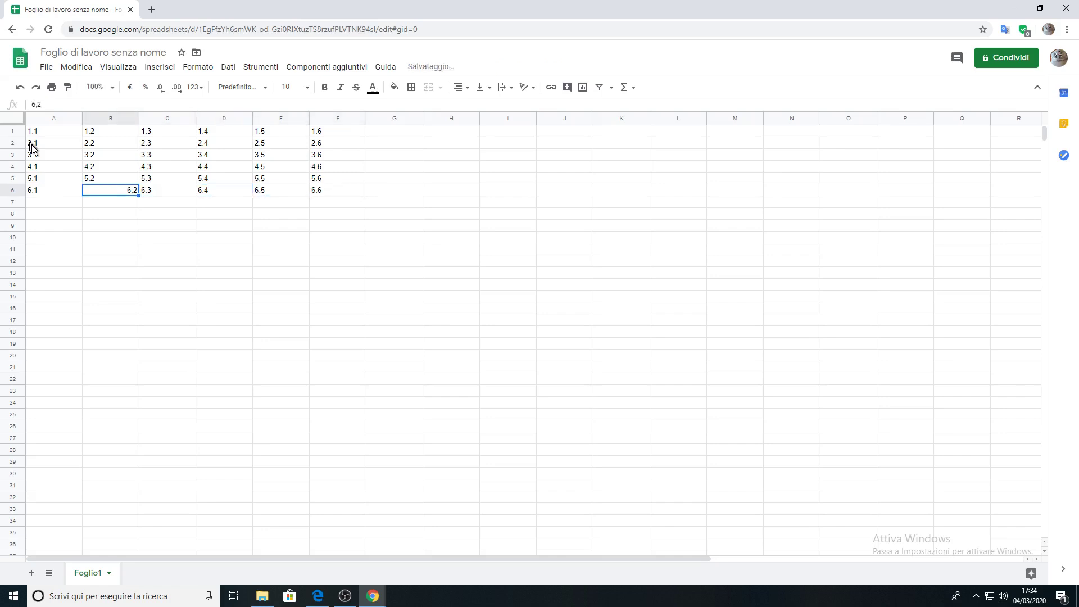
{"action": "double_click", "coordinate": [100, 190]}
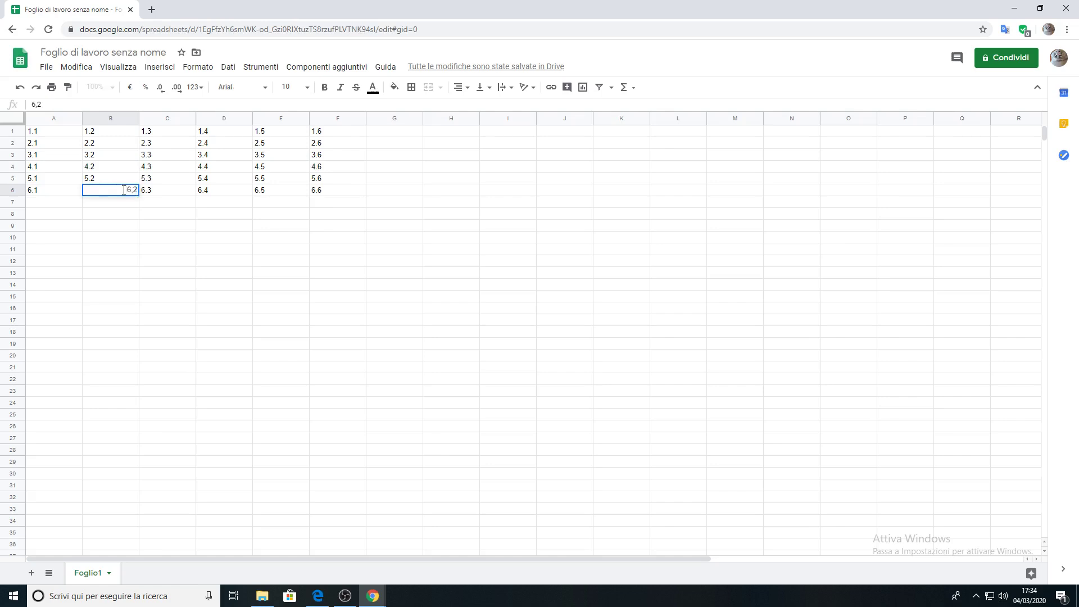
{"action": "left_click", "coordinate": [144, 246]}
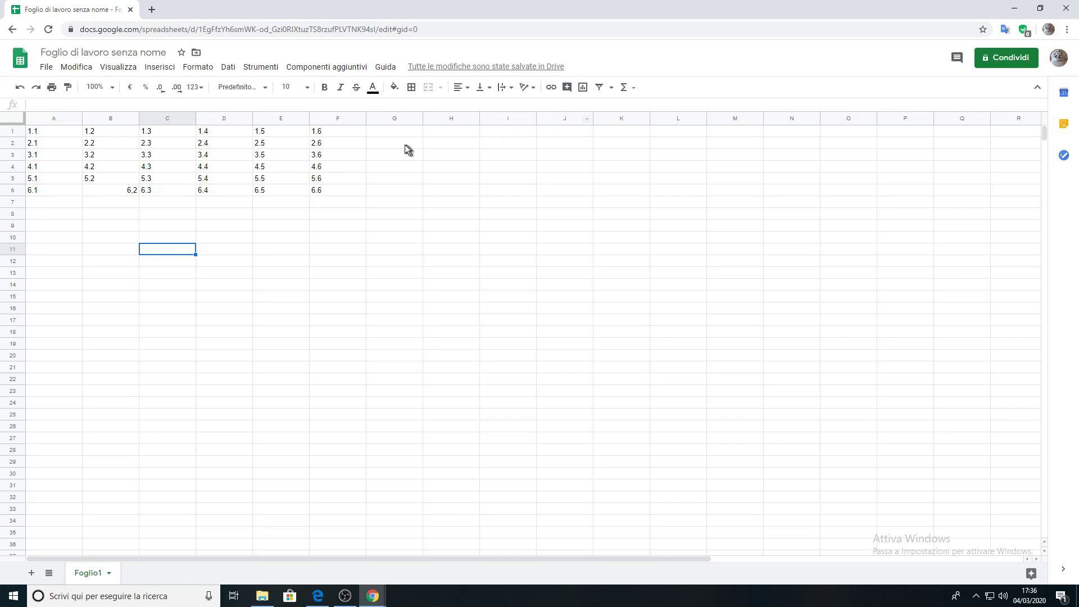
Step: Enter 2=1 in cell A10, below the number grid
{"action": "left_click", "coordinate": [57, 231]}
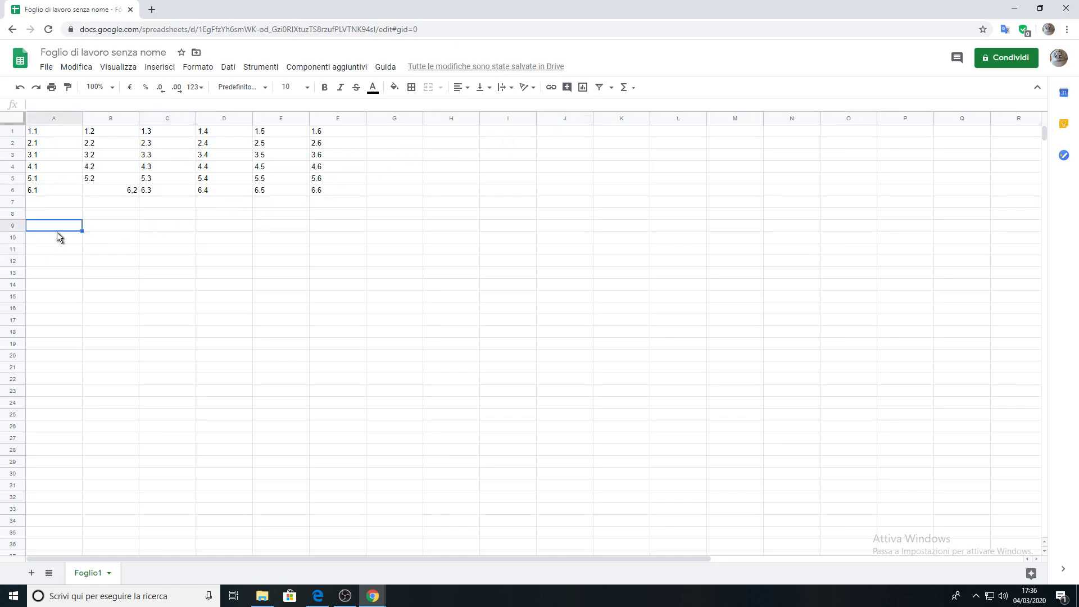
{"action": "left_click", "coordinate": [68, 238]}
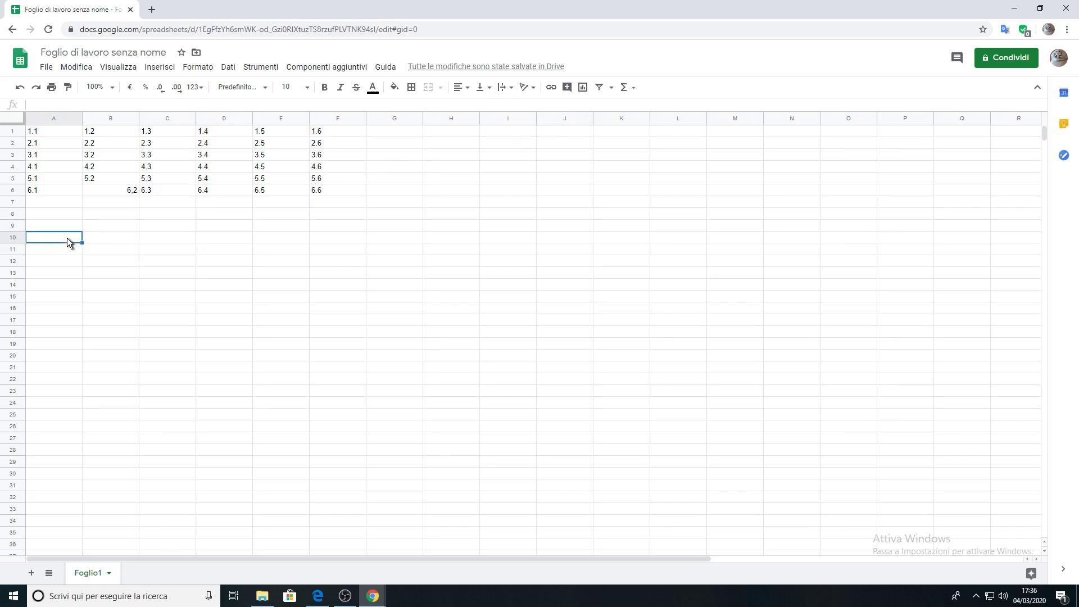
{"action": "type", "text": "2="}
{"action": "type", "text": "1"}
{"action": "key", "text": "Return"}
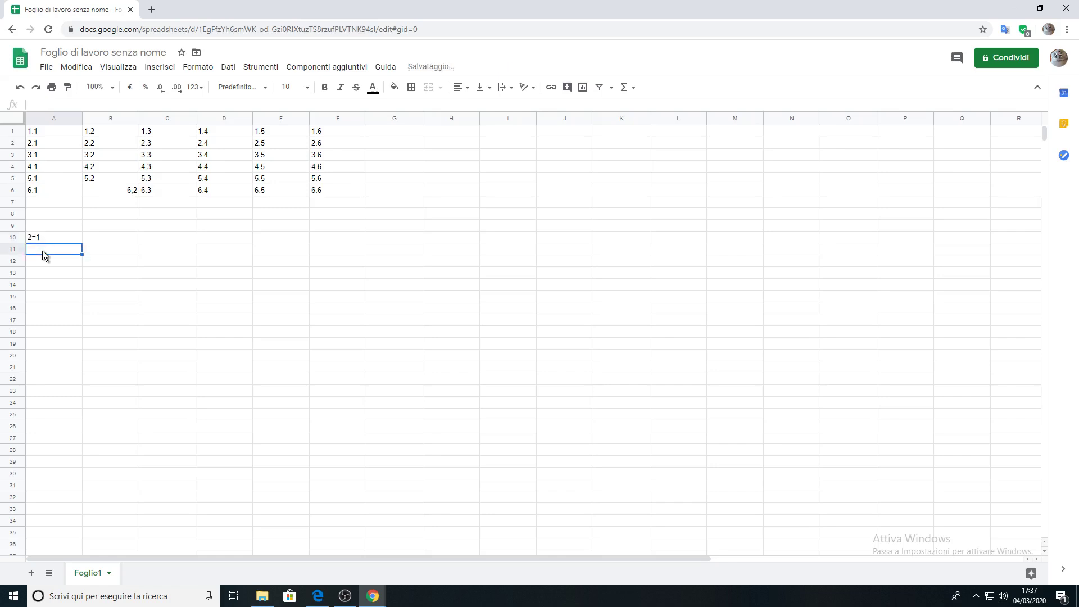
Step: Enter 3=2 in cell A11 and 4= in cell A12
{"action": "type", "text": "3"}
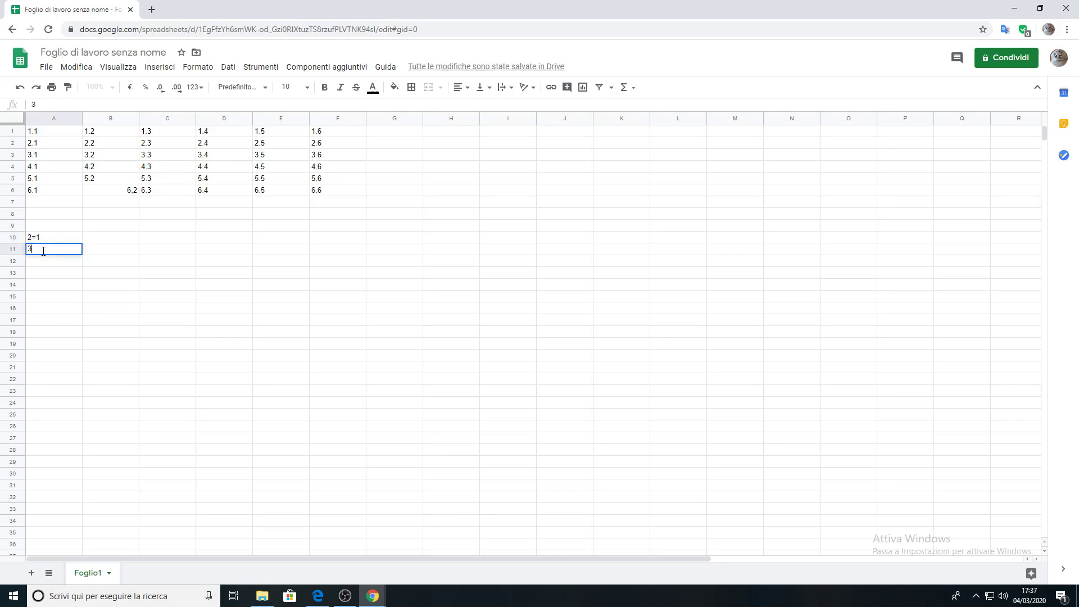
{"action": "type", "text": "="}
{"action": "type", "text": "2"}
{"action": "key", "text": "Return"}
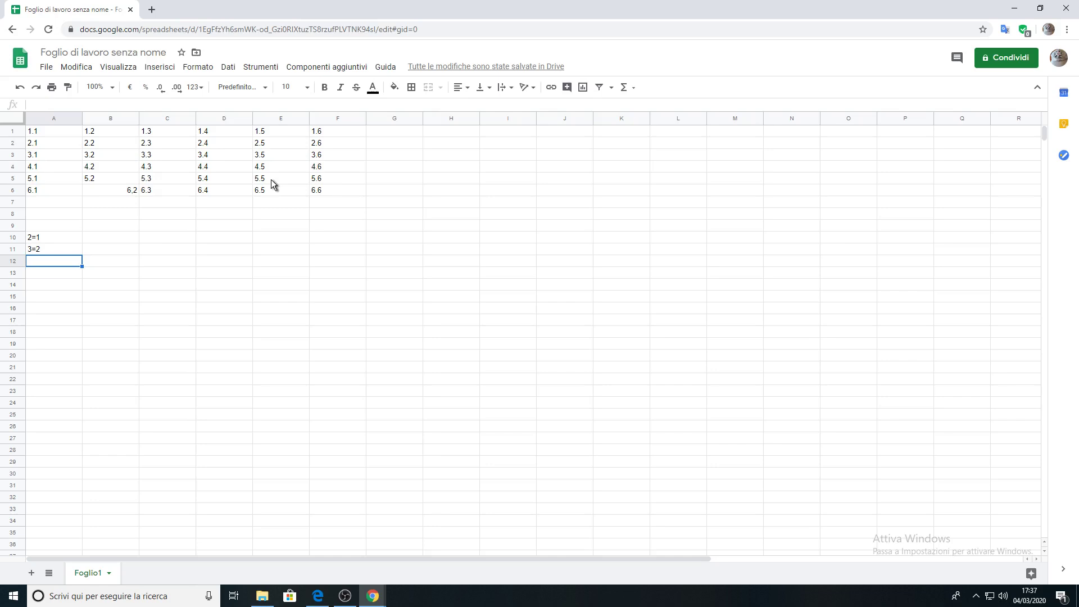
{"action": "type", "text": "4="}
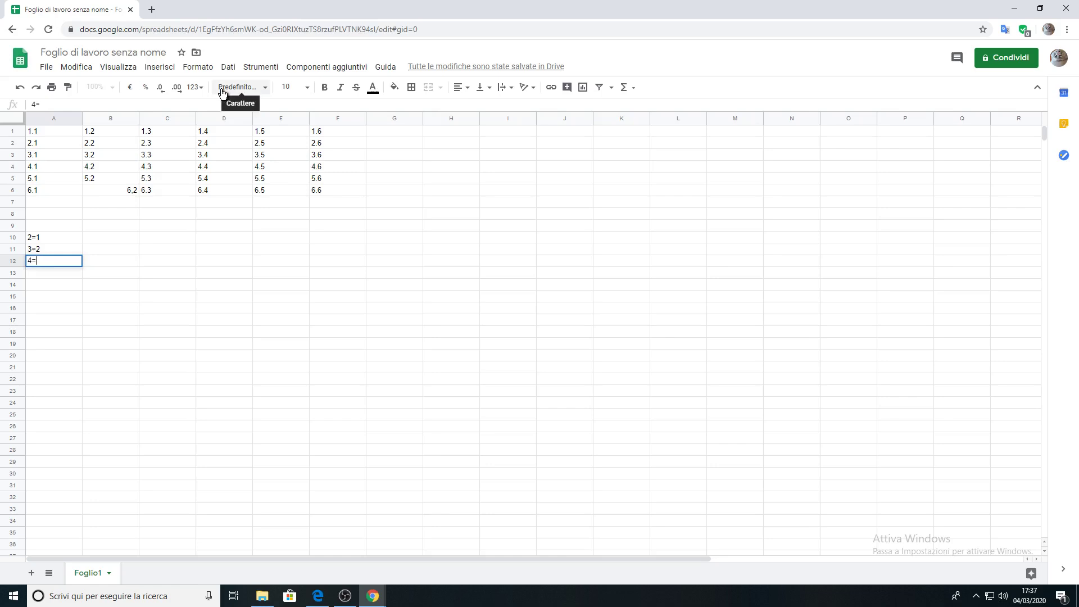
{"action": "left_click", "coordinate": [148, 135]}
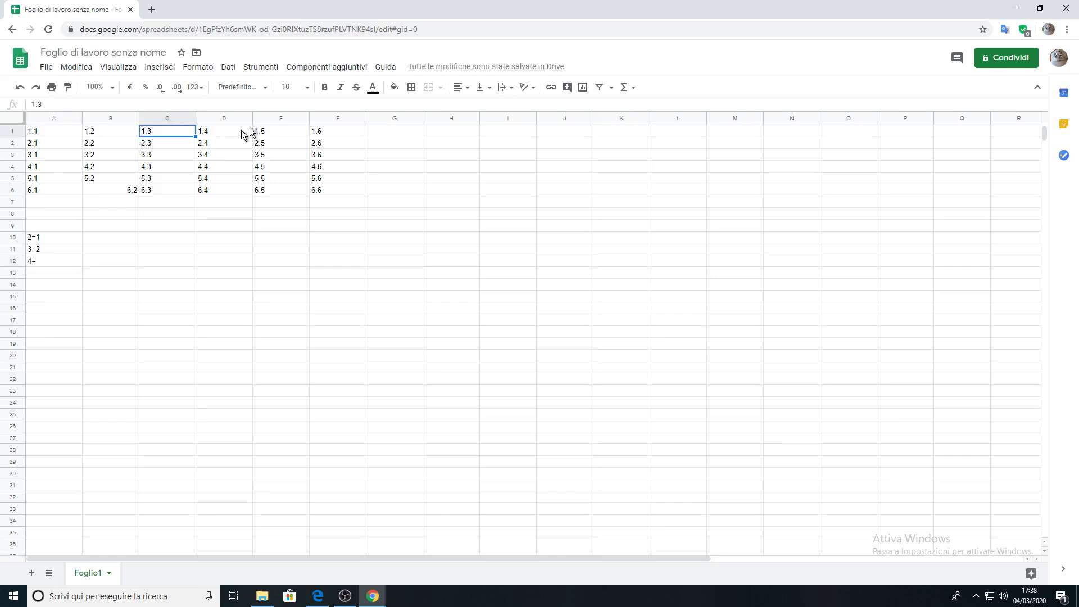
Step: Go through the grid cells whose two digits add up to 4 and complete cell A12 as 4=3
{"action": "left_click", "coordinate": [85, 146]}
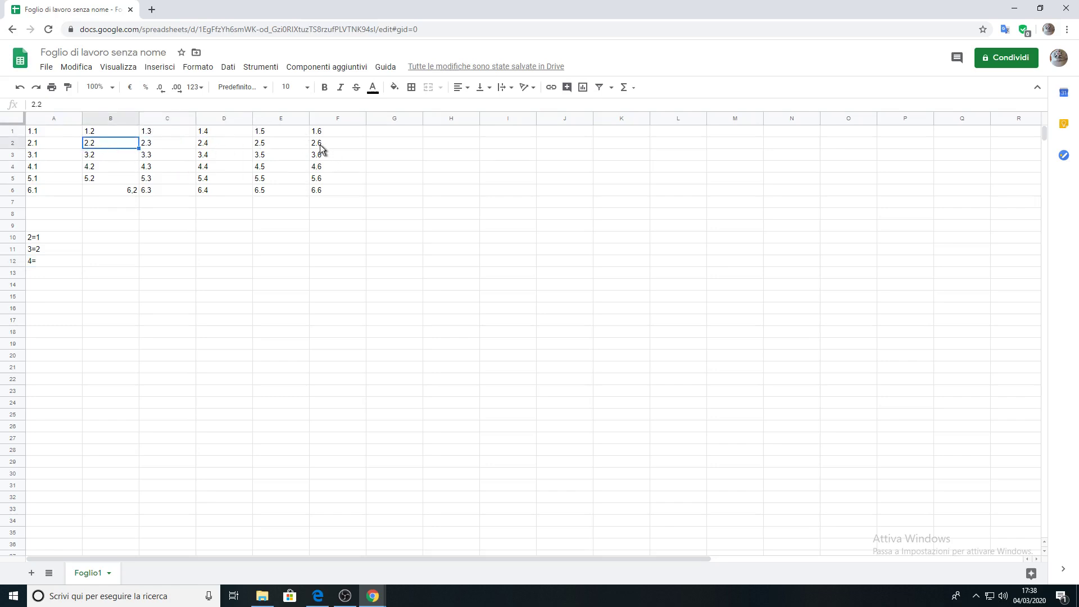
{"action": "left_click", "coordinate": [36, 158]}
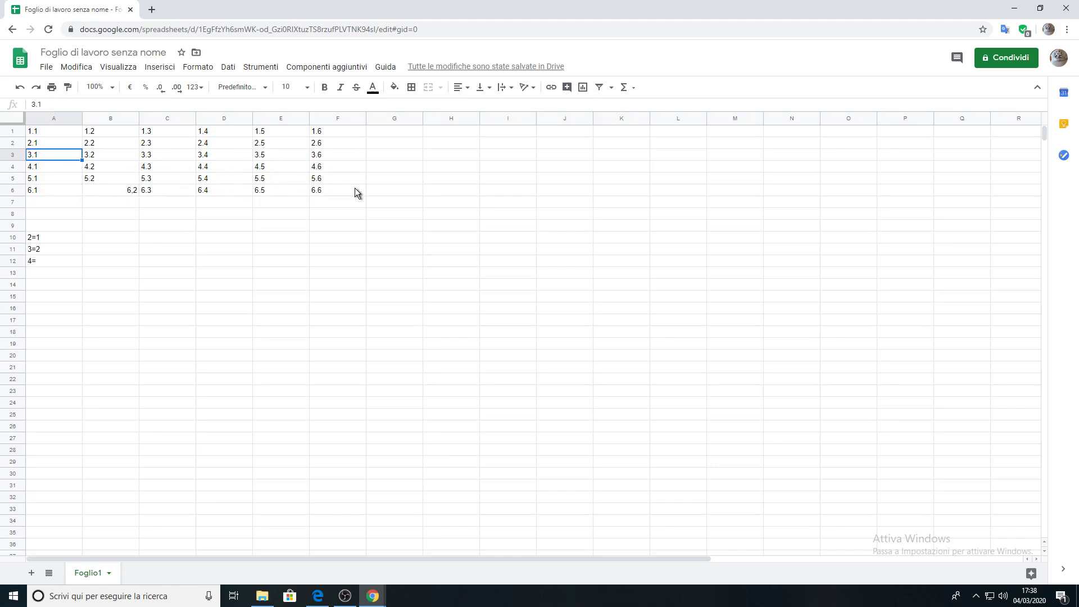
{"action": "left_click", "coordinate": [45, 260]}
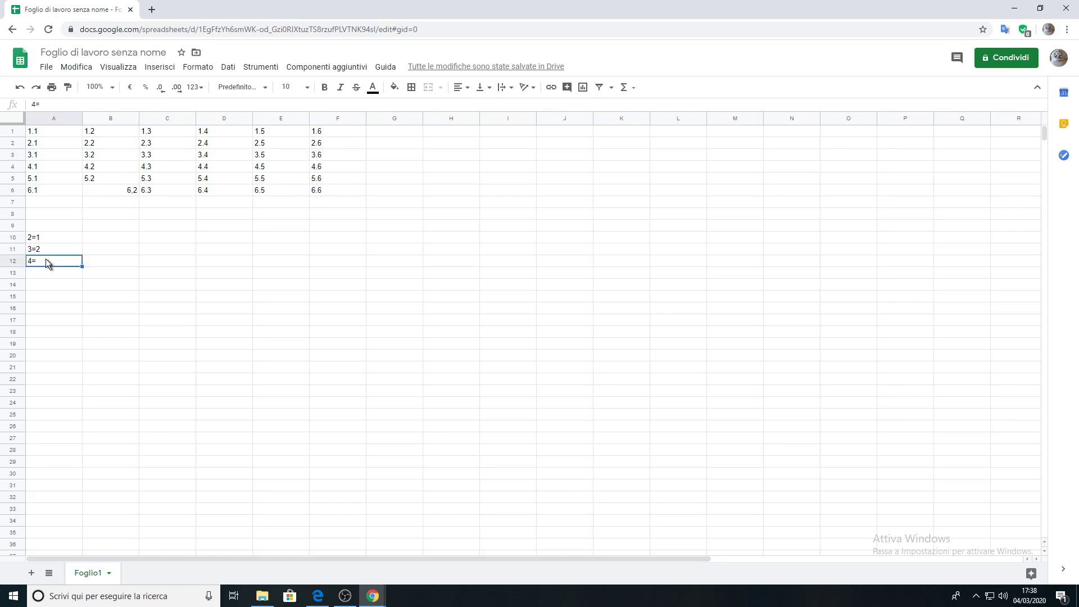
{"action": "key", "text": "Up"}
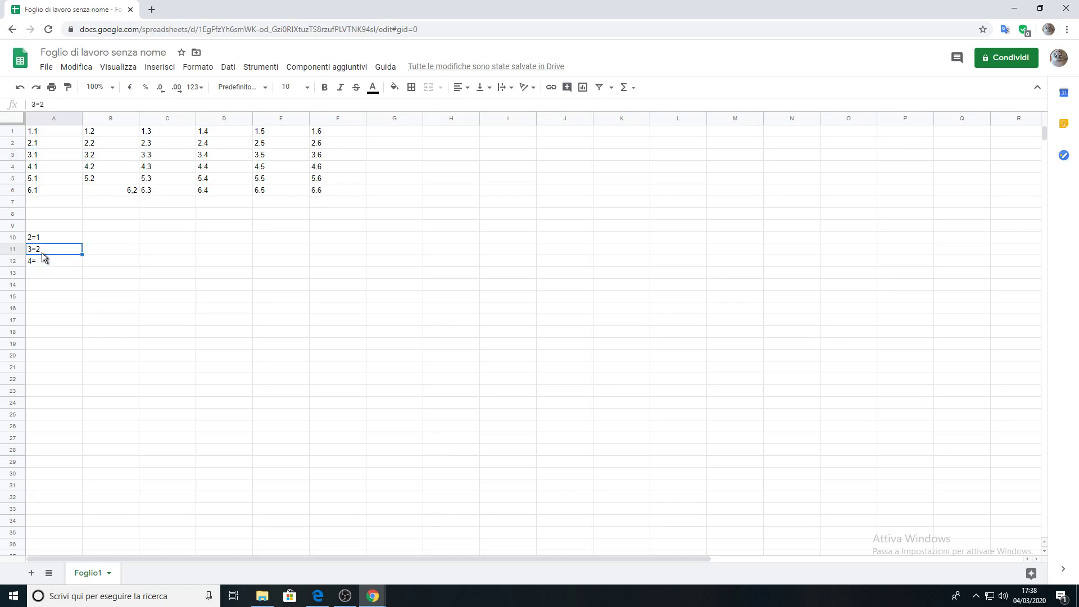
{"action": "double_click", "coordinate": [46, 260]}
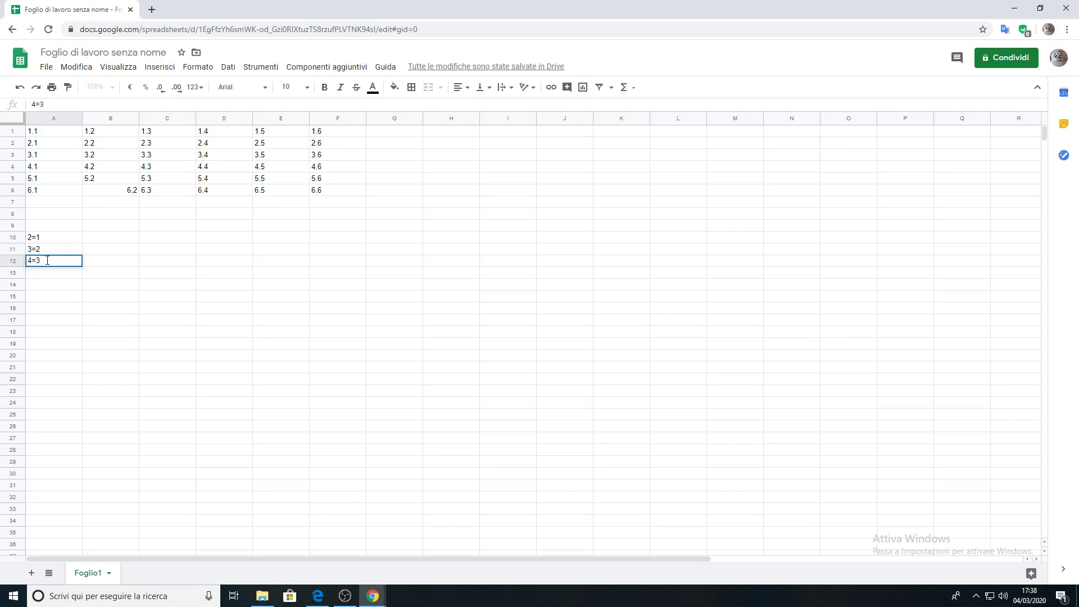
Step: Enter 5=4 in cell A13, stepping through the grid cells from 1.4 to 4.1 to count the combinations
{"action": "double_click", "coordinate": [34, 277]}
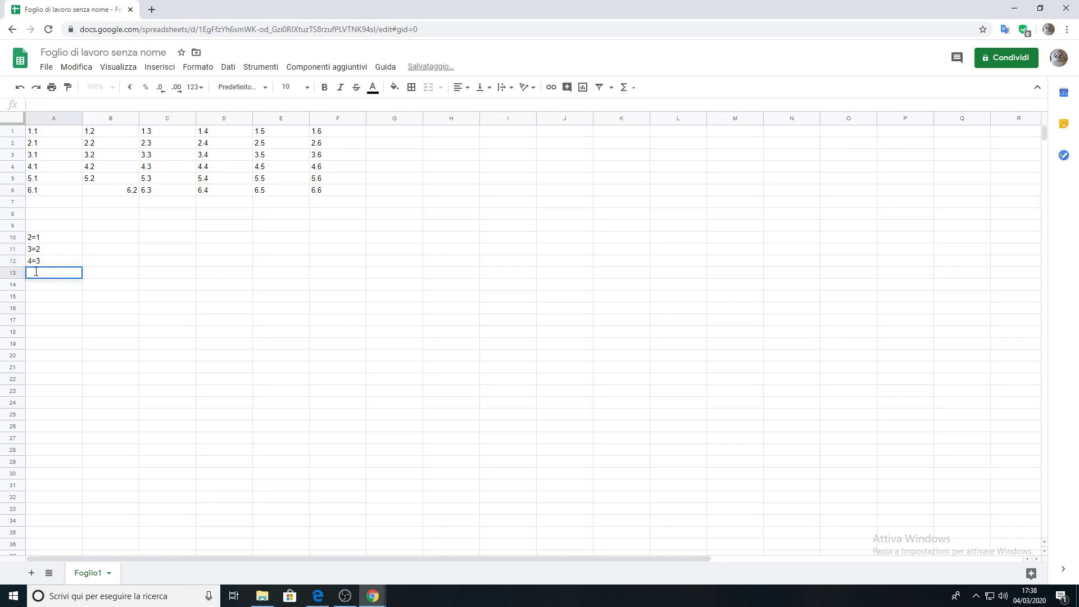
{"action": "type", "text": "5="}
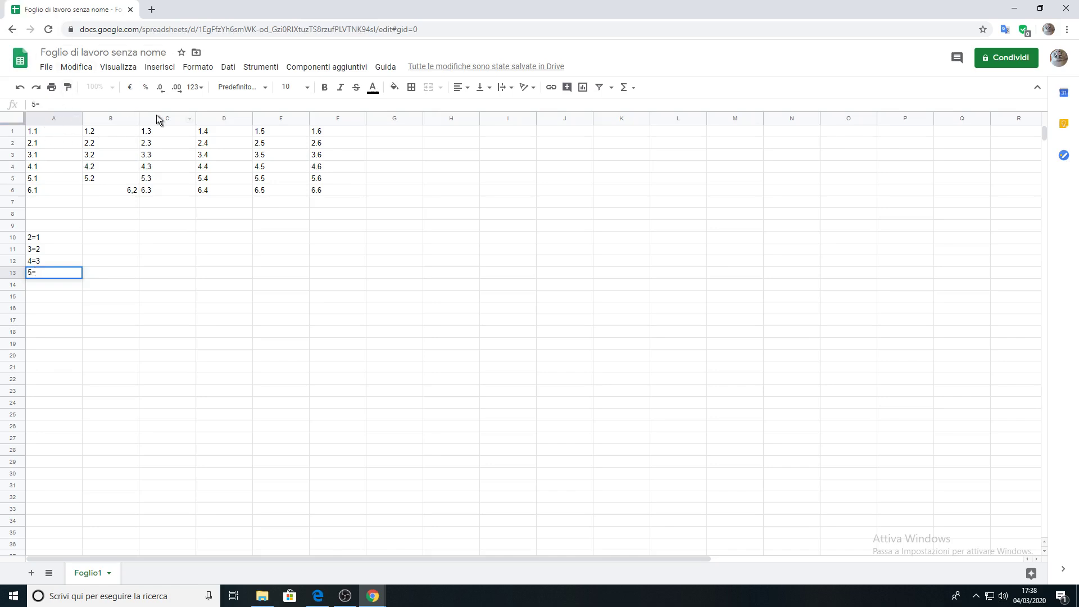
{"action": "left_click", "coordinate": [205, 132]}
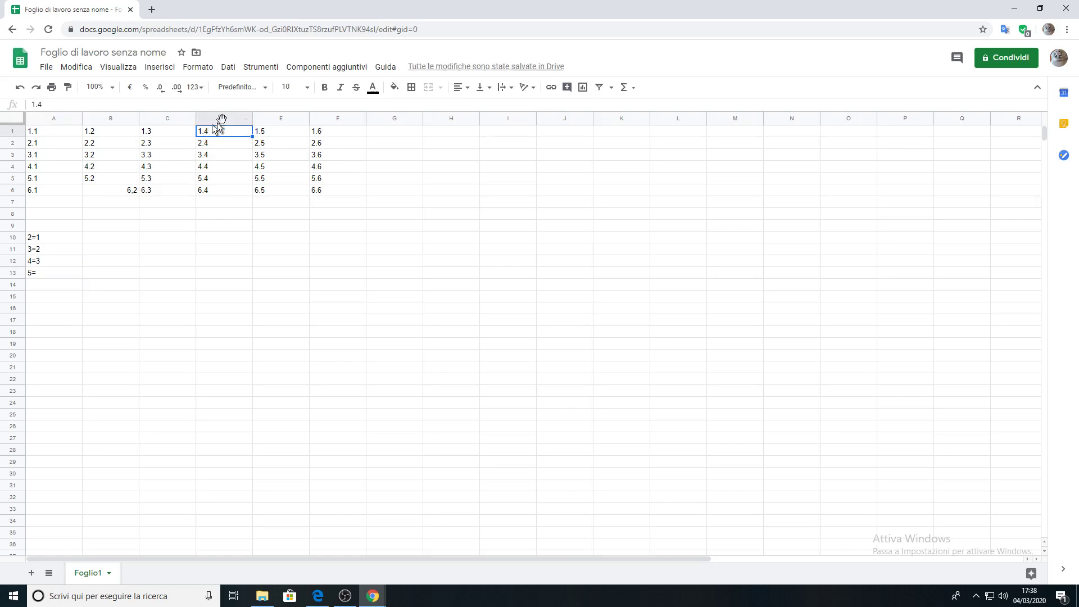
{"action": "left_click", "coordinate": [154, 143]}
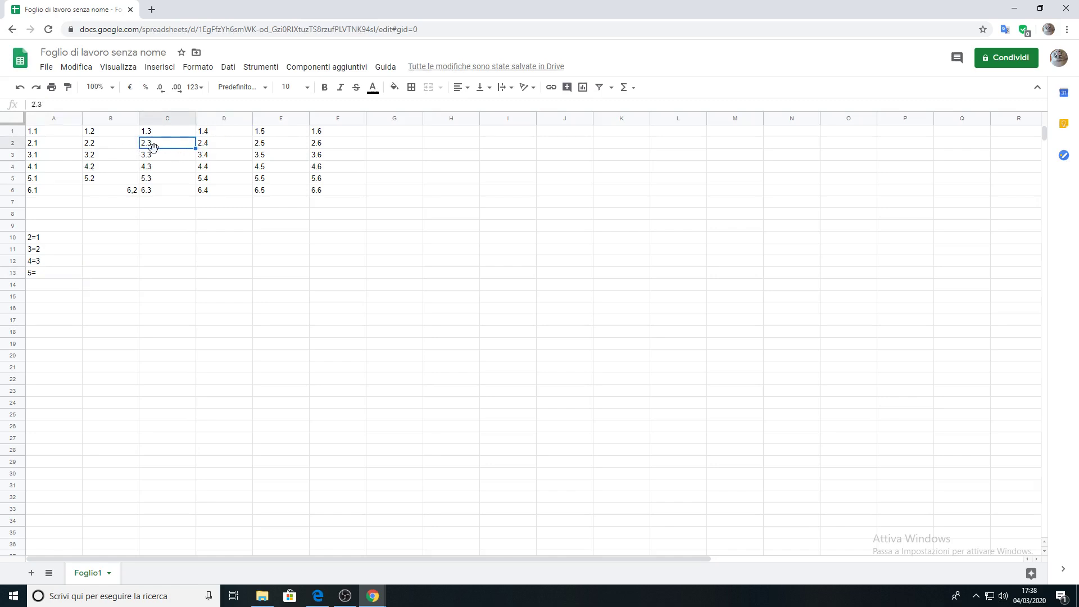
{"action": "left_click", "coordinate": [102, 152]}
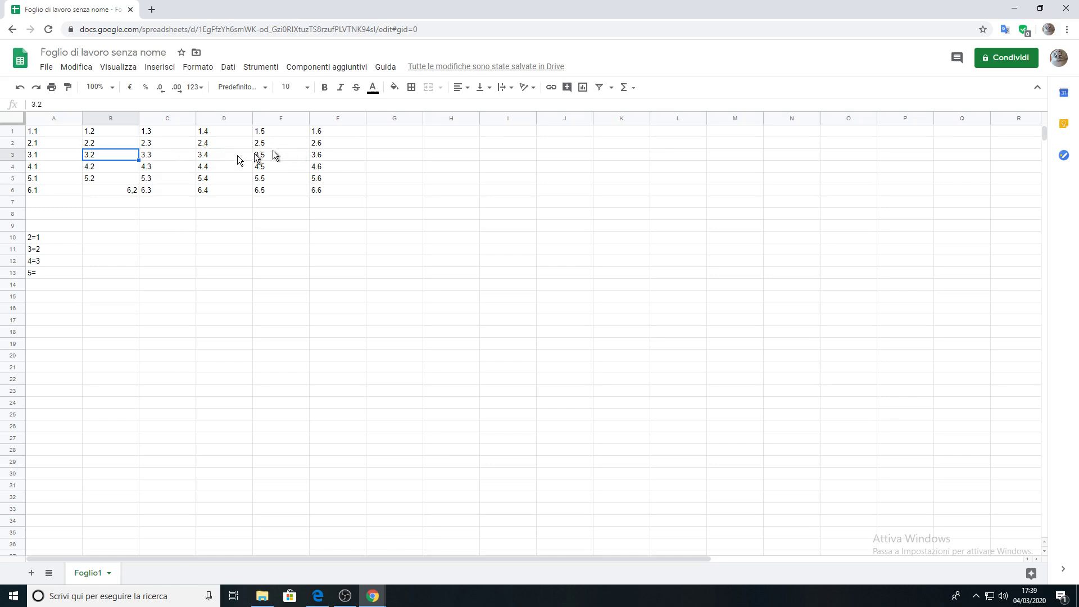
{"action": "left_click", "coordinate": [38, 167]}
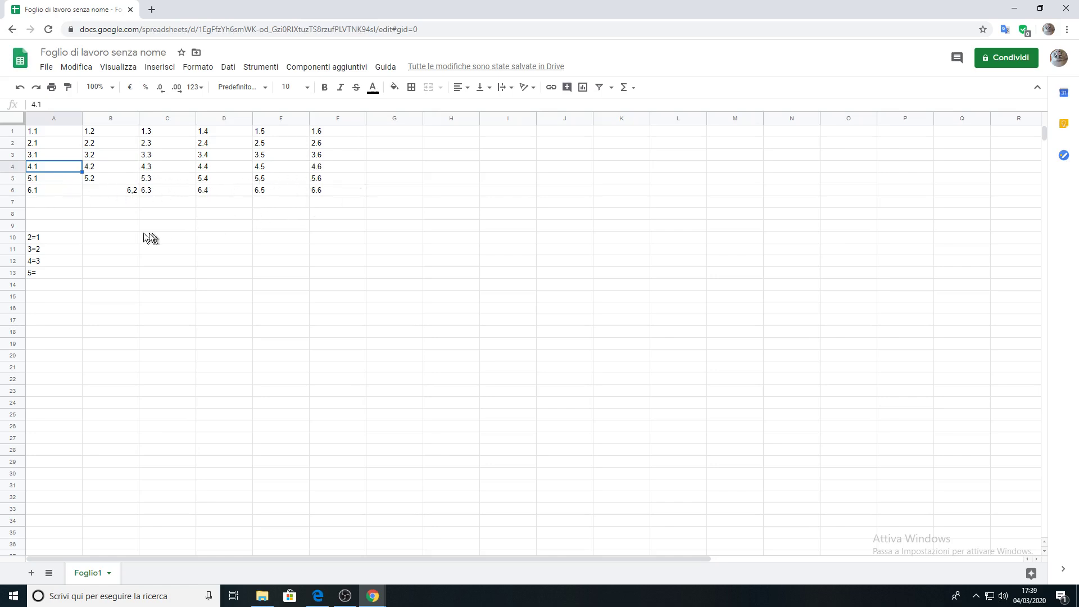
{"action": "left_click", "coordinate": [48, 272]}
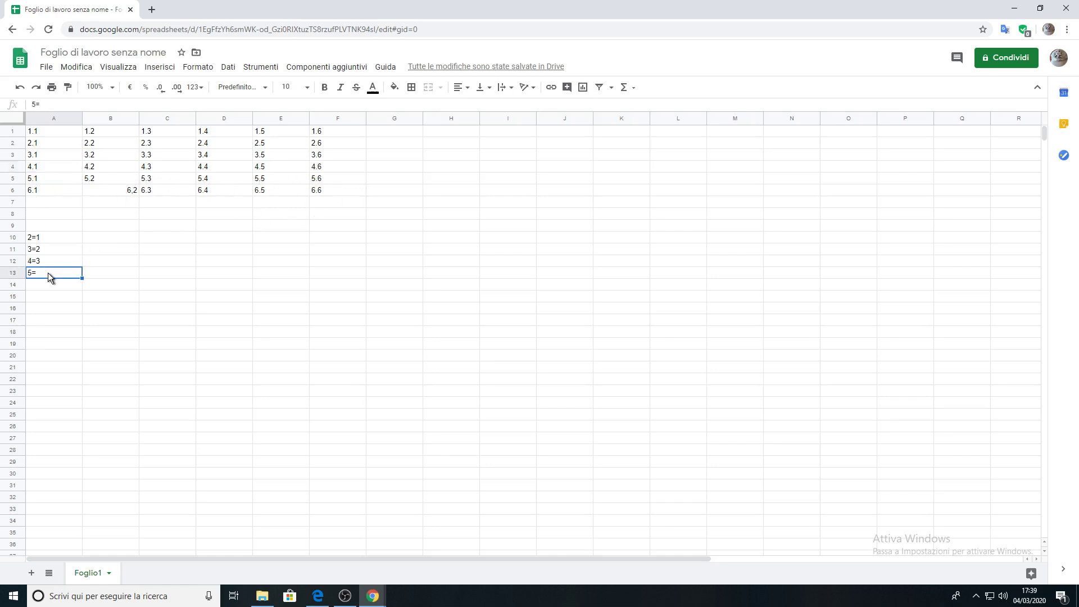
{"action": "double_click", "coordinate": [45, 272]}
{"action": "type", "text": "4"}
Step: Enter 6=5 in cell A14, stepping through the grid cells from 1.5 to 5.1 to count the combinations
{"action": "left_click", "coordinate": [36, 283]}
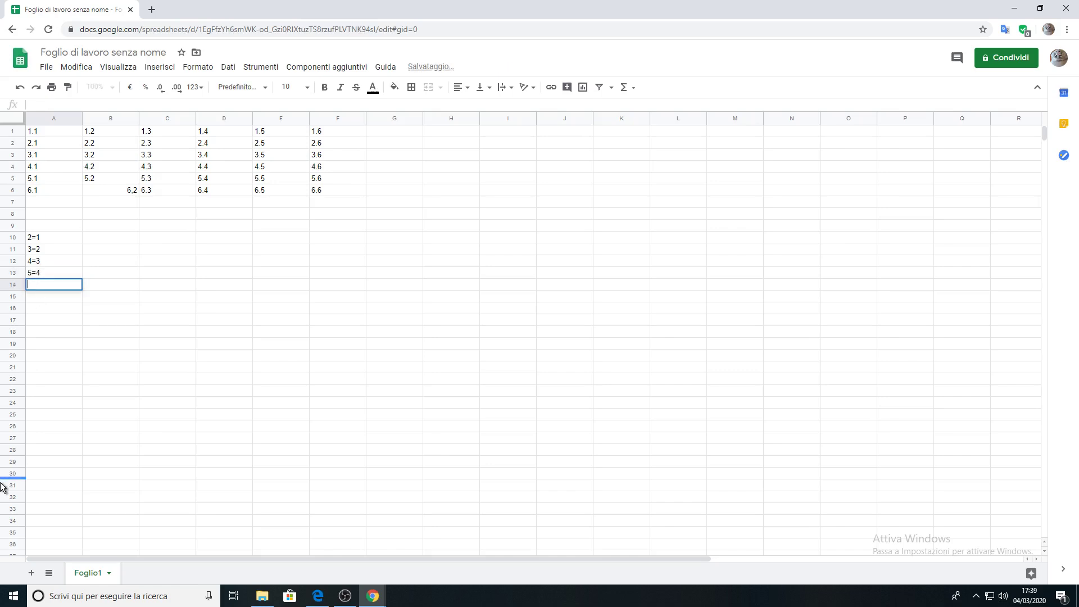
{"action": "type", "text": "6"}
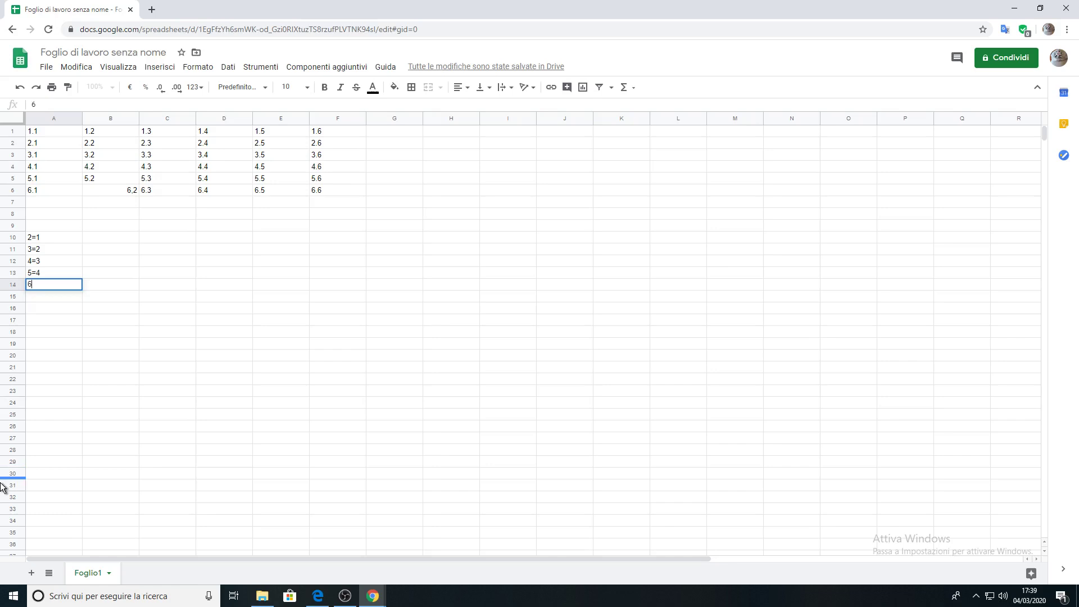
{"action": "type", "text": "="}
{"action": "left_click", "coordinate": [270, 133]}
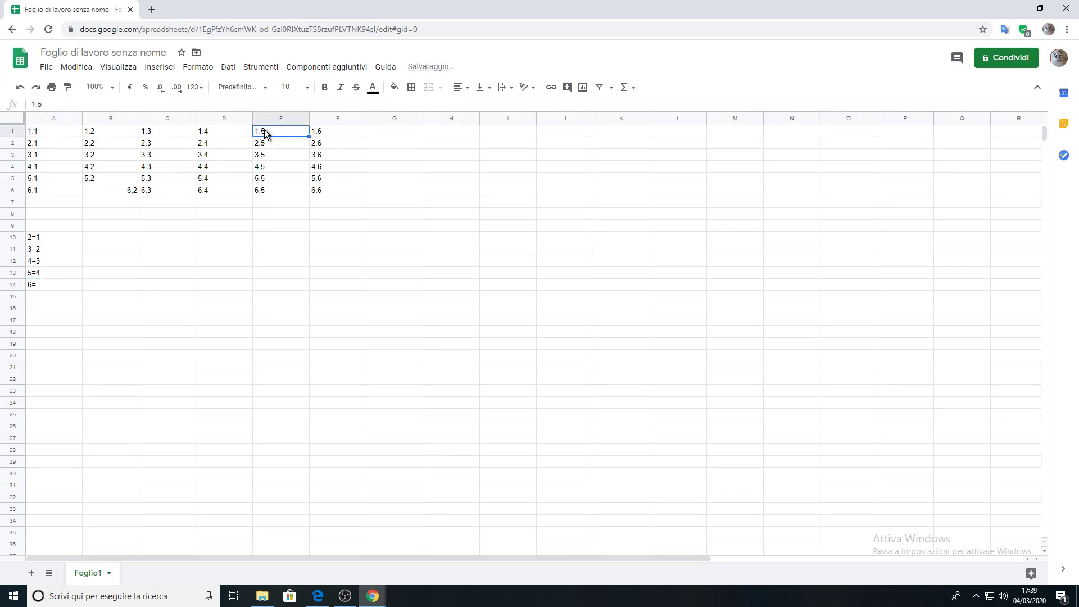
{"action": "left_click", "coordinate": [200, 145]}
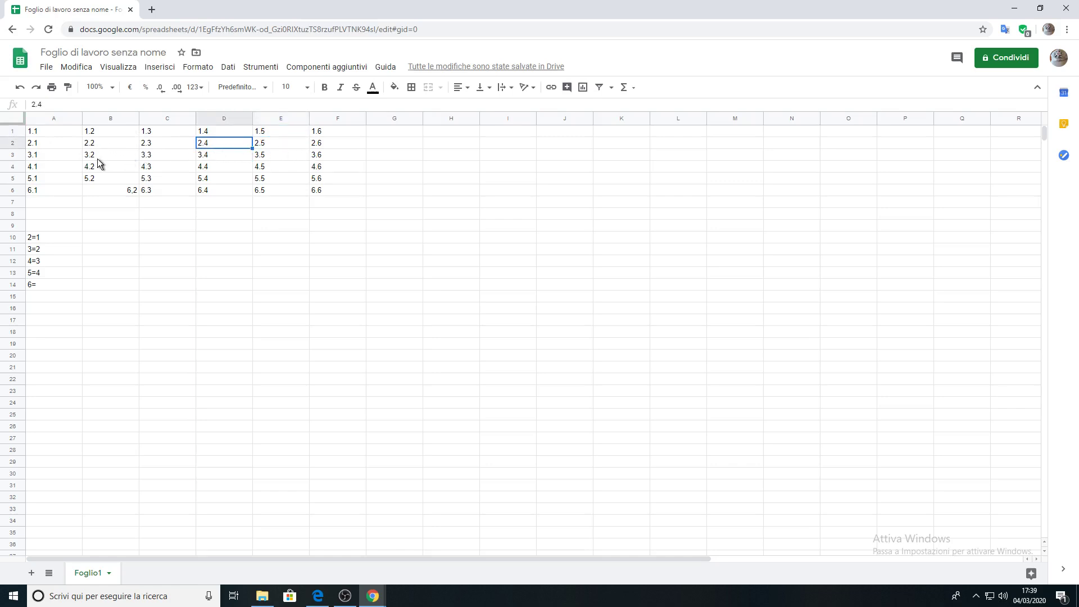
{"action": "left_click", "coordinate": [155, 153]}
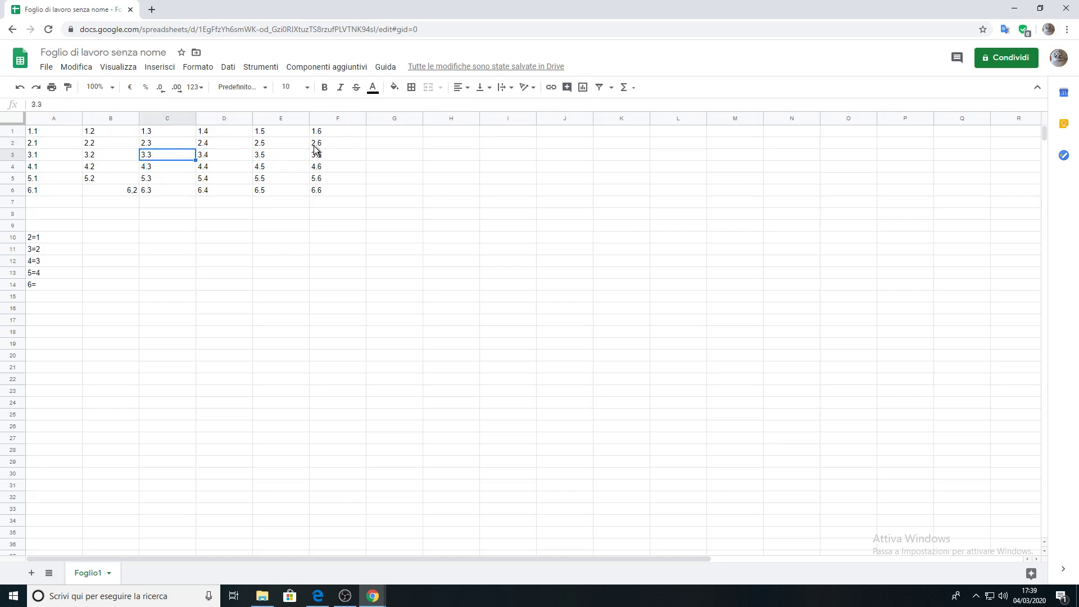
{"action": "left_click", "coordinate": [100, 167]}
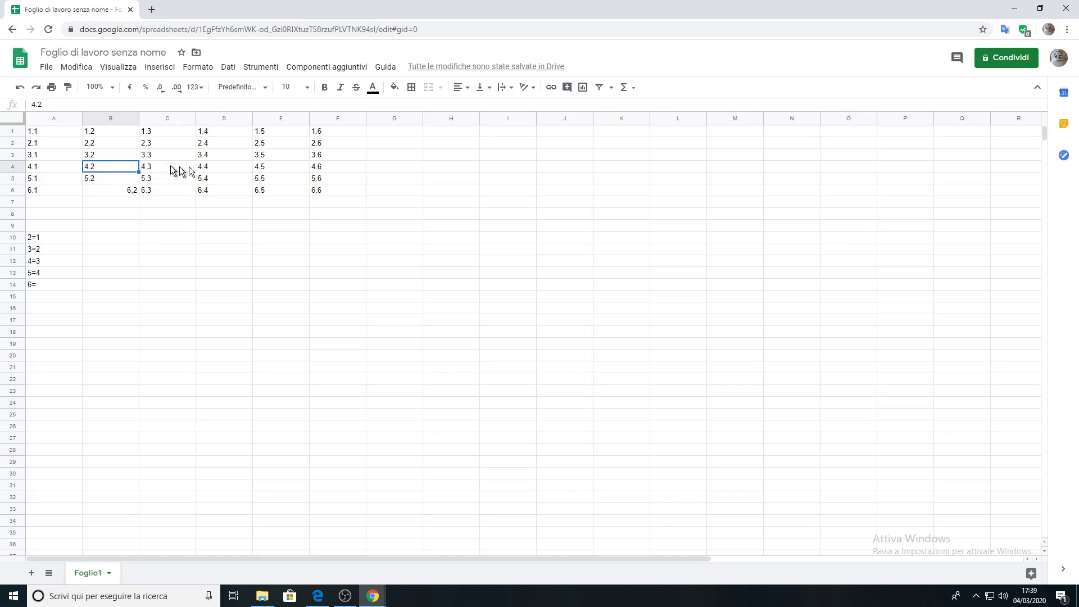
{"action": "left_click", "coordinate": [49, 177]}
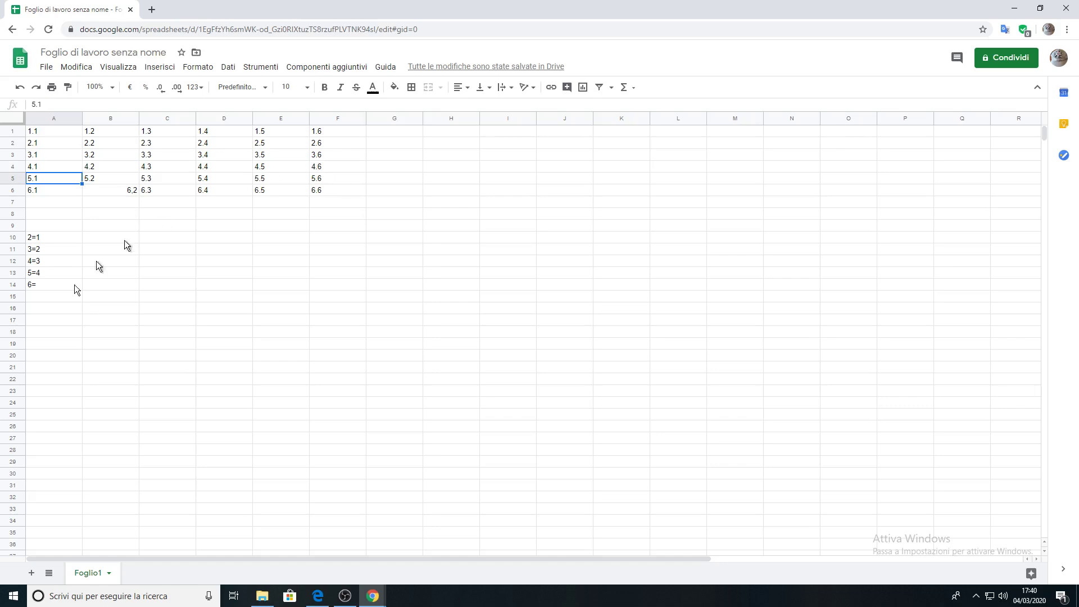
{"action": "double_click", "coordinate": [46, 284]}
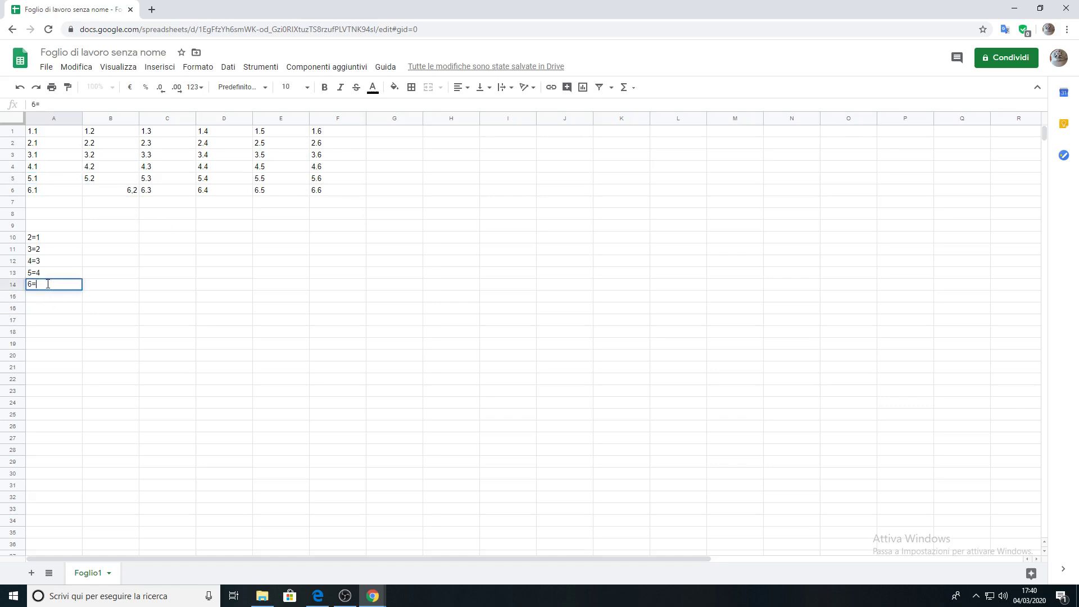
{"action": "type", "text": "5"}
{"action": "key", "text": "Return"}
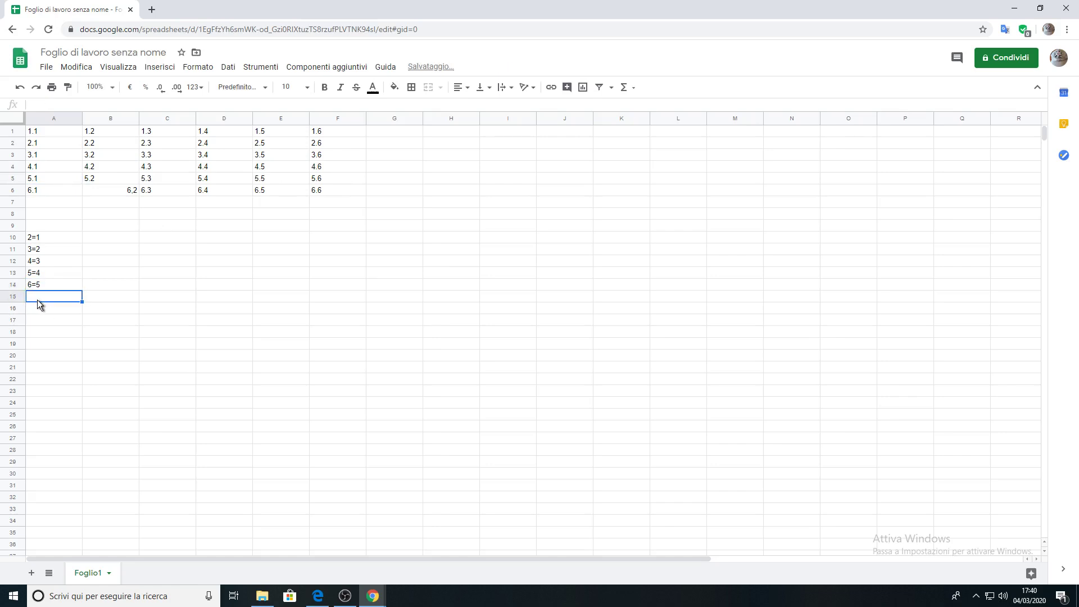
Step: Enter 7=6 in cell A15, stepping through the grid cells from 1.6 to 6.1 to count the combinations
{"action": "type", "text": "7"}
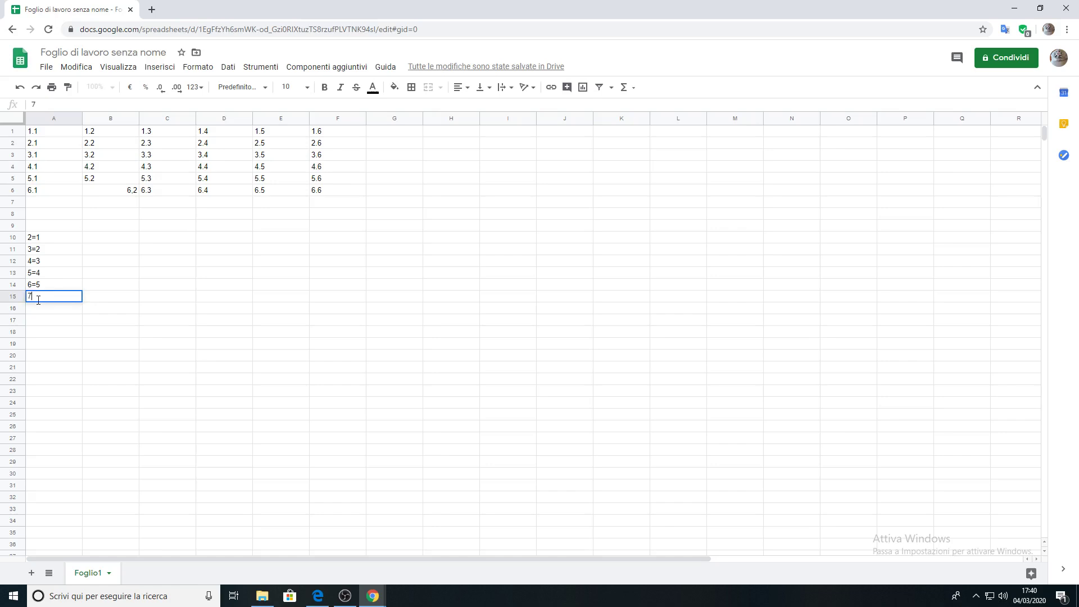
{"action": "type", "text": "="}
{"action": "left_click", "coordinate": [318, 133]}
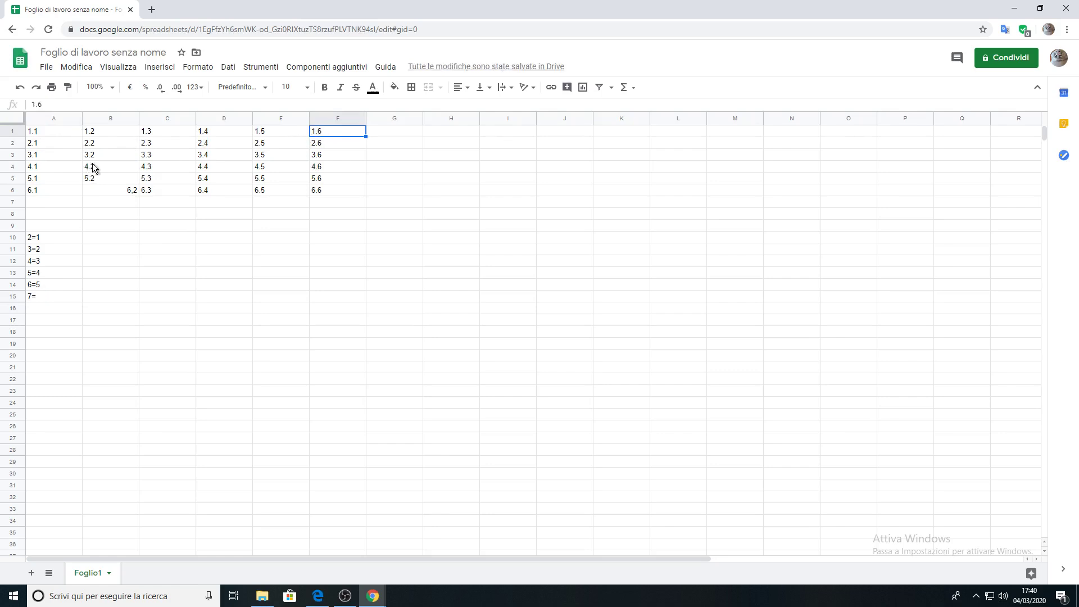
{"action": "left_click", "coordinate": [262, 146]}
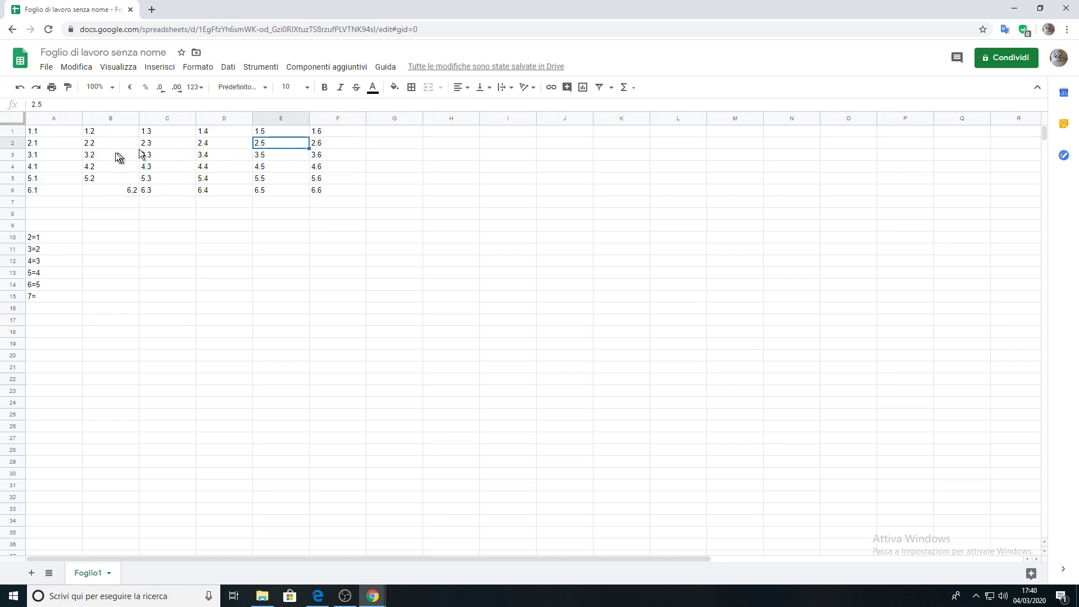
{"action": "left_click", "coordinate": [100, 156]}
{"action": "left_click", "coordinate": [211, 157]}
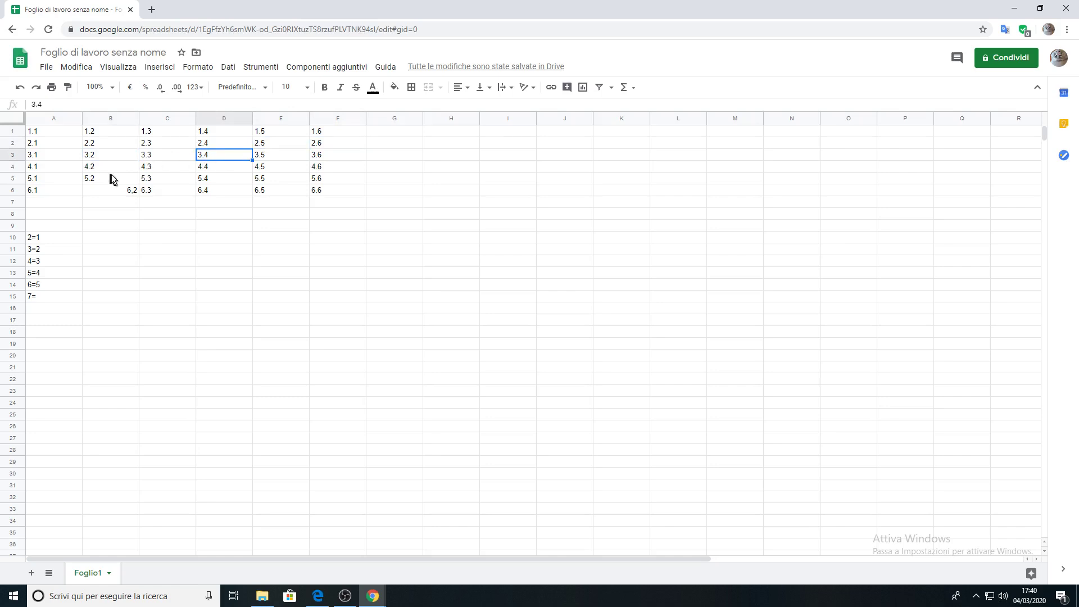
{"action": "left_click", "coordinate": [147, 170]}
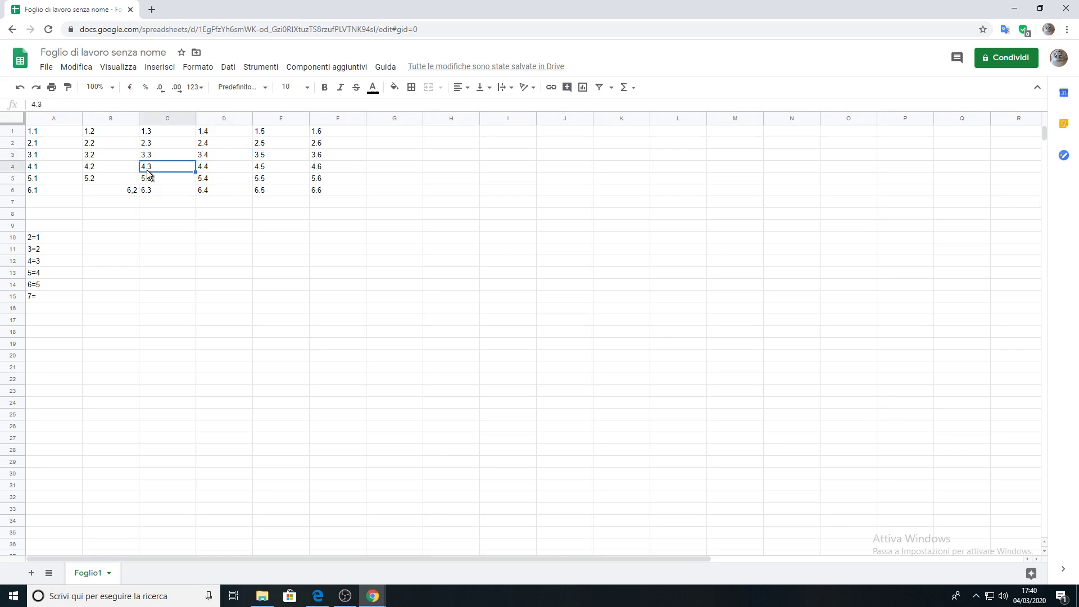
{"action": "left_click", "coordinate": [106, 181]}
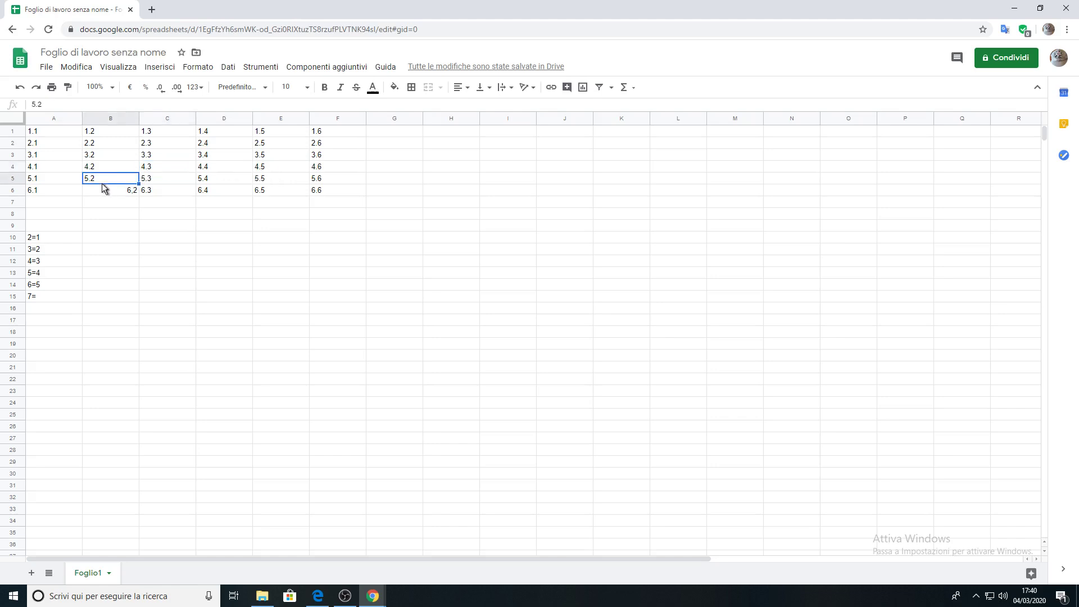
{"action": "left_click", "coordinate": [55, 193]}
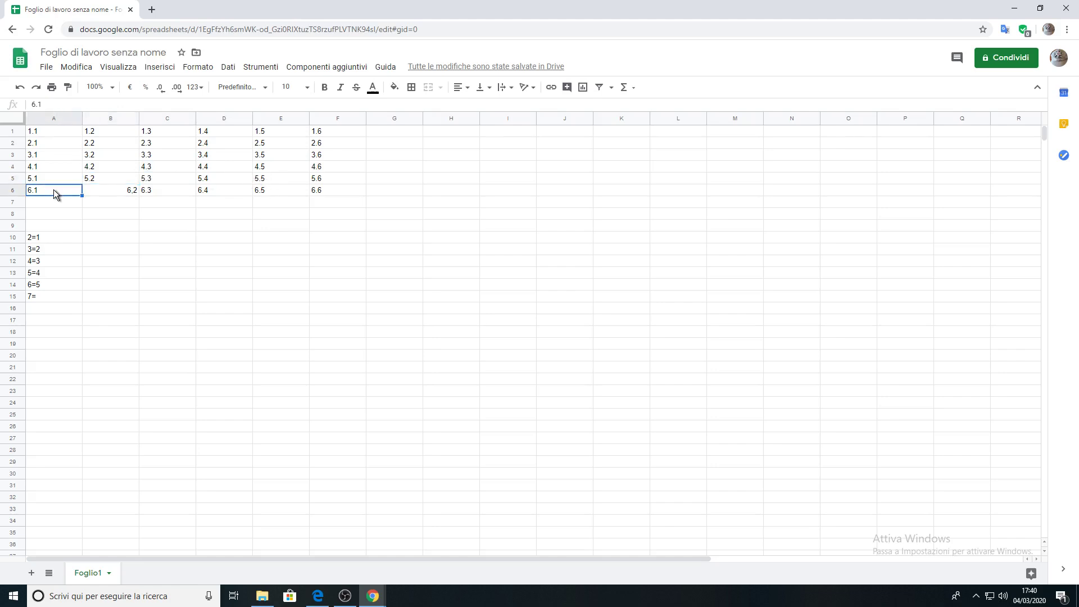
{"action": "left_click", "coordinate": [50, 297]}
{"action": "double_click", "coordinate": [45, 296]}
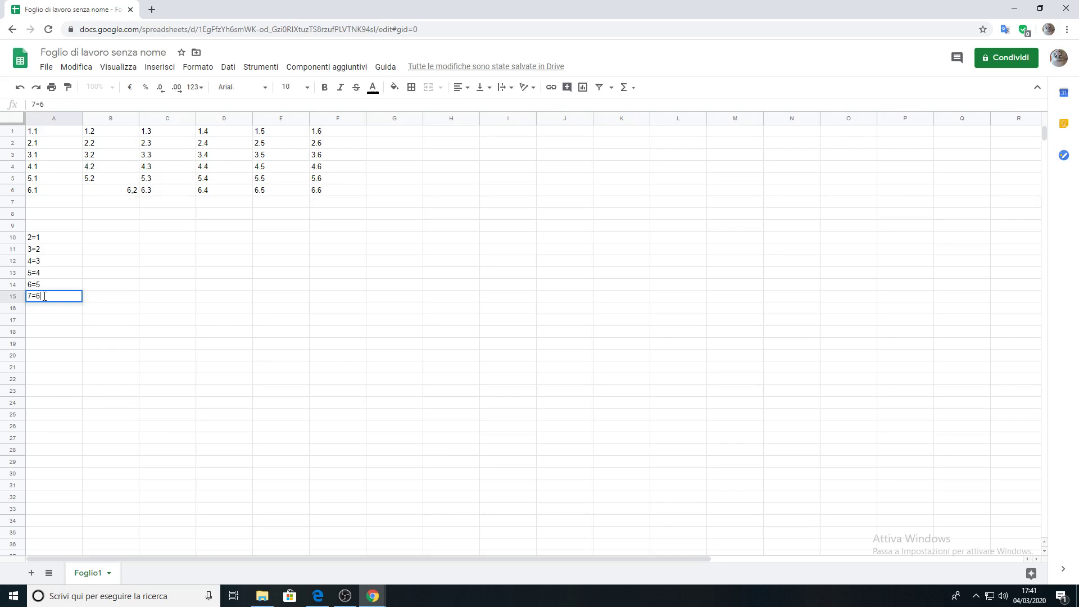
Step: Enter 8=5 in cell A16, stepping through the grid cells from 2.6 to 6.2 to count the combinations
{"action": "double_click", "coordinate": [32, 305]}
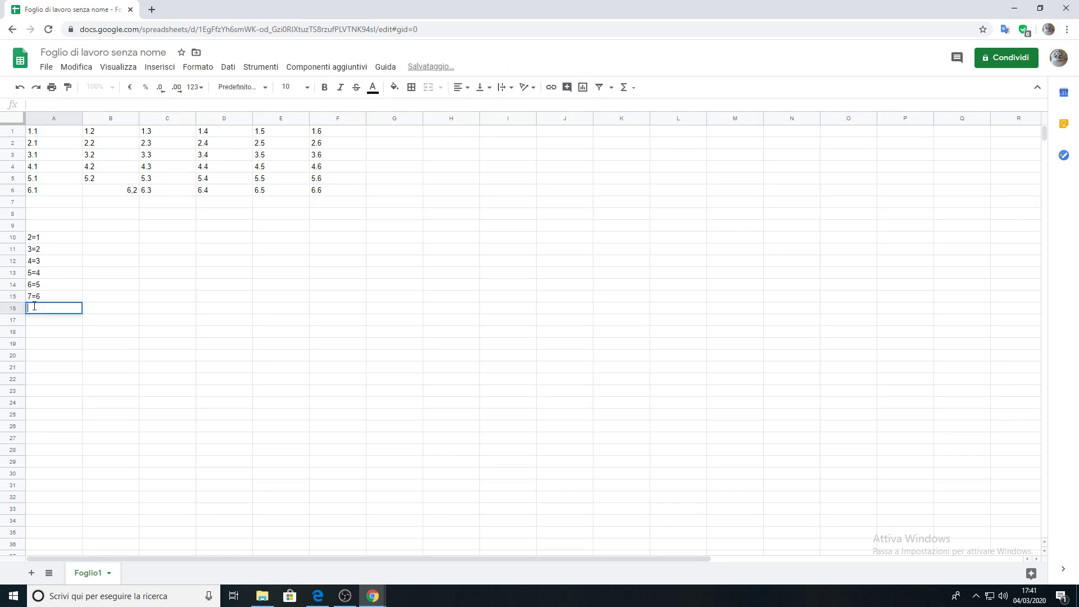
{"action": "type", "text": "8="}
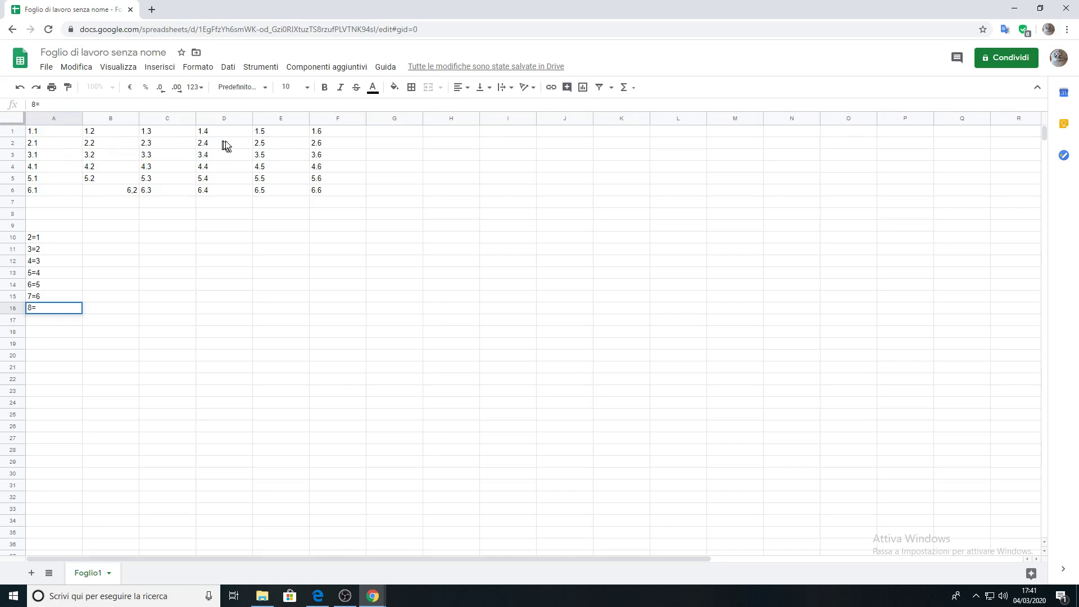
{"action": "left_click", "coordinate": [317, 145]}
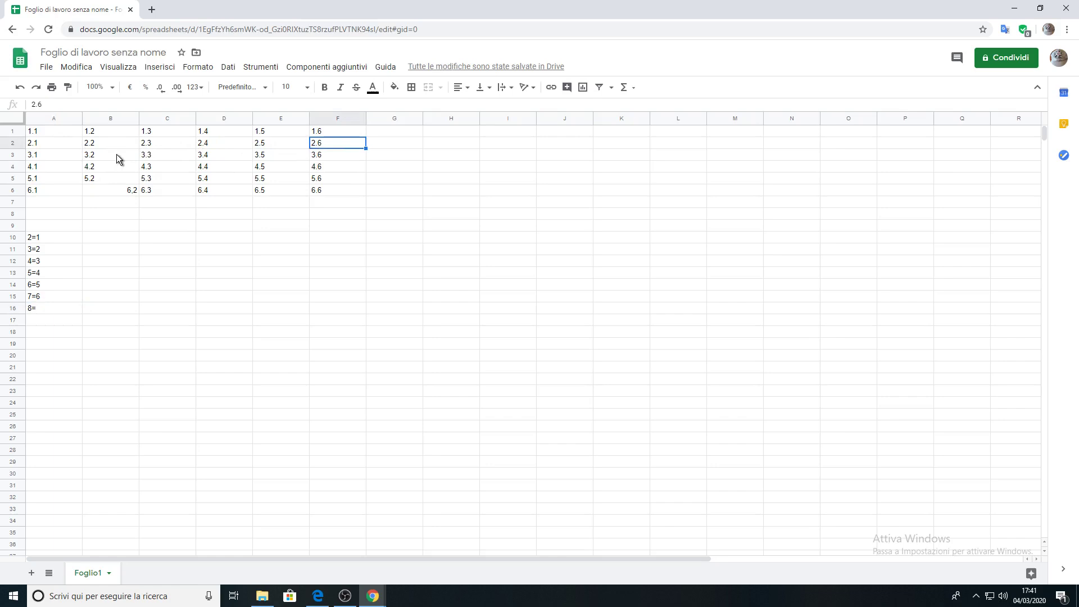
{"action": "left_click", "coordinate": [251, 158]}
{"action": "left_click", "coordinate": [274, 157]}
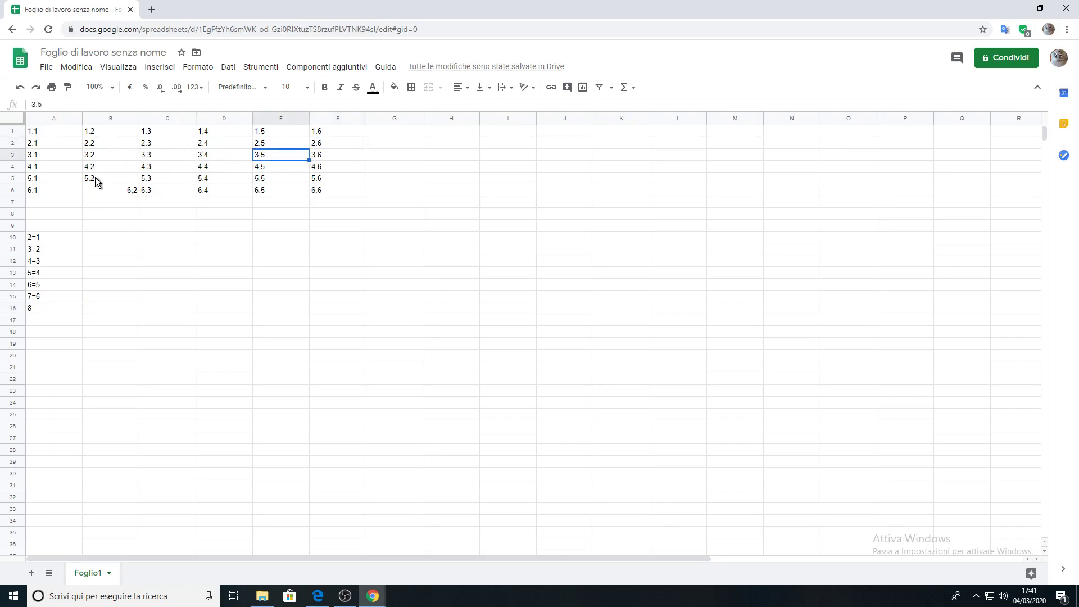
{"action": "left_click", "coordinate": [203, 168]}
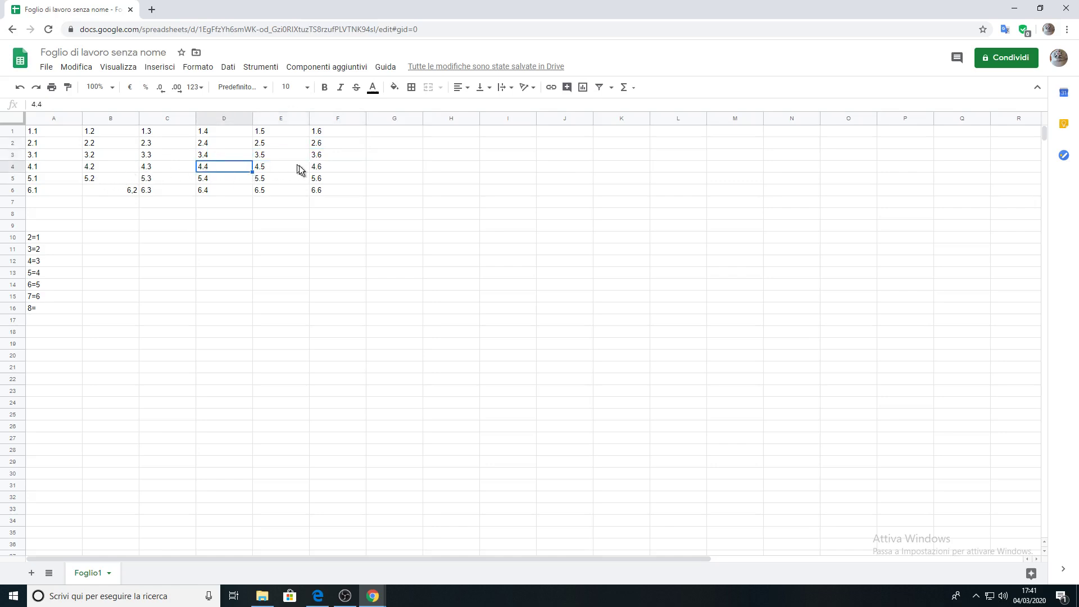
{"action": "left_click", "coordinate": [151, 181]}
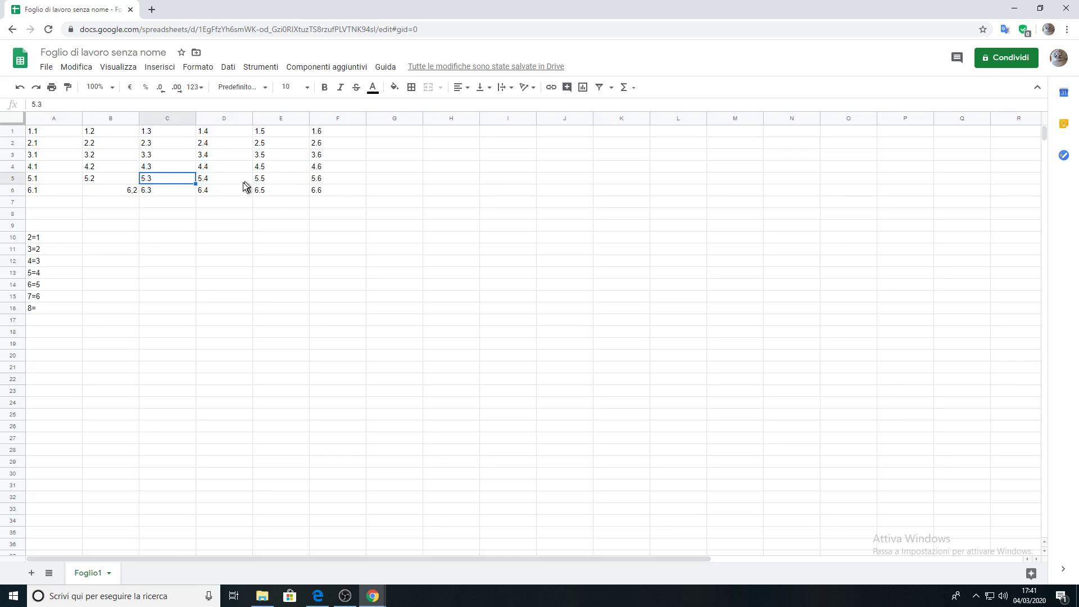
{"action": "left_click", "coordinate": [103, 192]}
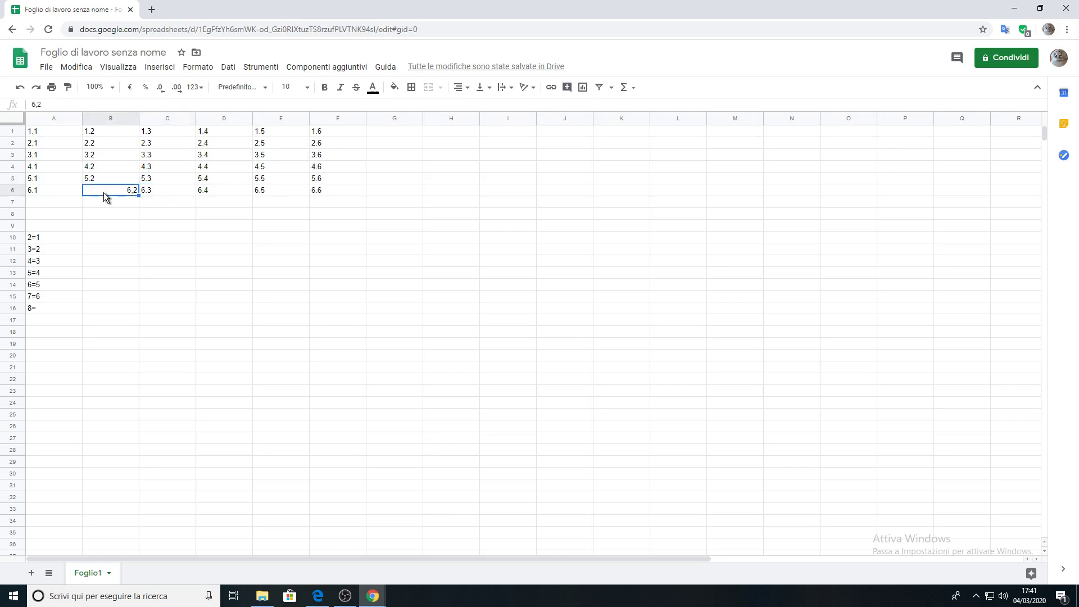
{"action": "left_click", "coordinate": [49, 309]}
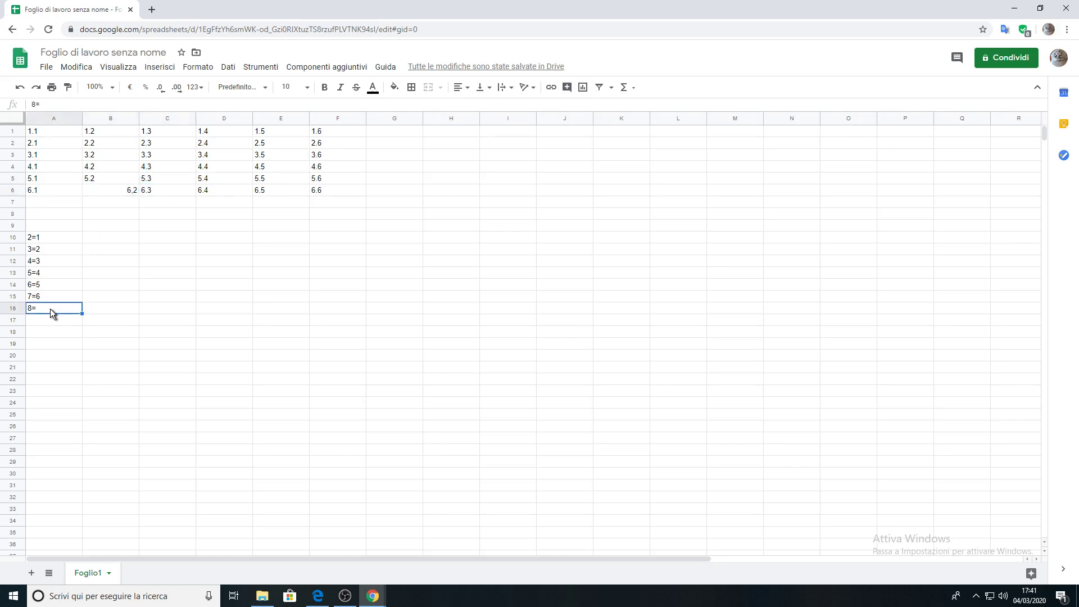
{"action": "double_click", "coordinate": [51, 308]}
{"action": "type", "text": "5"}
{"action": "key", "text": "Return"}
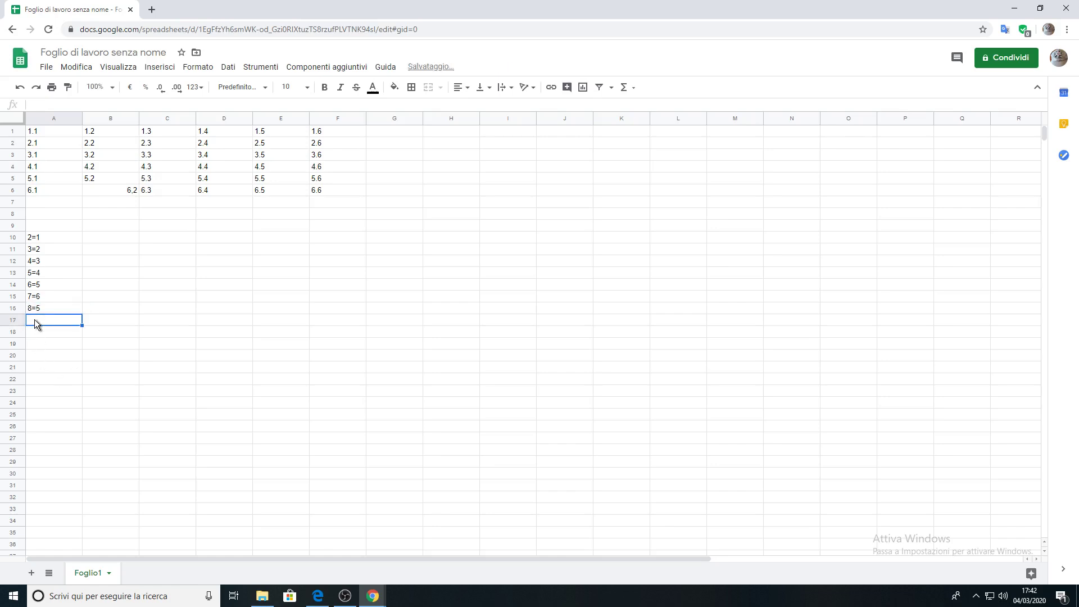
Step: Enter 9=4 in cell A17, stepping through the grid cells from 3.6 to 6.3 to count the combinations
{"action": "double_click", "coordinate": [35, 319]}
{"action": "type", "text": "9"}
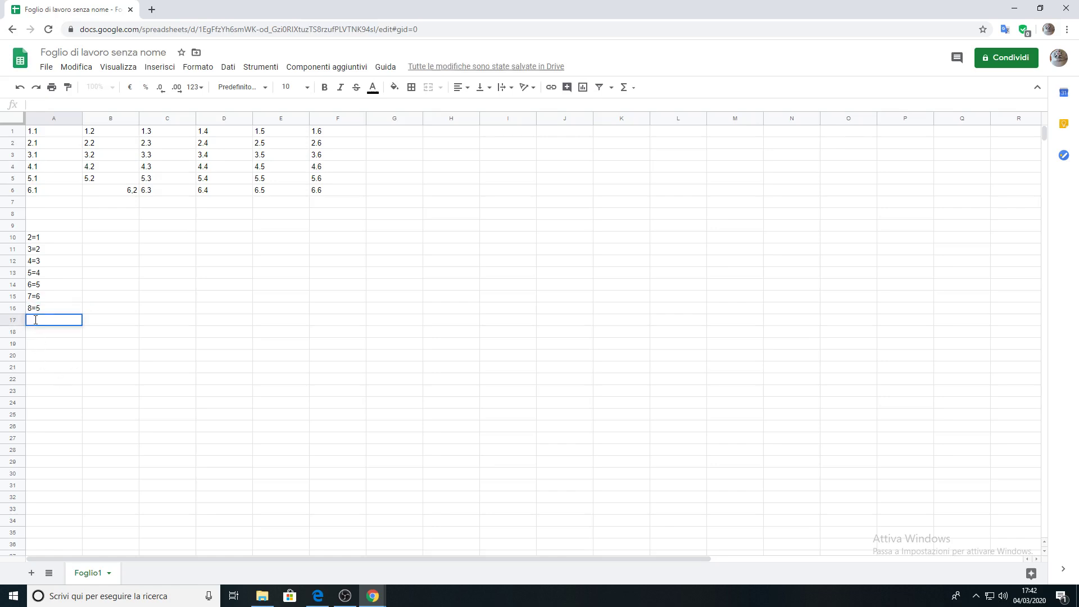
{"action": "type", "text": "="}
{"action": "left_click", "coordinate": [319, 154]}
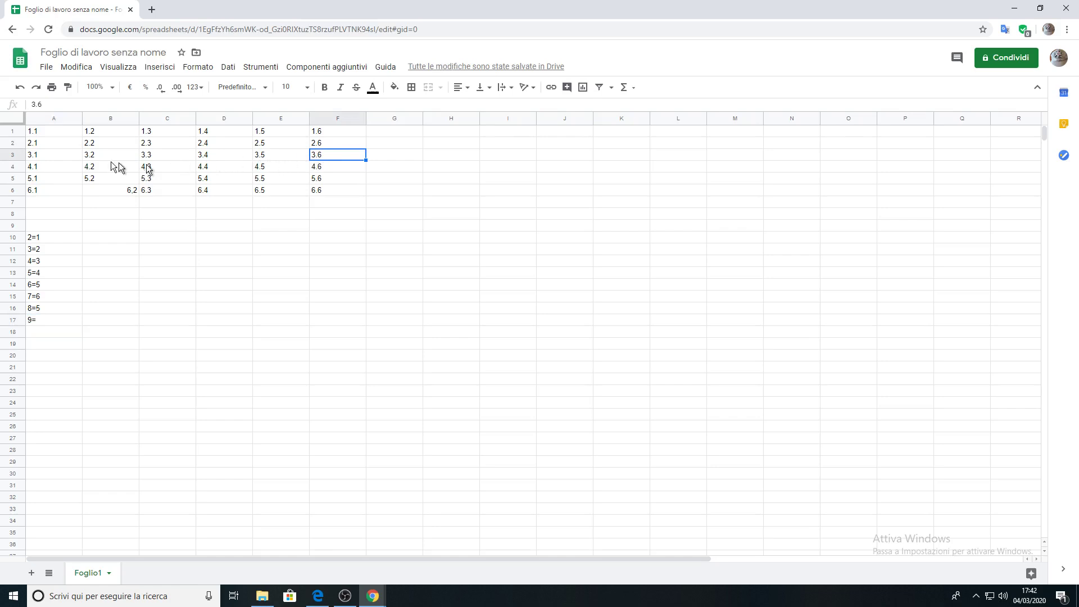
{"action": "left_click", "coordinate": [262, 169]}
{"action": "left_click", "coordinate": [330, 169]}
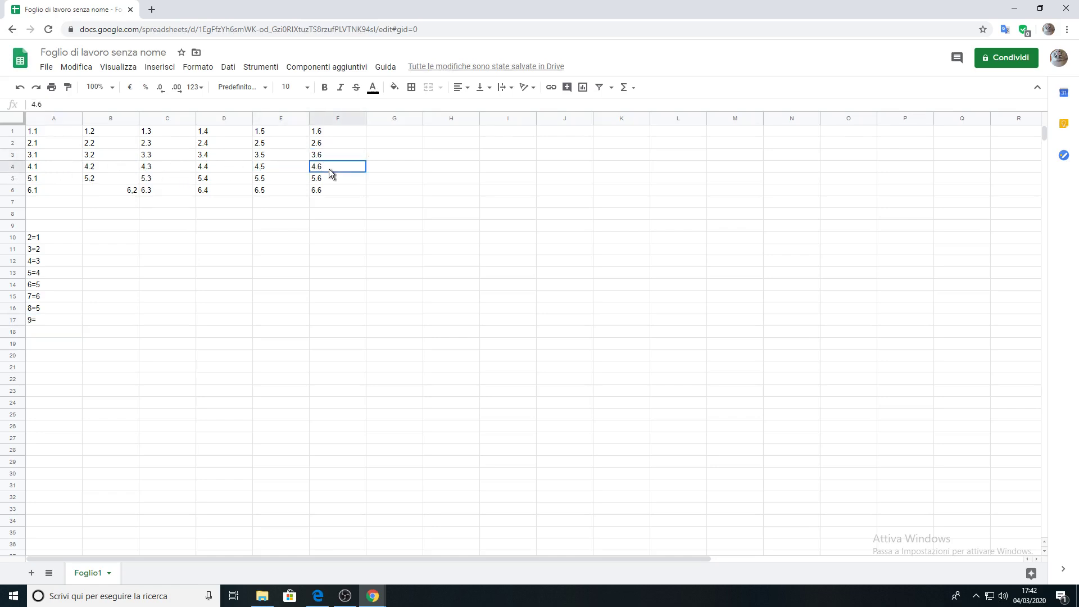
{"action": "left_click", "coordinate": [204, 181]}
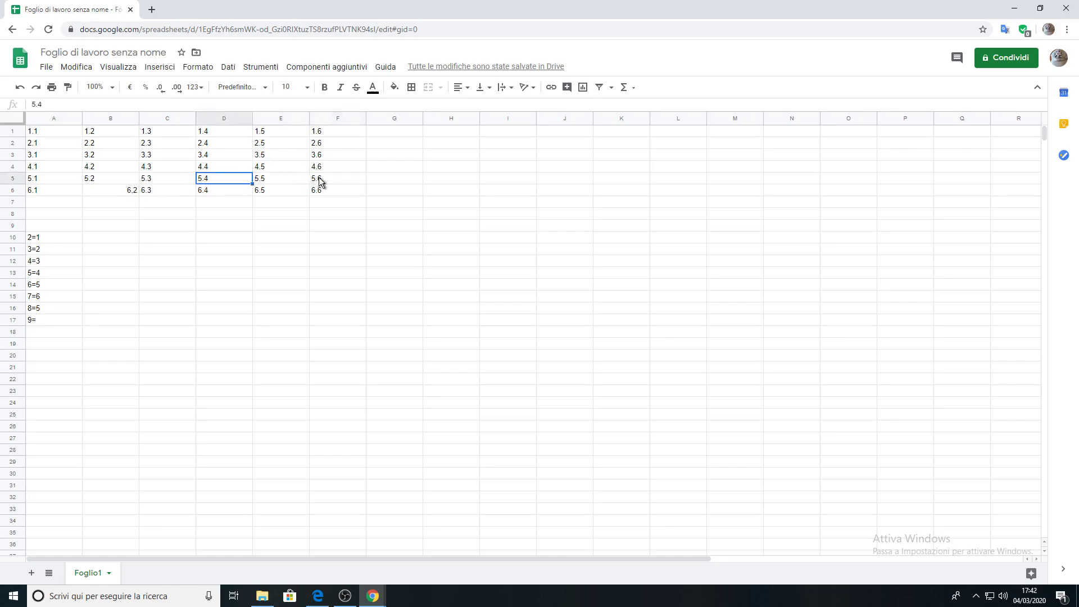
{"action": "left_click", "coordinate": [153, 191]}
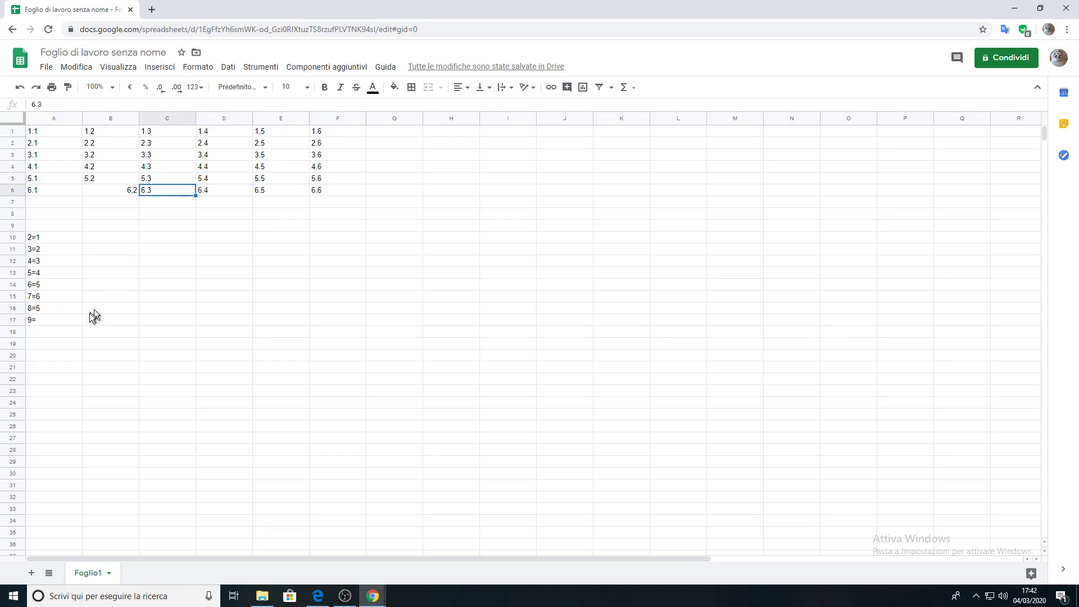
{"action": "left_click", "coordinate": [38, 322]}
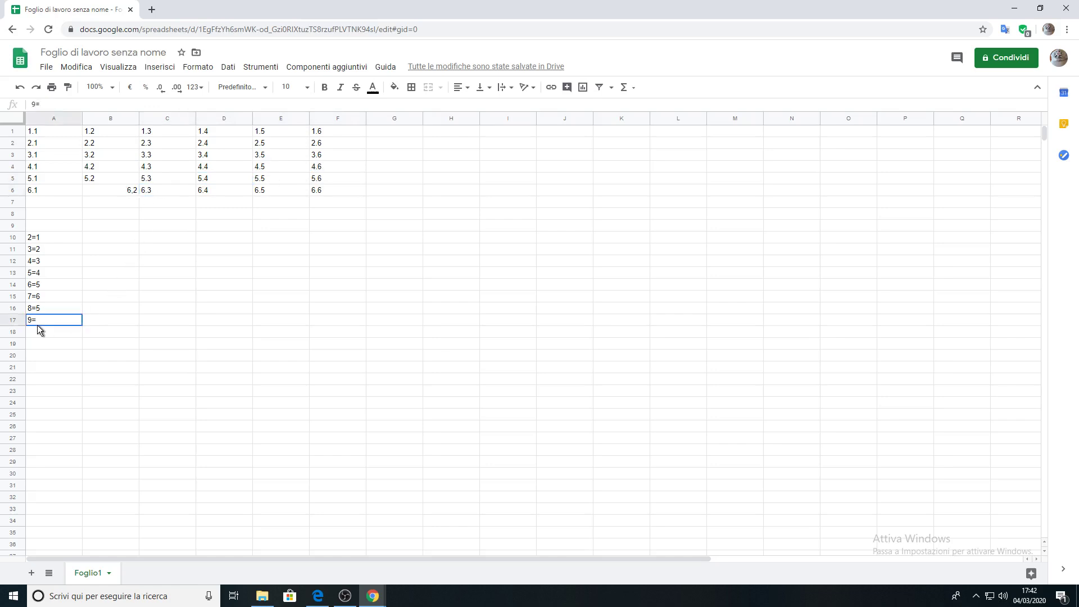
{"action": "double_click", "coordinate": [35, 317]}
{"action": "type", "text": "4"}
{"action": "key", "text": "Return"}
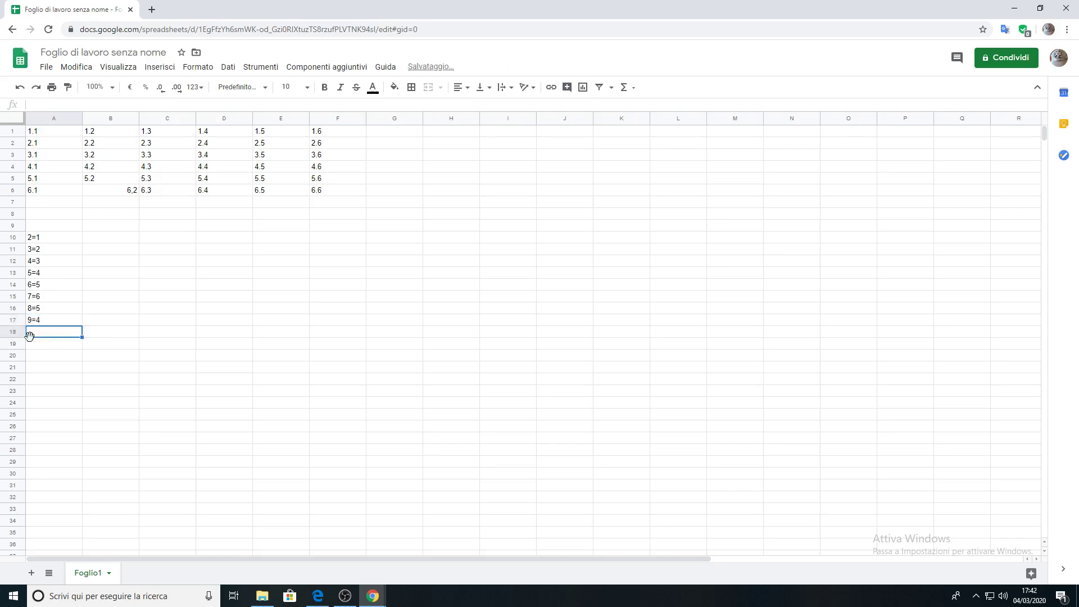
Step: Enter 10=3 in cell A18, stepping through the grid cells from 4.6 to 6.4 to count the combinations
{"action": "double_click", "coordinate": [34, 333]}
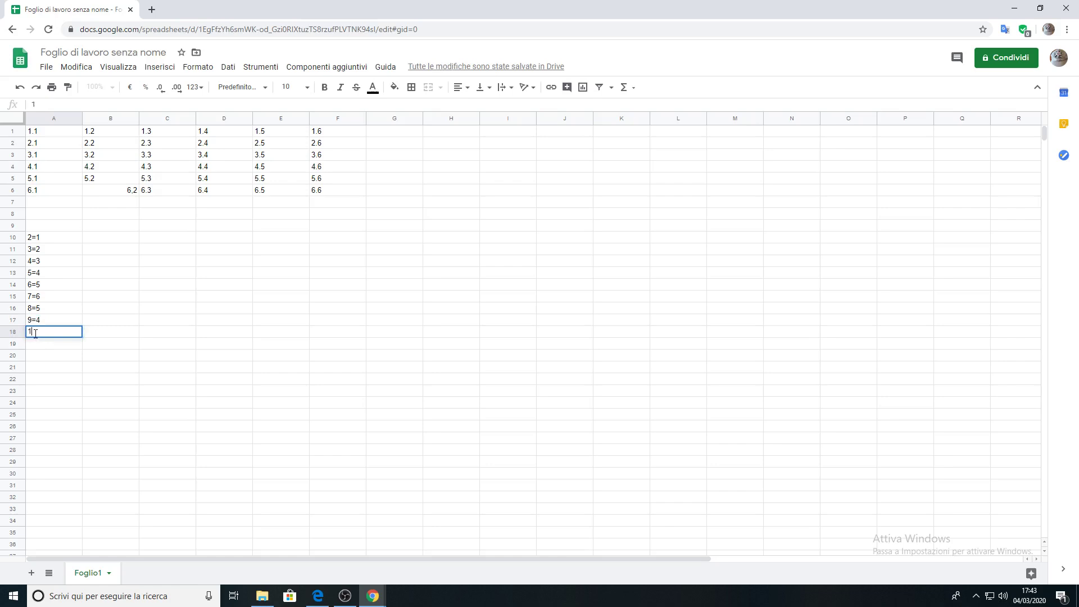
{"action": "type", "text": "19"}
{"action": "key", "text": "BackSpace"}
{"action": "type", "text": "0="}
{"action": "left_click", "coordinate": [313, 169]}
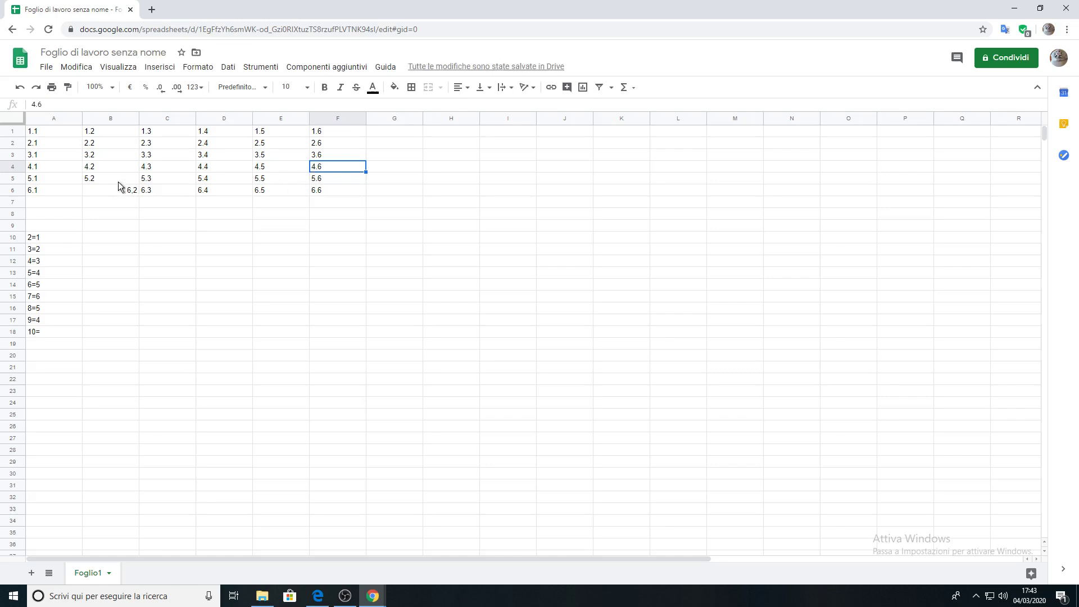
{"action": "left_click", "coordinate": [261, 181]}
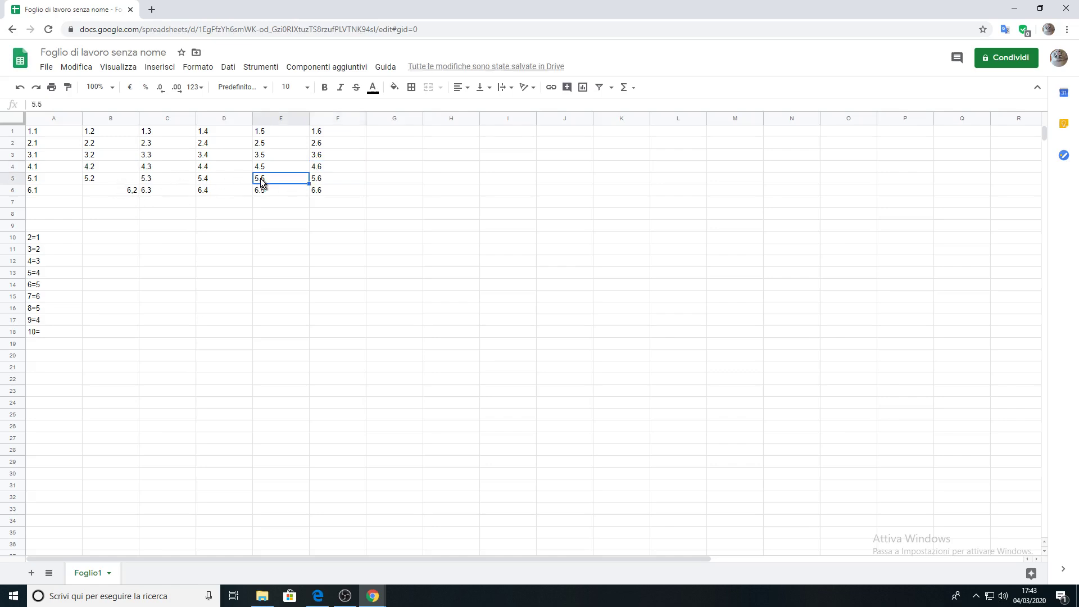
{"action": "left_click", "coordinate": [214, 194]}
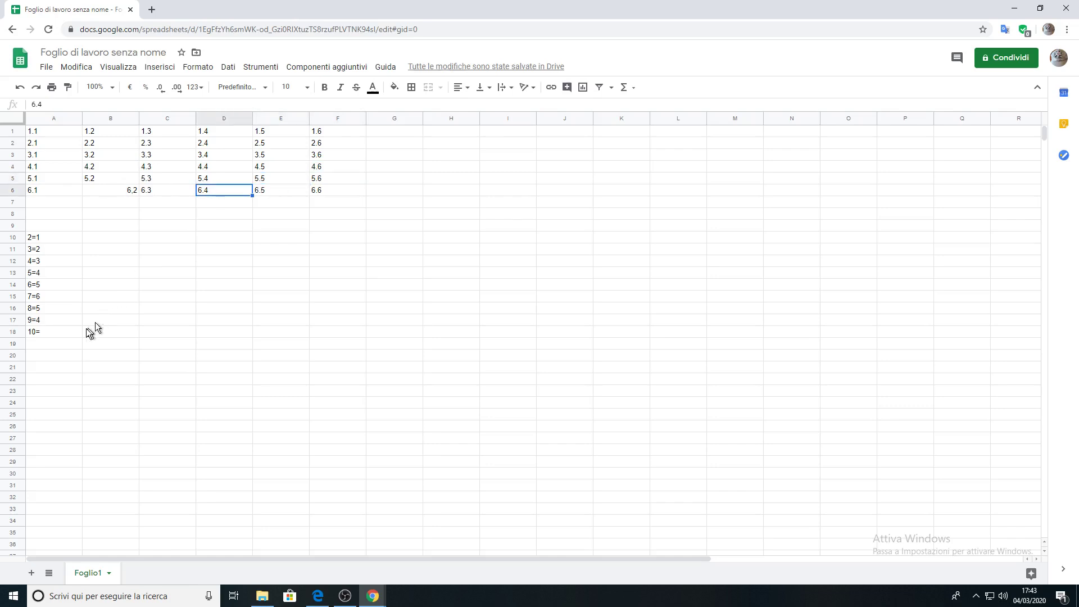
{"action": "left_click", "coordinate": [54, 332]}
{"action": "double_click", "coordinate": [49, 331]}
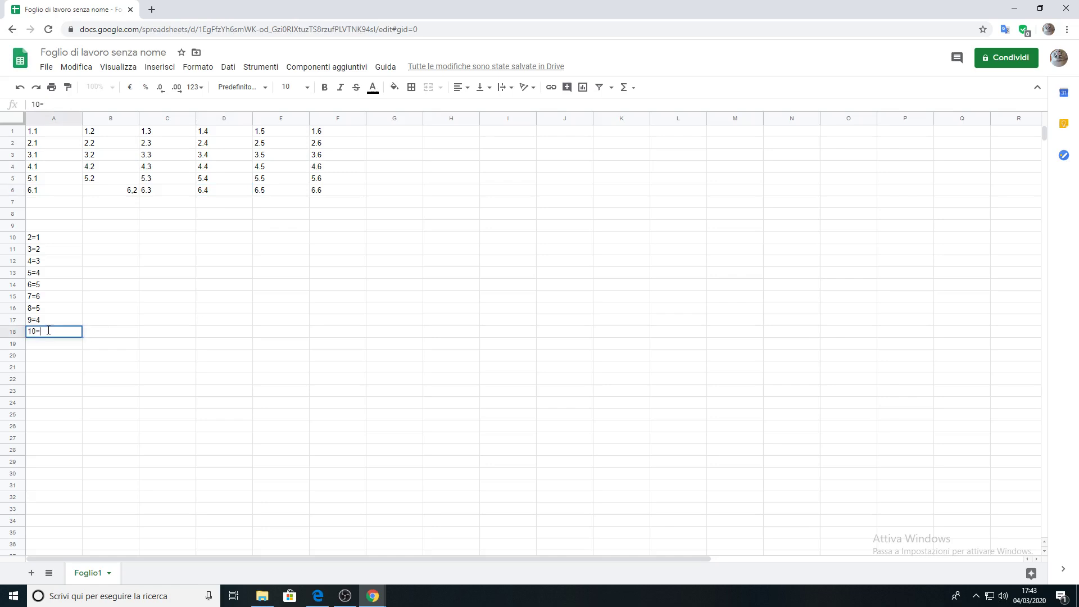
{"action": "type", "text": "3"}
Step: Enter 11=2 in cell A19, selecting grid cells 5.6 and 6.5 to count the combinations
{"action": "left_click", "coordinate": [49, 346]}
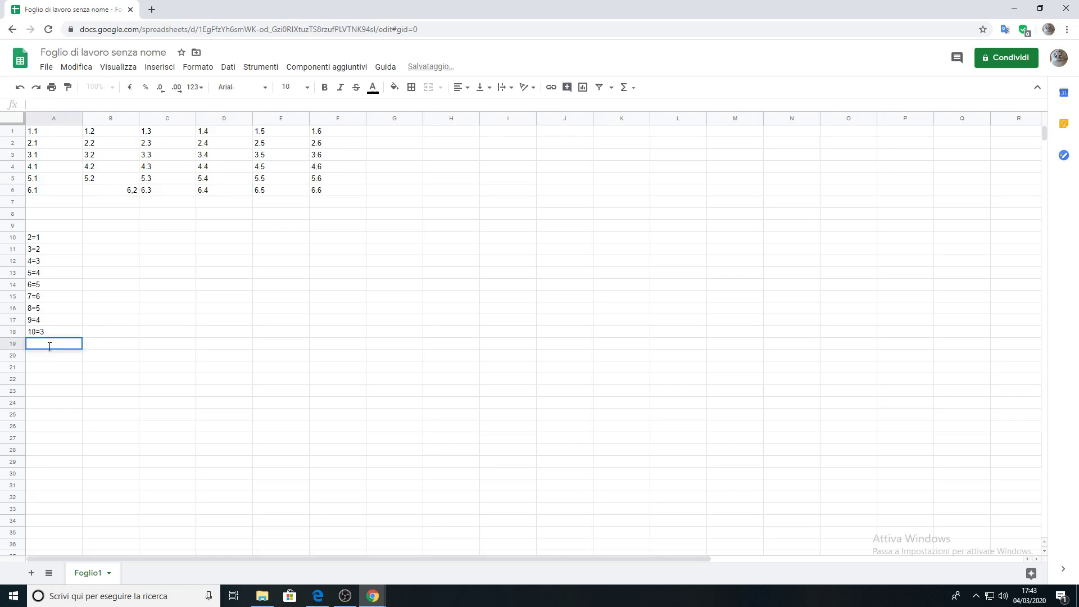
{"action": "type", "text": "1"}
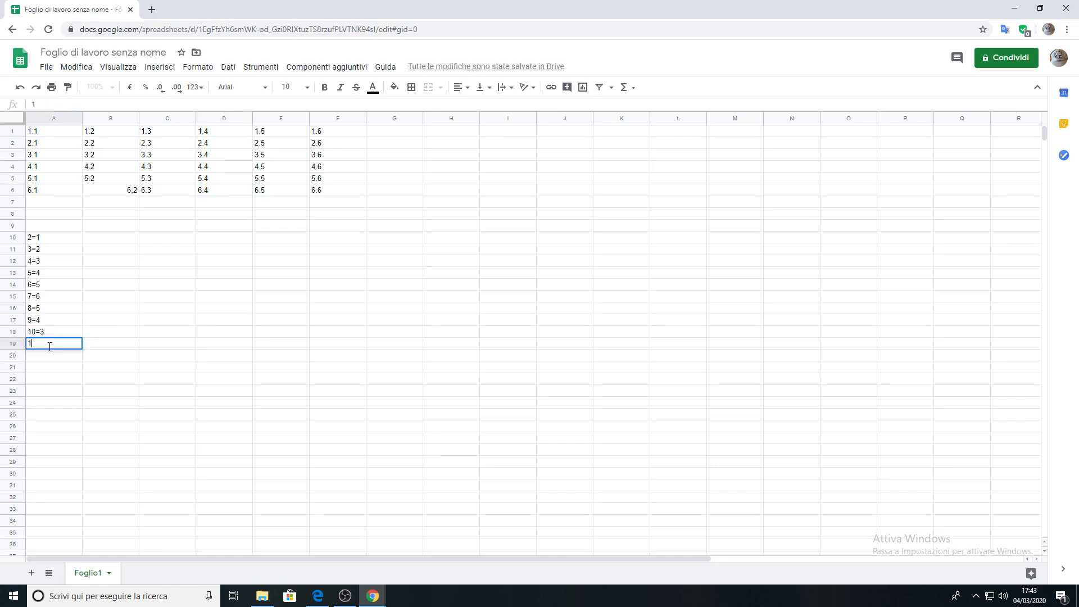
{"action": "type", "text": "1="}
{"action": "left_click", "coordinate": [326, 179]}
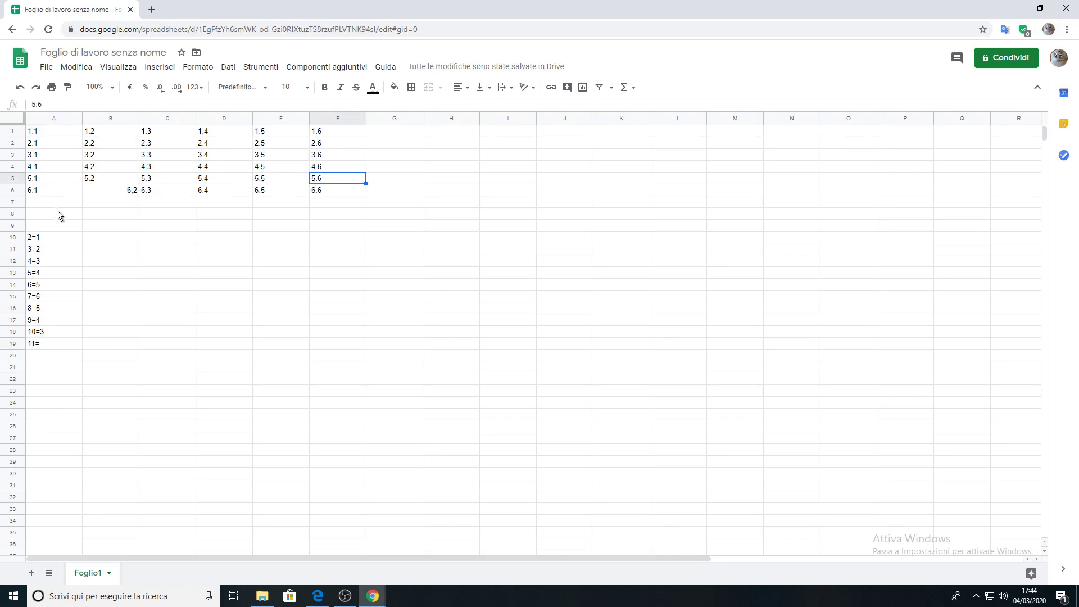
{"action": "left_click", "coordinate": [259, 190]}
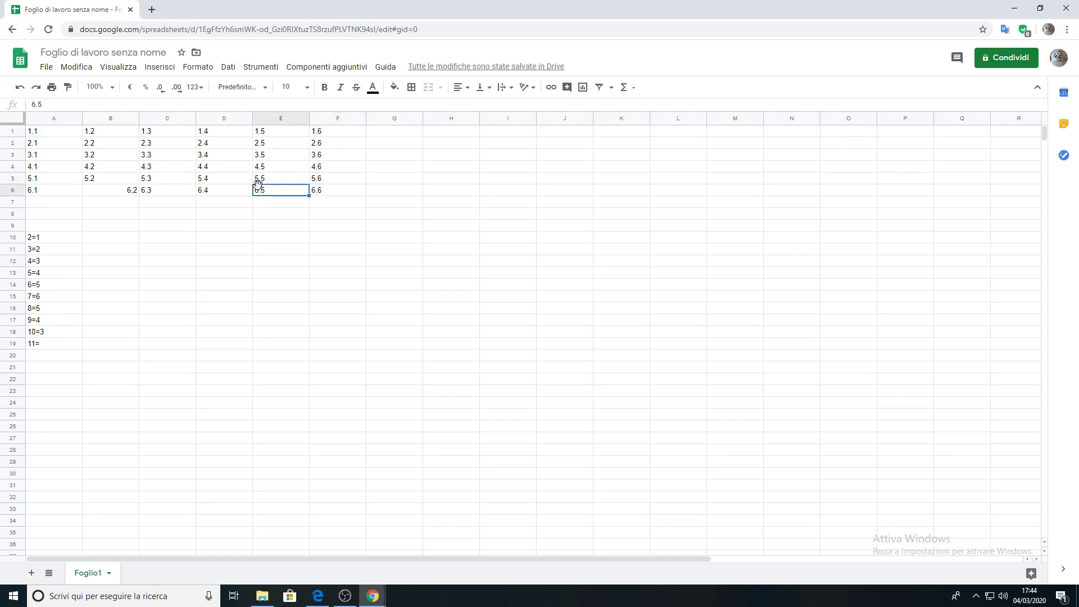
{"action": "double_click", "coordinate": [49, 343]}
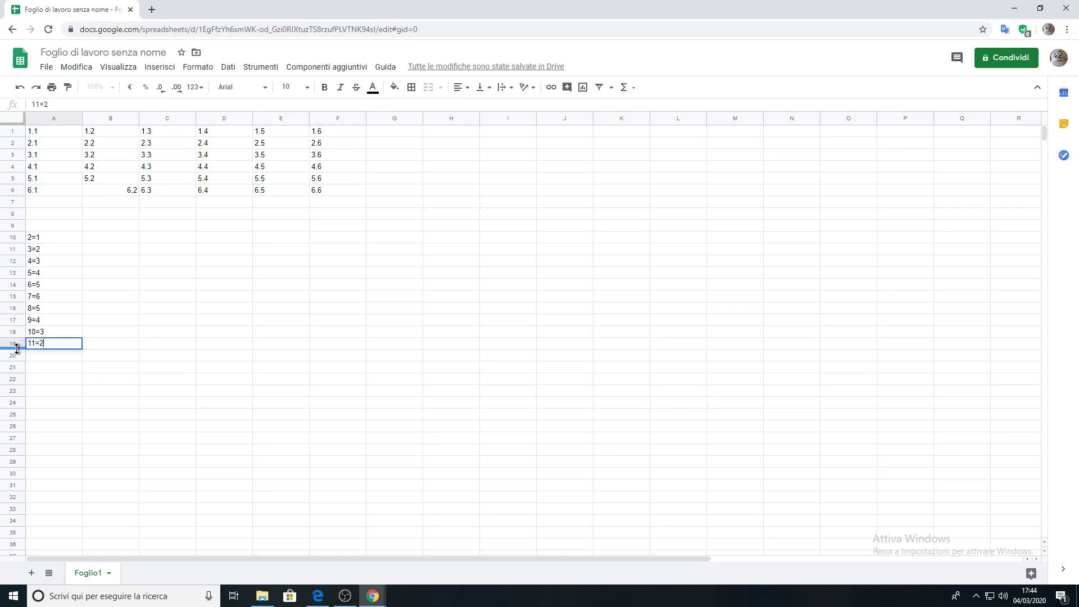
Step: Enter 12=1 in cell A20 to complete the list of digit sums
{"action": "double_click", "coordinate": [31, 355]}
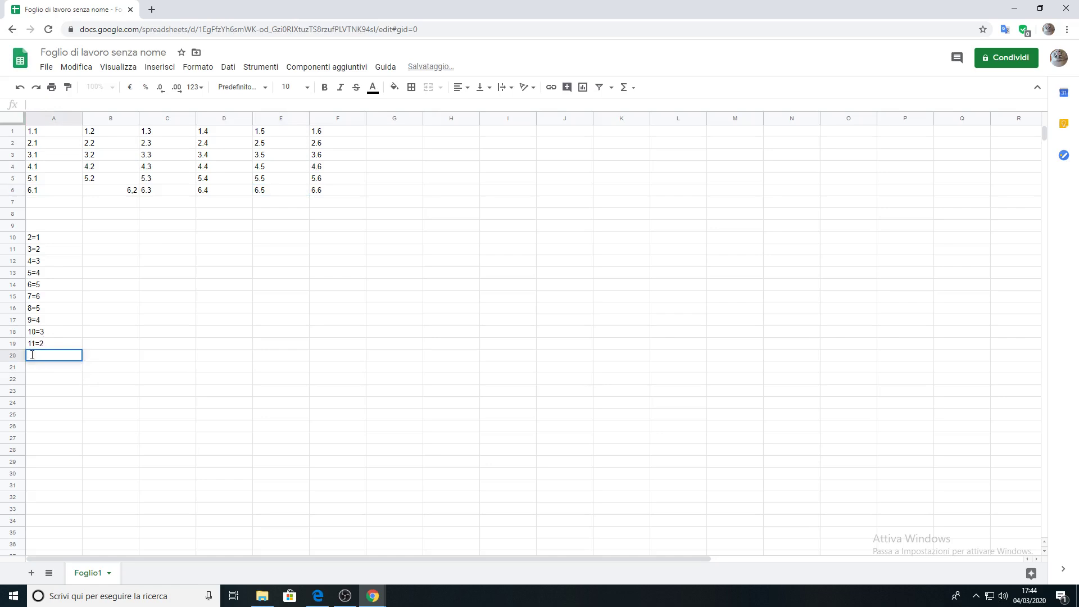
{"action": "type", "text": "12="}
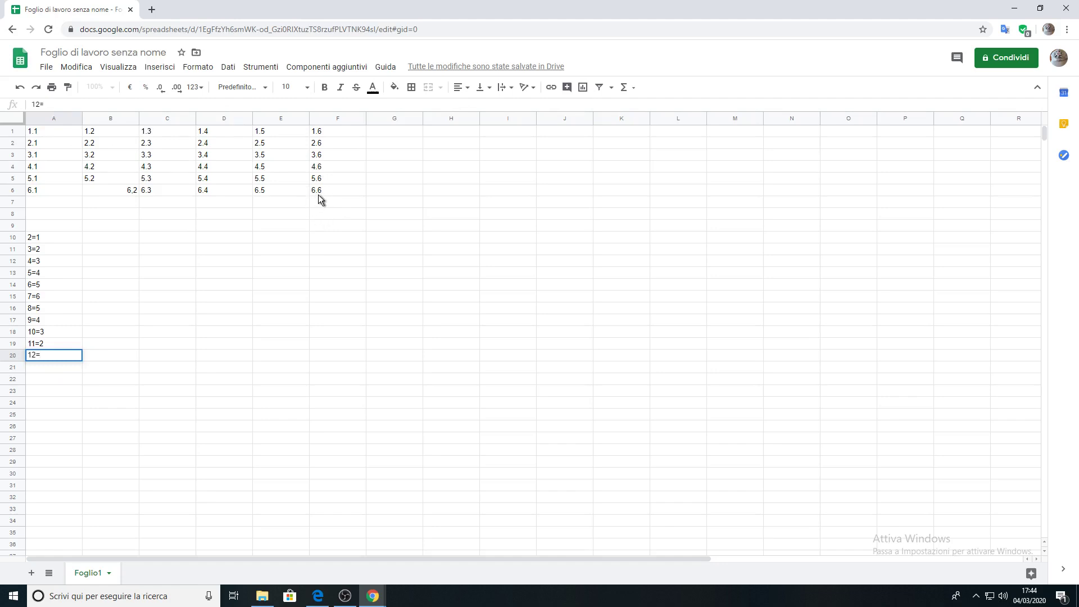
{"action": "double_click", "coordinate": [42, 354]}
Step: Write 100/36 in cell B10, beside the 2=1 entry
{"action": "double_click", "coordinate": [125, 241]}
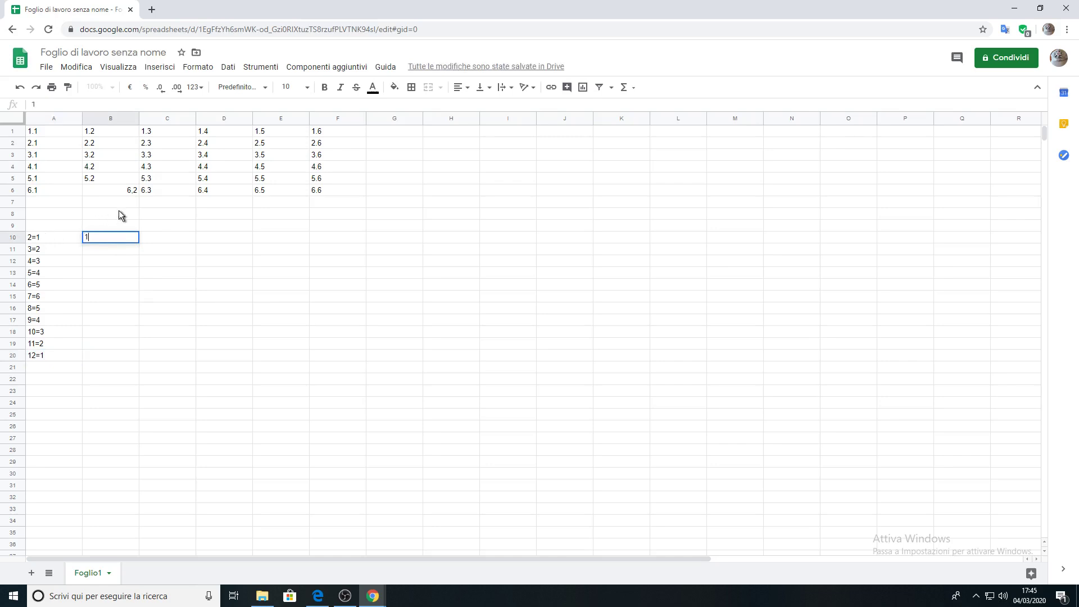
{"action": "type", "text": "100/3"}
{"action": "type", "text": "6"}
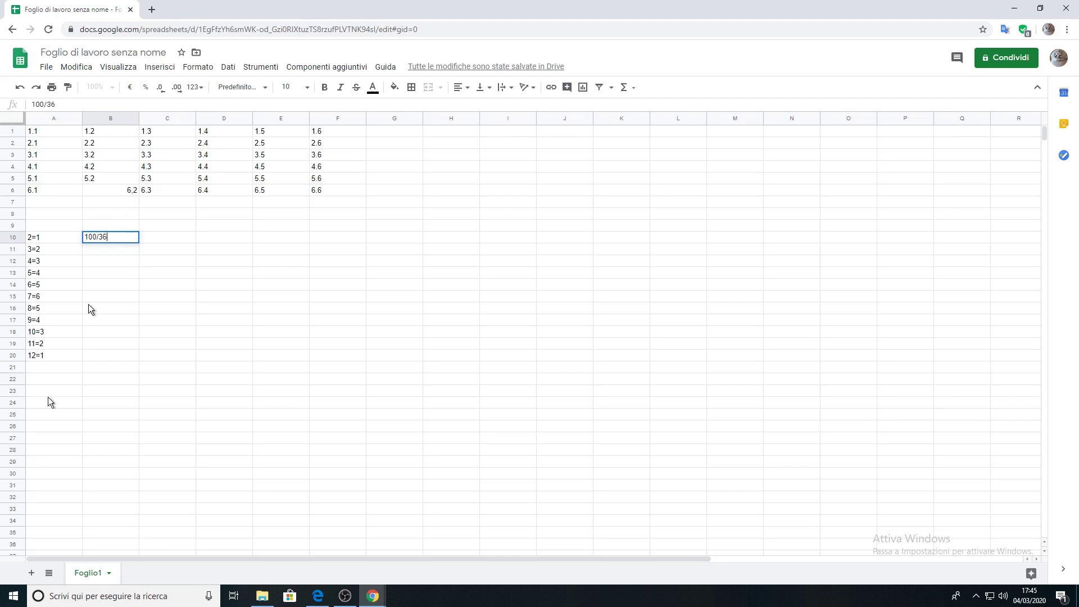
Step: Open the Windows Calculator, divide 100 by 36, and minimize it to return to the spreadsheet
{"action": "left_click", "coordinate": [83, 595]}
{"action": "type", "text": "c"}
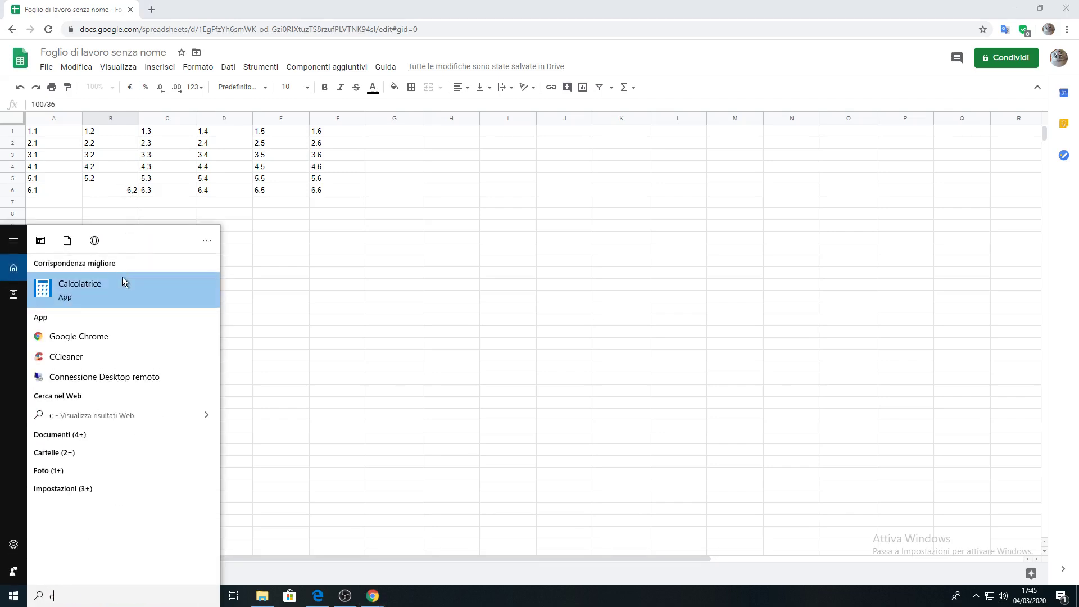
{"action": "left_click", "coordinate": [103, 287]}
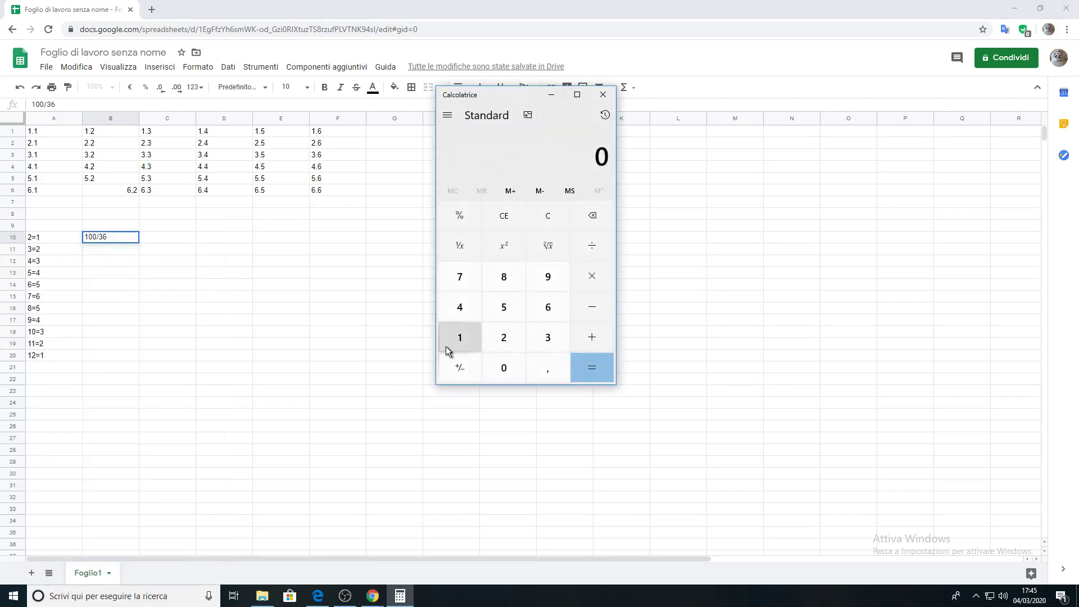
{"action": "left_click", "coordinate": [446, 345]}
{"action": "left_click", "coordinate": [505, 372]}
{"action": "left_click", "coordinate": [504, 371]}
{"action": "left_click", "coordinate": [601, 254]}
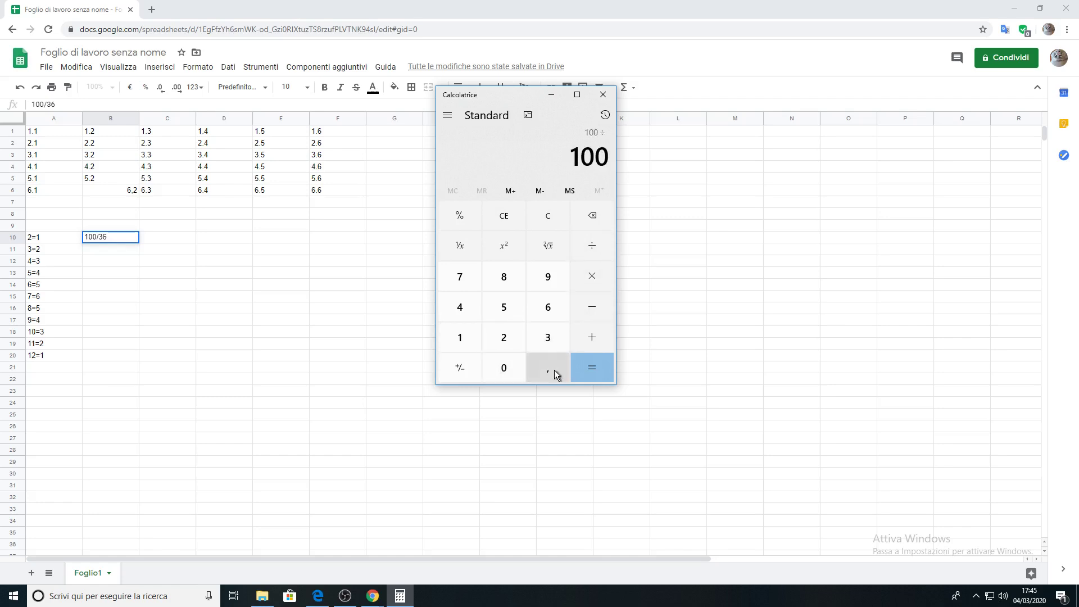
{"action": "left_click", "coordinate": [553, 347]}
{"action": "left_click", "coordinate": [550, 312]}
{"action": "left_click", "coordinate": [585, 356]}
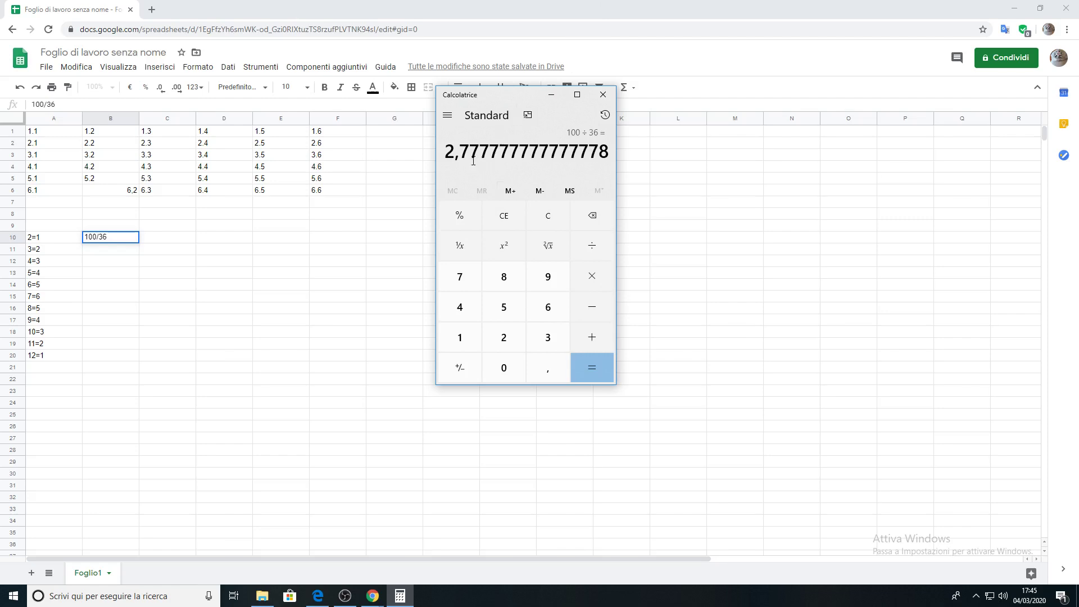
{"action": "left_click", "coordinate": [551, 95]}
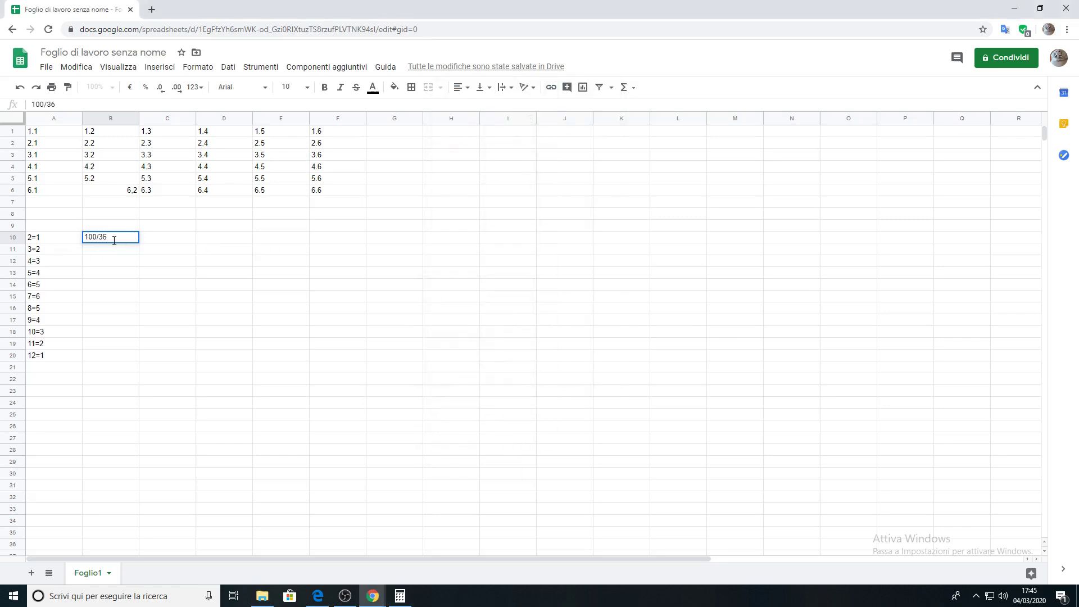
Step: Complete the entry in cell B10 so that it reads 100/36=2.78%
{"action": "type", "text": "=2.78"}
{"action": "left_click", "coordinate": [155, 230]}
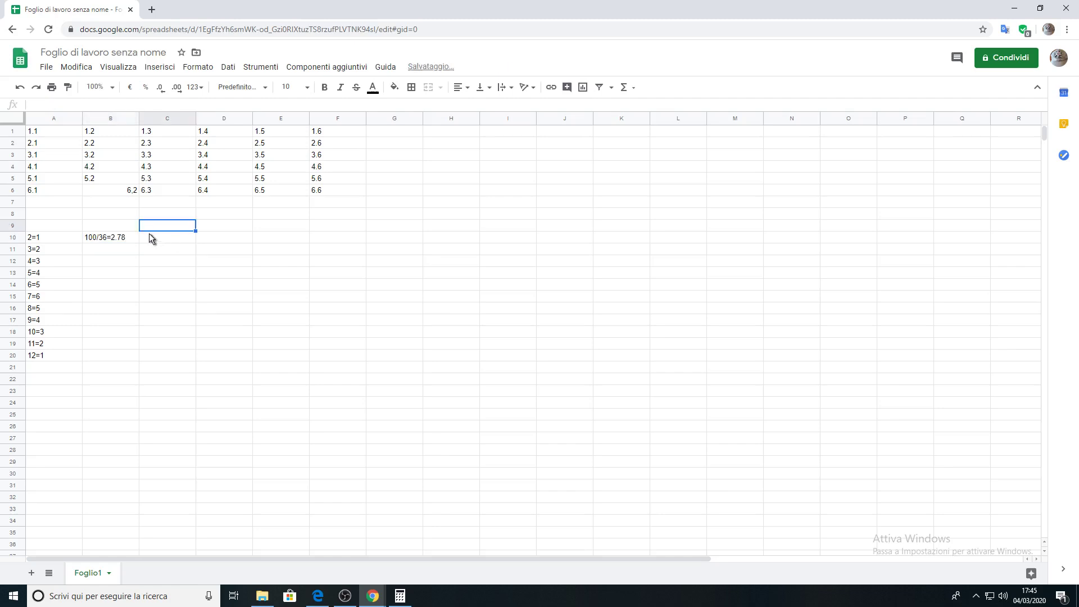
{"action": "left_click", "coordinate": [130, 237]}
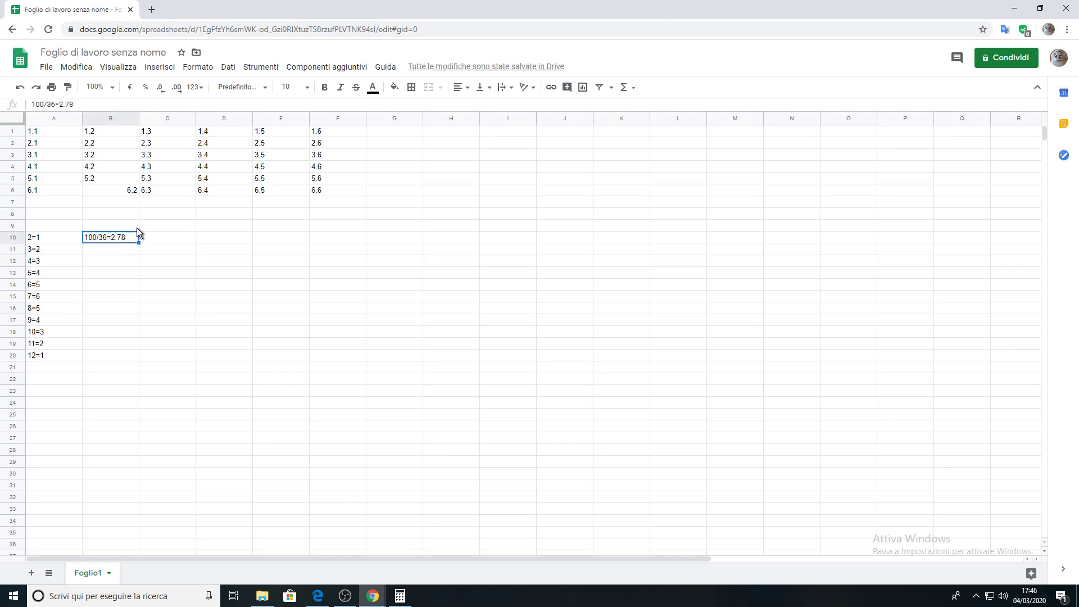
{"action": "double_click", "coordinate": [133, 239]}
{"action": "type", "text": "%"}
Step: Start the percentage table with the sum 2 in cell C10 and 2.78% in cell D10
{"action": "double_click", "coordinate": [177, 237]}
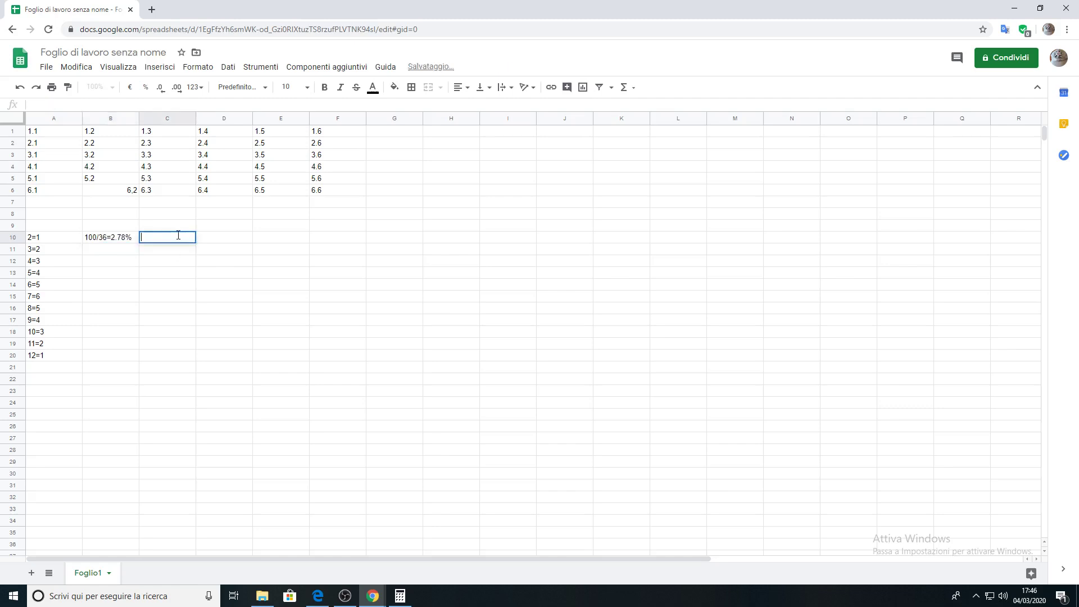
{"action": "type", "text": "2"}
{"action": "left_click", "coordinate": [215, 238]}
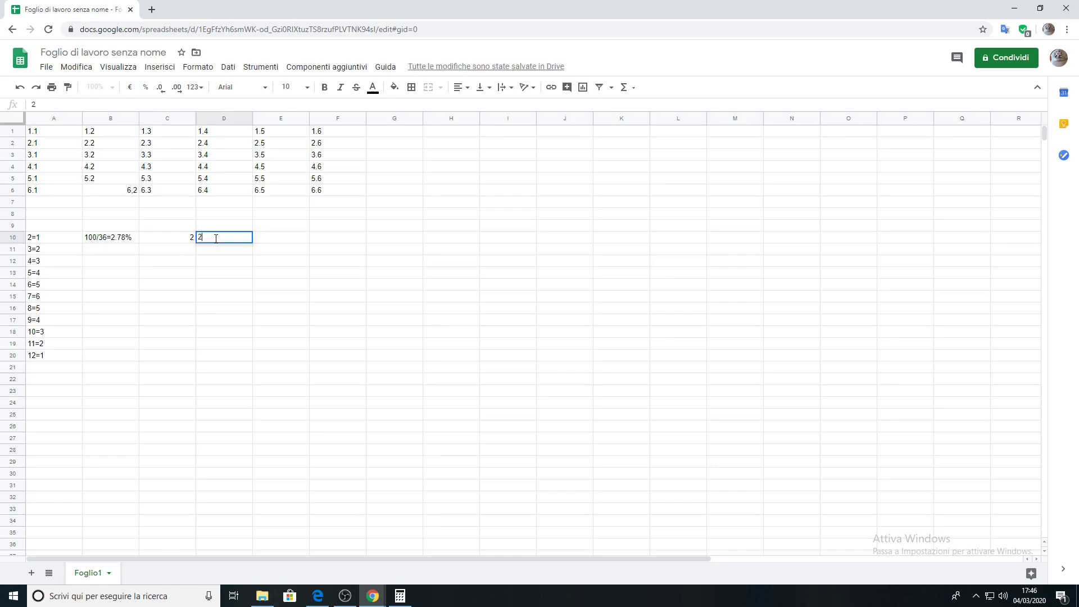
{"action": "type", "text": "2.78%"}
Step: Add the second table row with 5.56% in cell D11 and the sum 3 in cell C11
{"action": "left_click", "coordinate": [212, 250]}
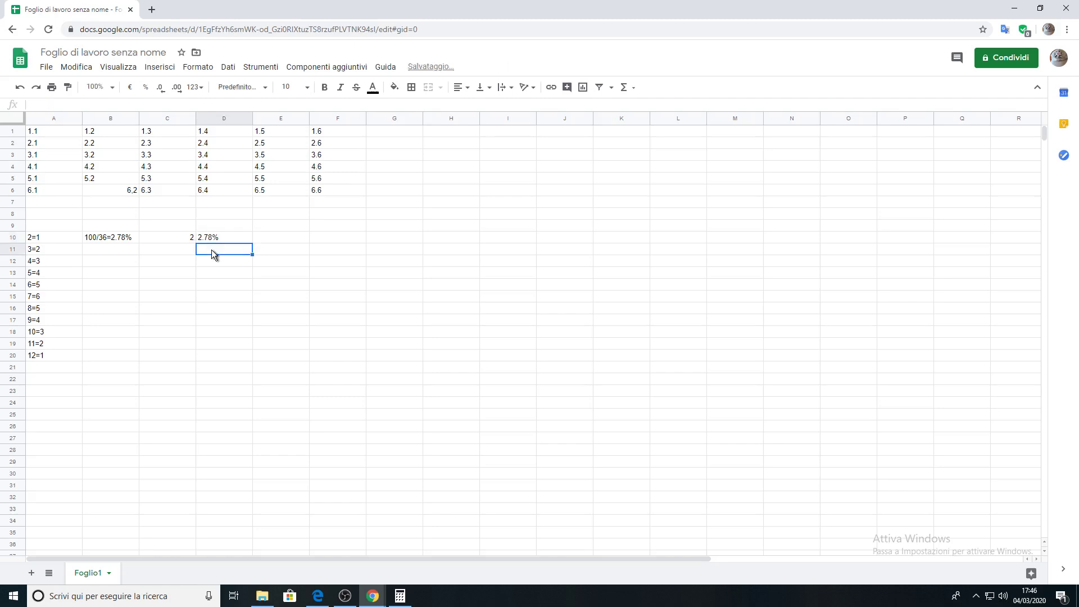
{"action": "double_click", "coordinate": [213, 250]}
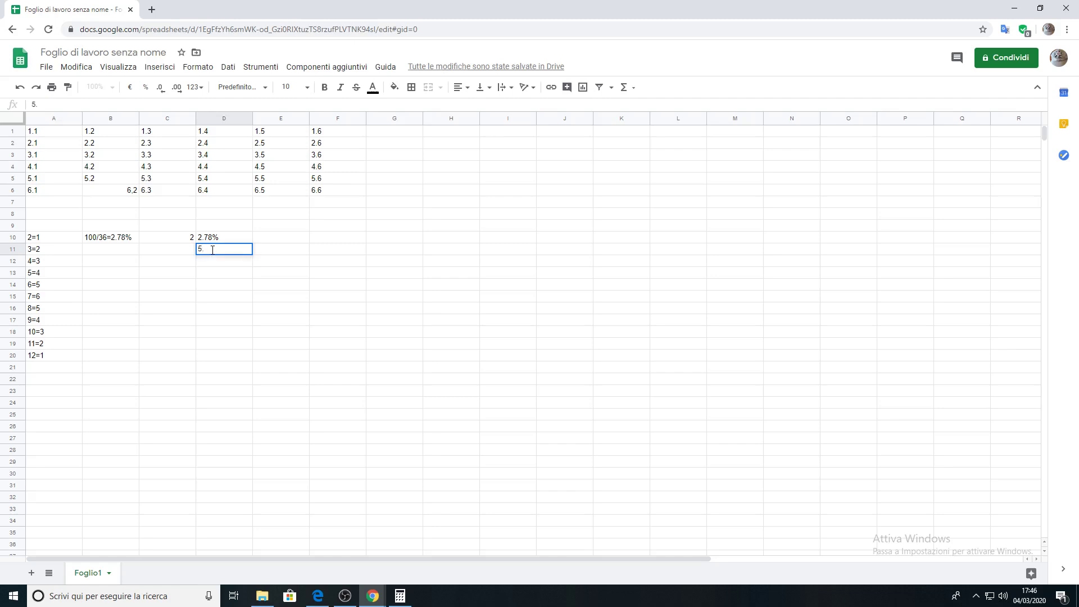
{"action": "type", "text": "5.56%"}
{"action": "double_click", "coordinate": [183, 249]}
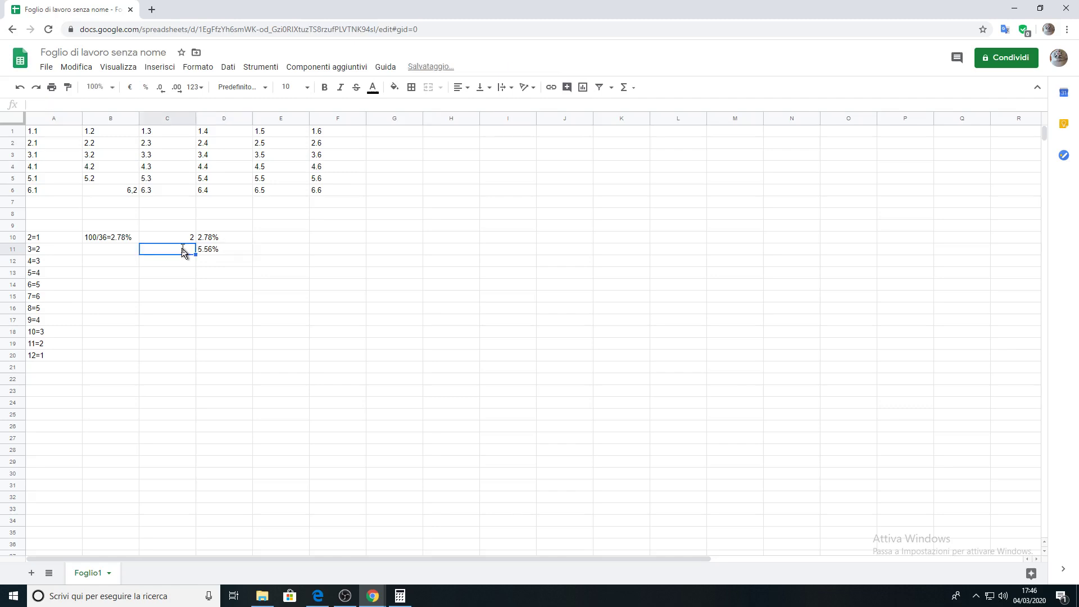
{"action": "type", "text": "3"}
Step: Continue the list of sums with 4, 5, 6 and 7 in cells C12 to C15
{"action": "double_click", "coordinate": [181, 258]}
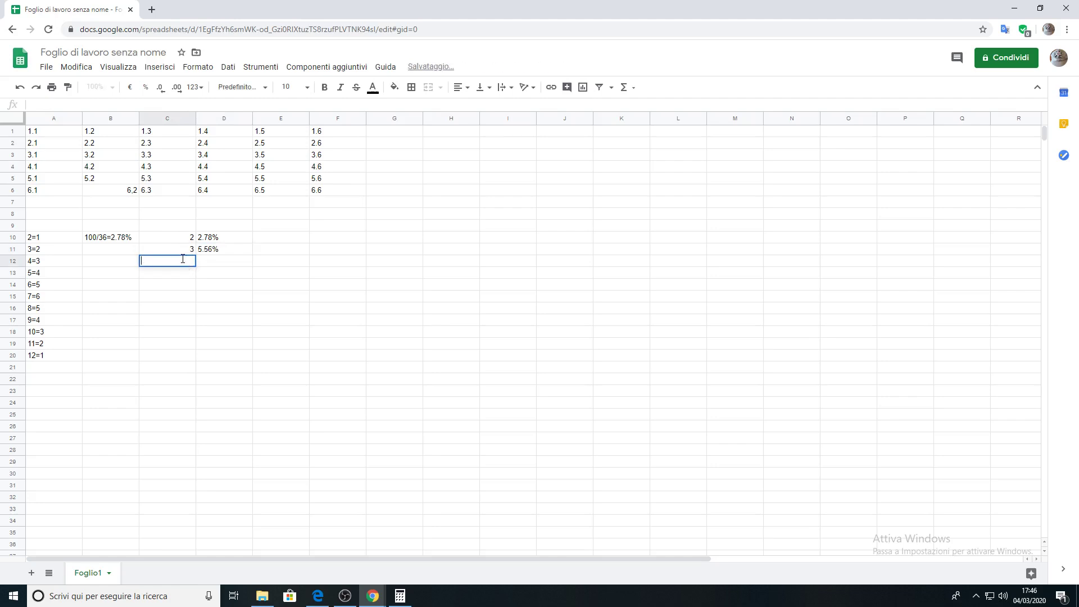
{"action": "type", "text": "4"}
{"action": "left_click", "coordinate": [177, 271]}
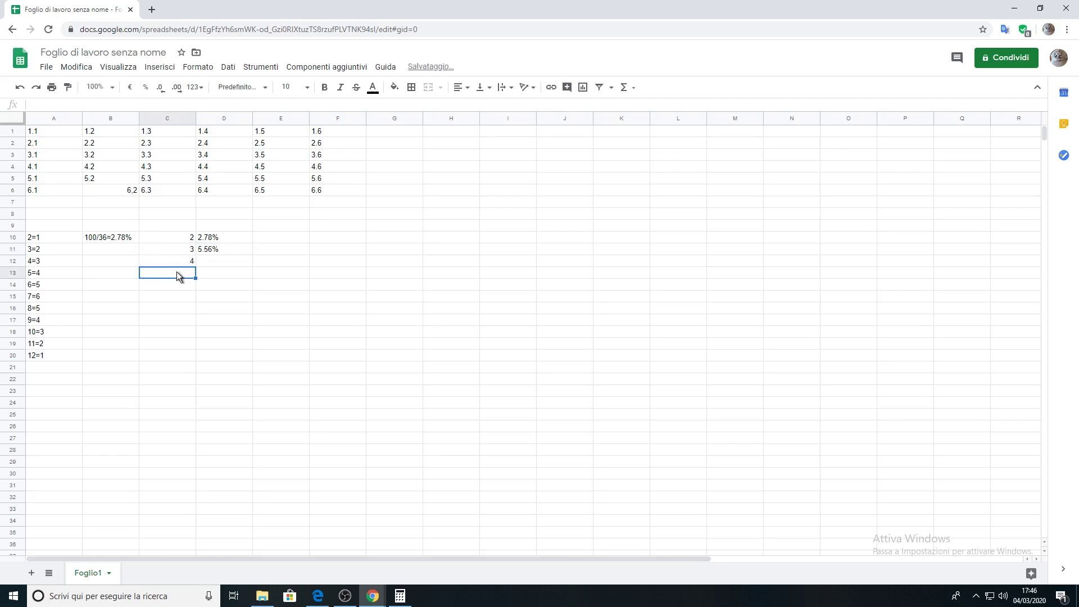
{"action": "type", "text": "5"}
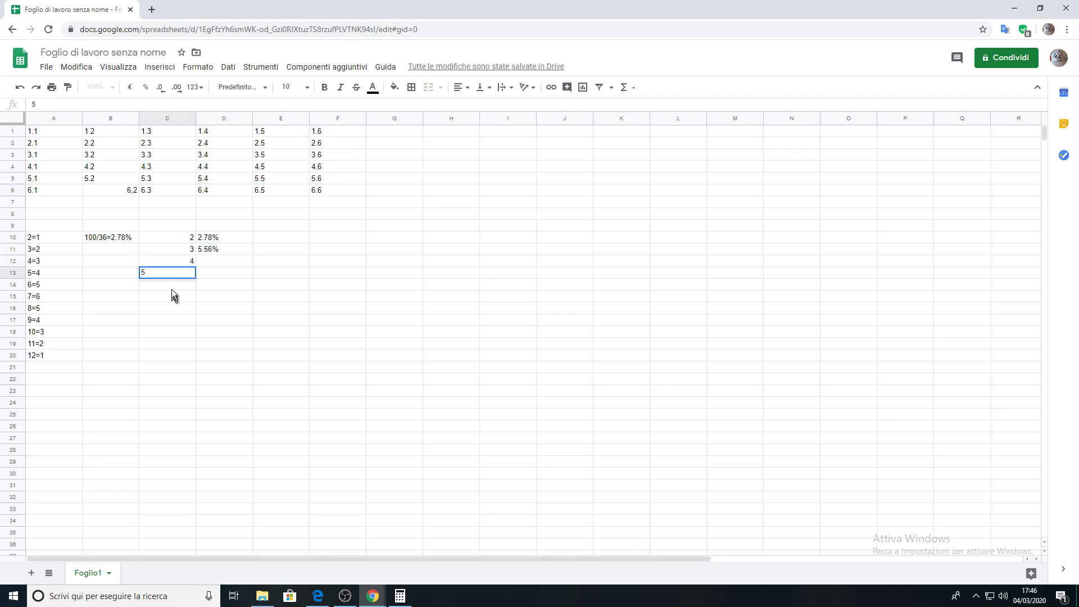
{"action": "double_click", "coordinate": [168, 288]}
{"action": "type", "text": "6"}
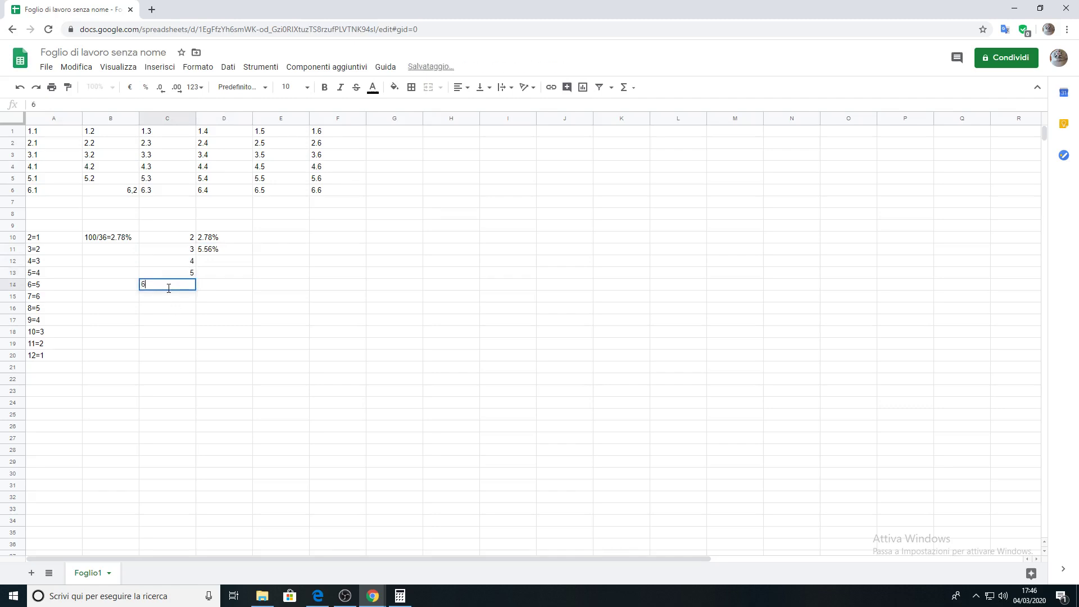
{"action": "double_click", "coordinate": [162, 298]}
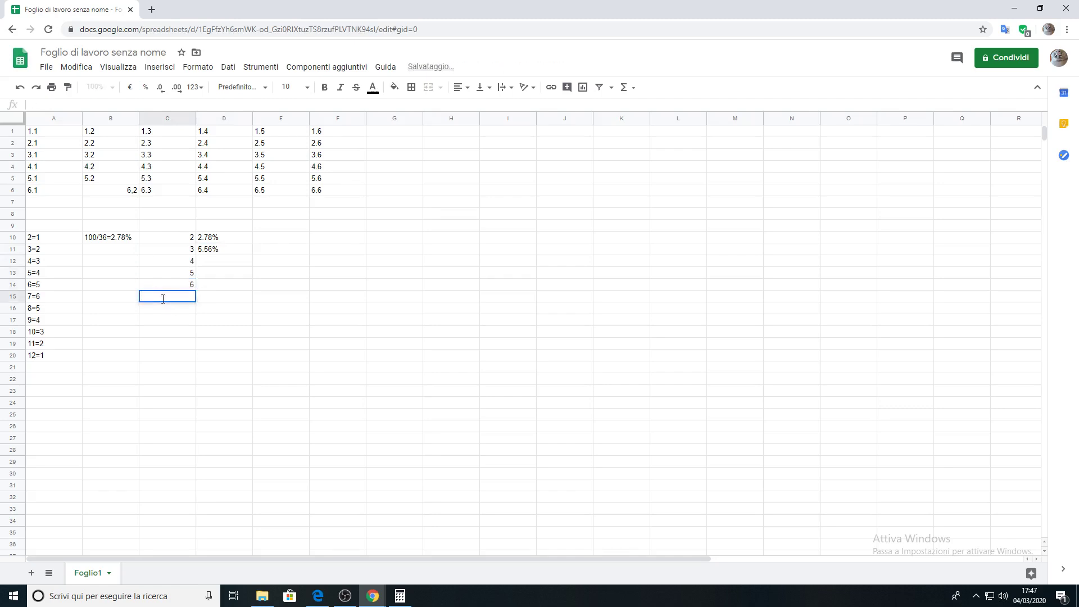
{"action": "type", "text": "7"}
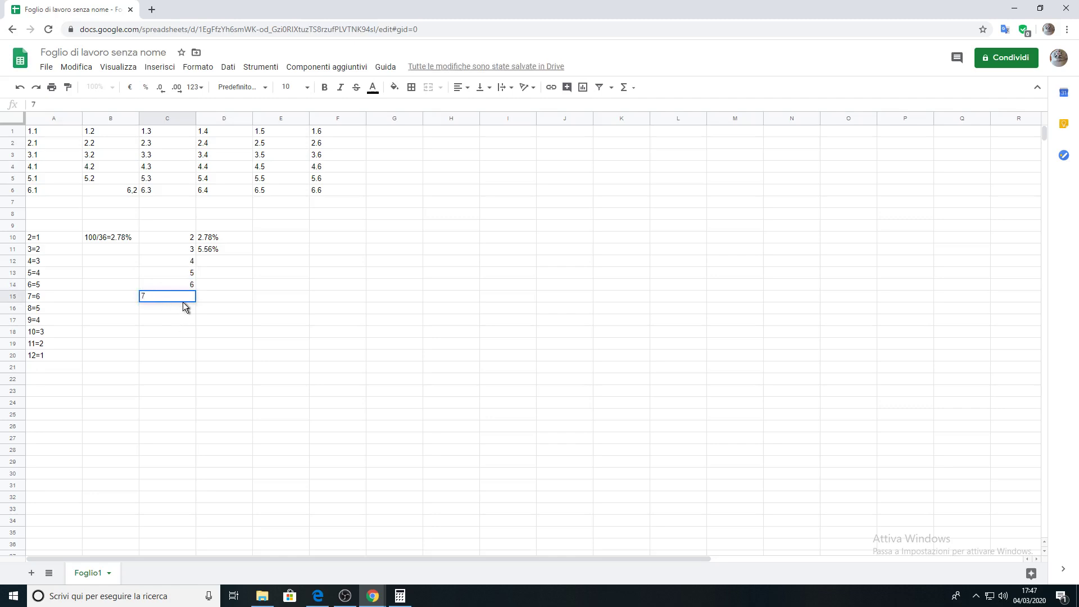
{"action": "key", "text": "Return"}
Step: Complete the list of sums with 8, 9, 10, 11 and 12 in cells C16 to C20
{"action": "double_click", "coordinate": [172, 306]}
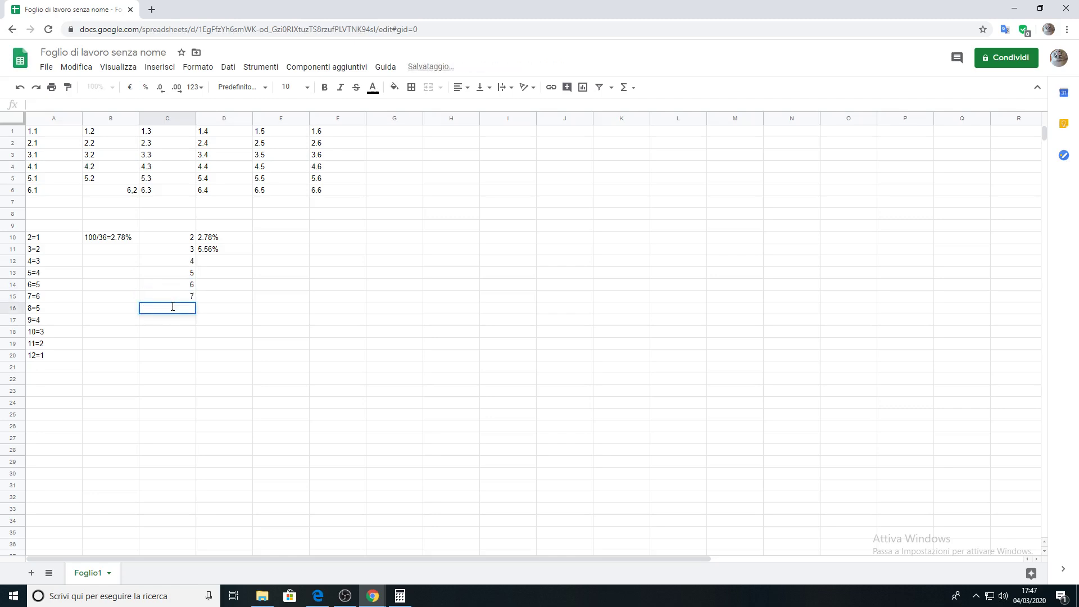
{"action": "type", "text": "8"}
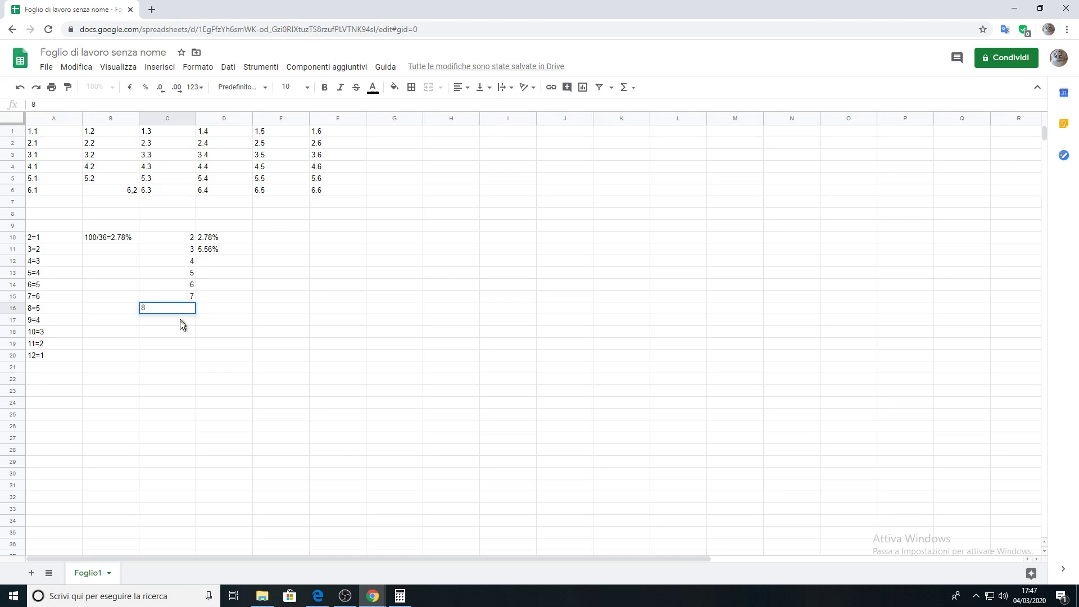
{"action": "key", "text": "Return"}
{"action": "double_click", "coordinate": [179, 319]}
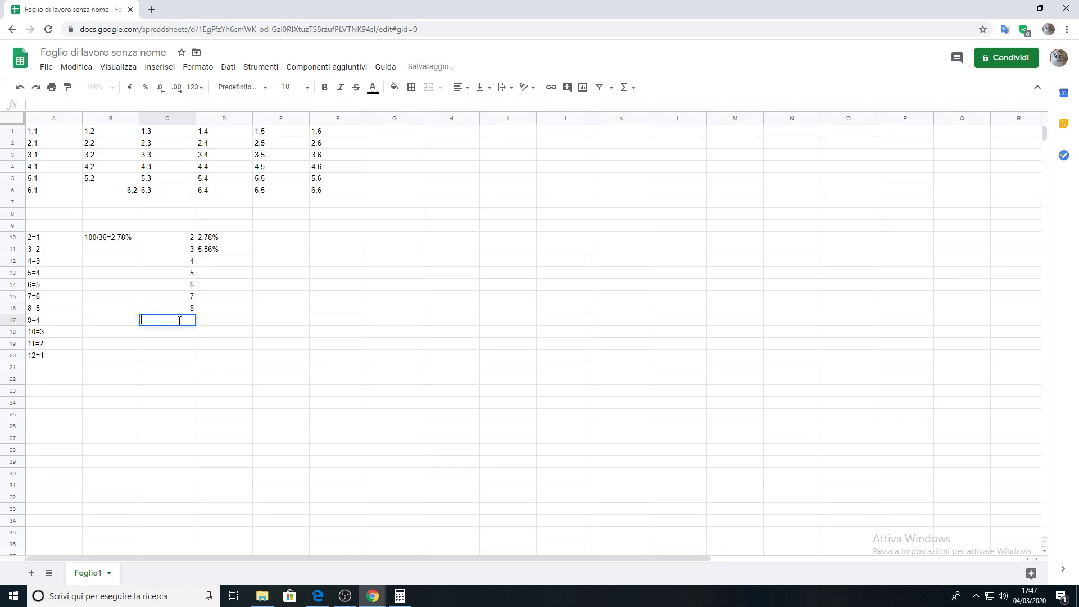
{"action": "type", "text": "9"}
{"action": "key", "text": "Return"}
{"action": "double_click", "coordinate": [174, 331]}
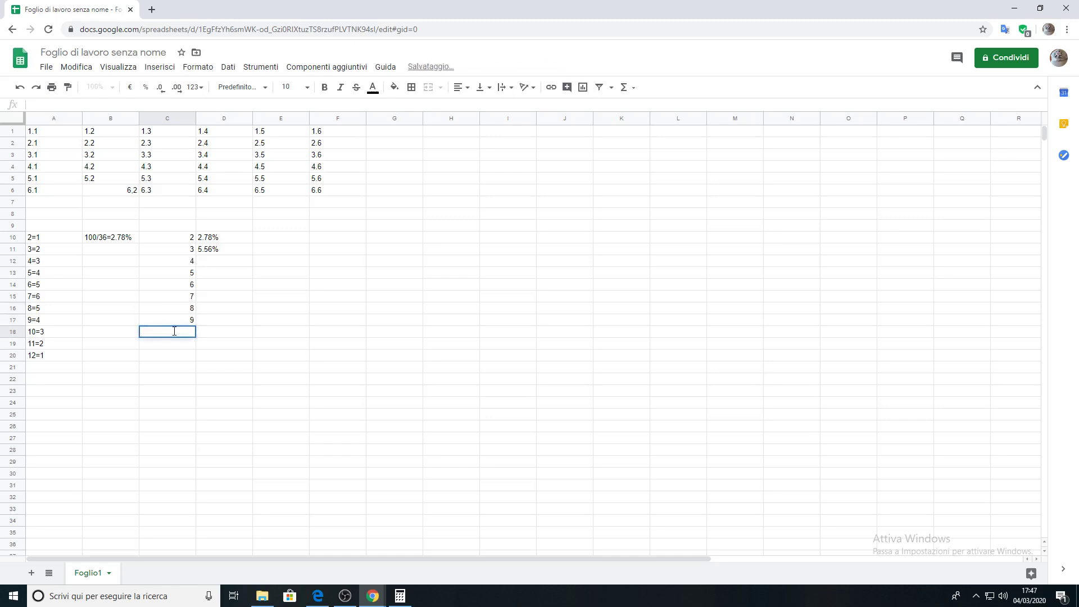
{"action": "type", "text": "10"}
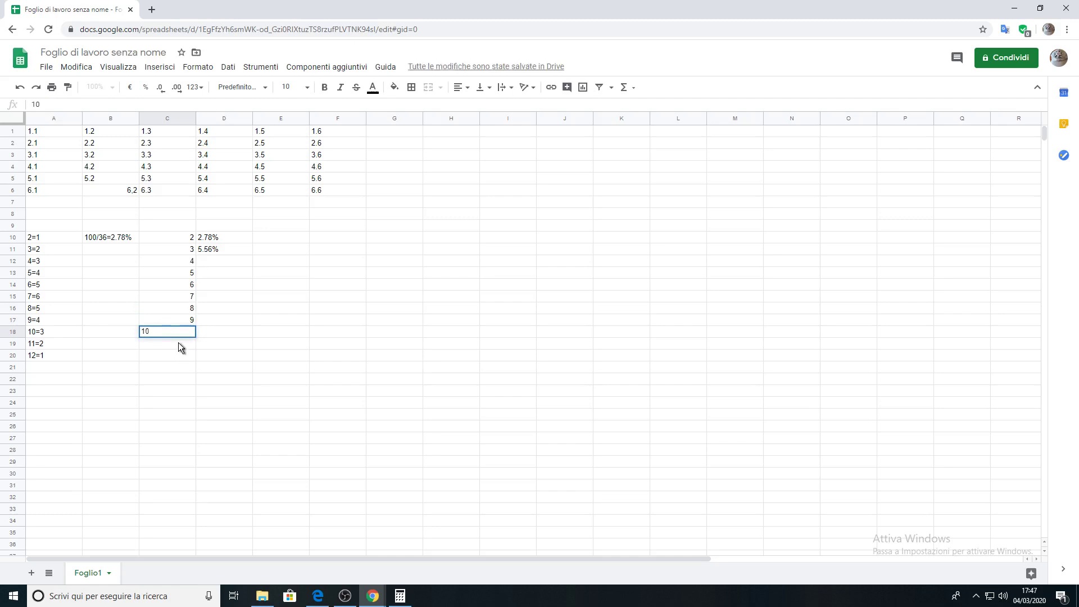
{"action": "key", "text": "Return"}
{"action": "double_click", "coordinate": [179, 343]}
{"action": "type", "text": "11"}
{"action": "key", "text": "Return"}
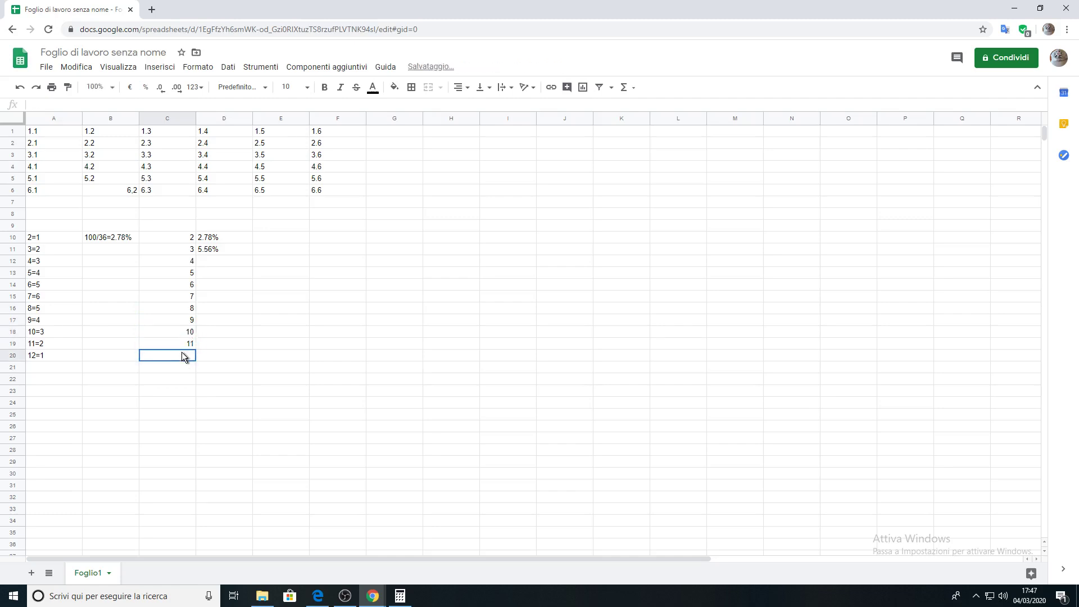
{"action": "double_click", "coordinate": [179, 355]}
{"action": "type", "text": "12"}
Step: Open a new Calculator window and multiply 2,78 by 3 for the sum 4
{"action": "double_click", "coordinate": [209, 262]}
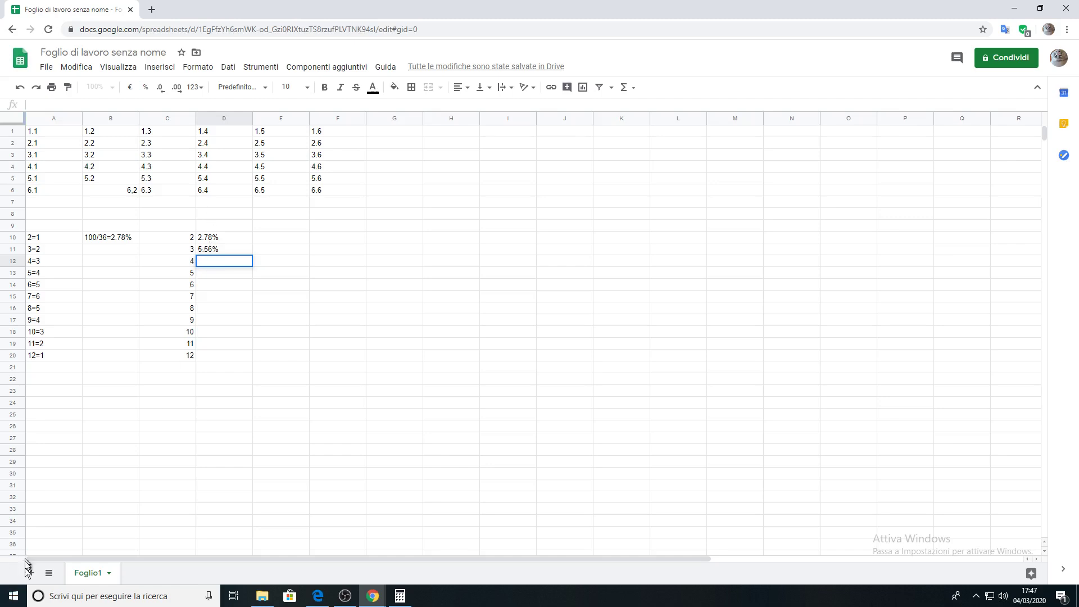
{"action": "left_click", "coordinate": [71, 602]}
{"action": "type", "text": "calc"}
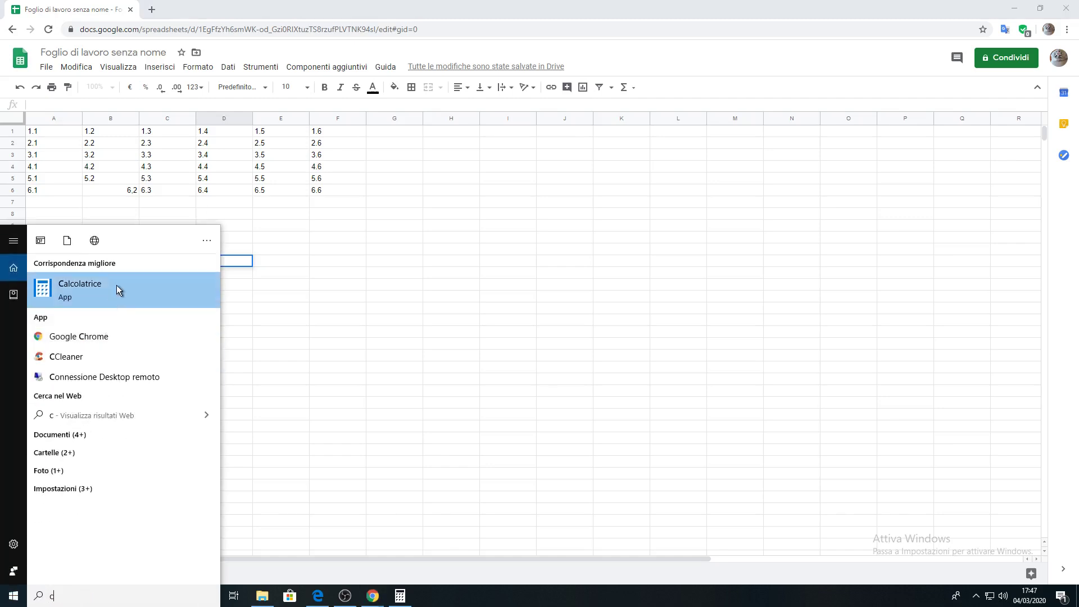
{"action": "left_click", "coordinate": [116, 285]}
{"action": "left_click", "coordinate": [518, 341]}
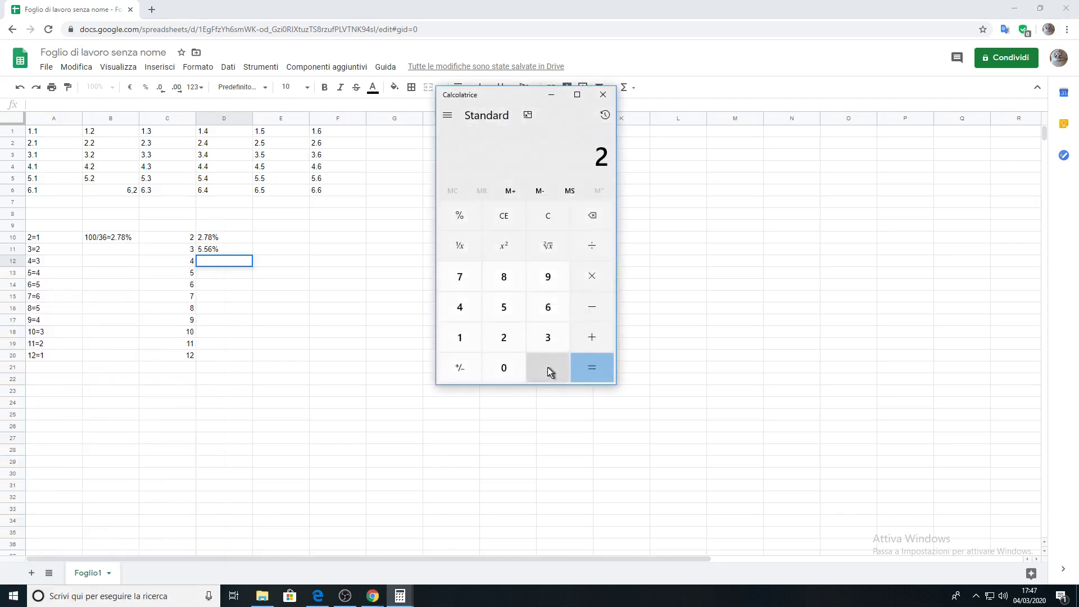
{"action": "left_click", "coordinate": [547, 367]}
{"action": "left_click", "coordinate": [473, 268]}
{"action": "left_click", "coordinate": [507, 276]}
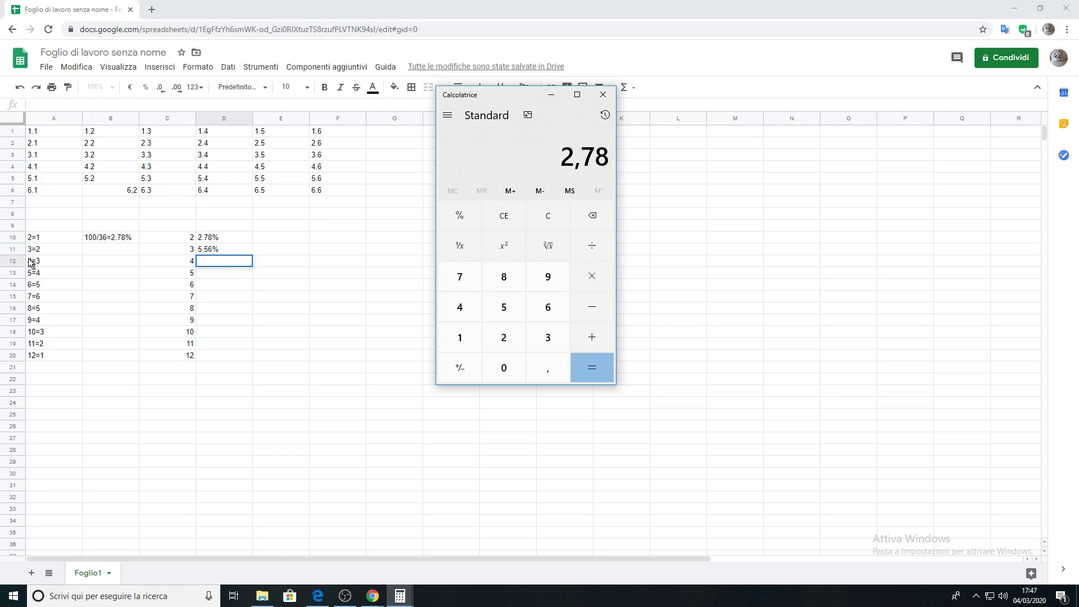
{"action": "left_click", "coordinate": [587, 280]}
{"action": "left_click", "coordinate": [545, 340]}
{"action": "left_click", "coordinate": [584, 369]}
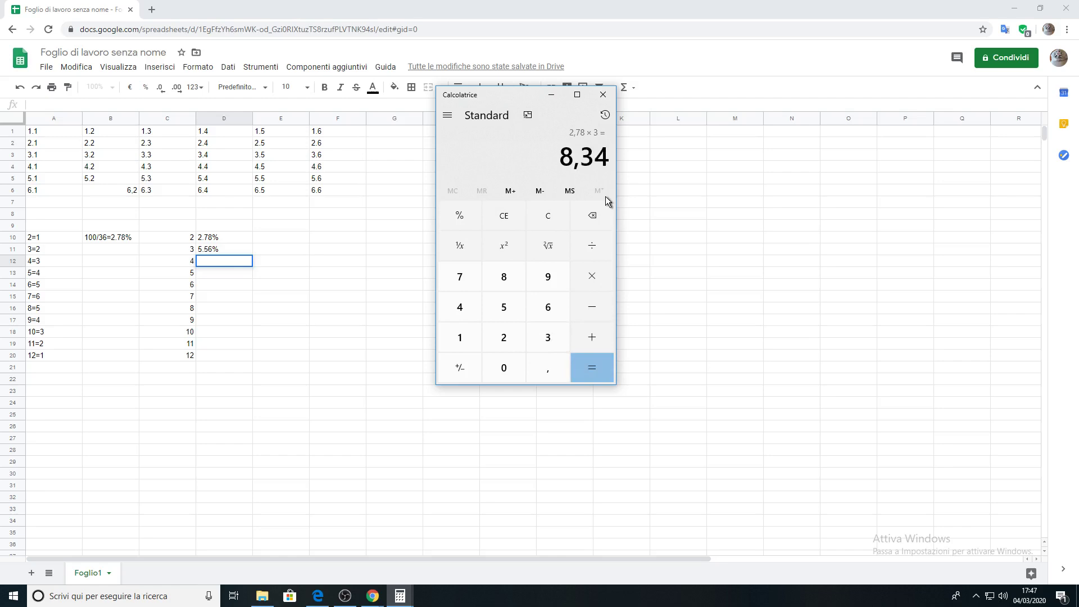
Step: Return to the spreadsheet and enter 8.34% in cell D12, beside the sum 4
{"action": "double_click", "coordinate": [202, 259]}
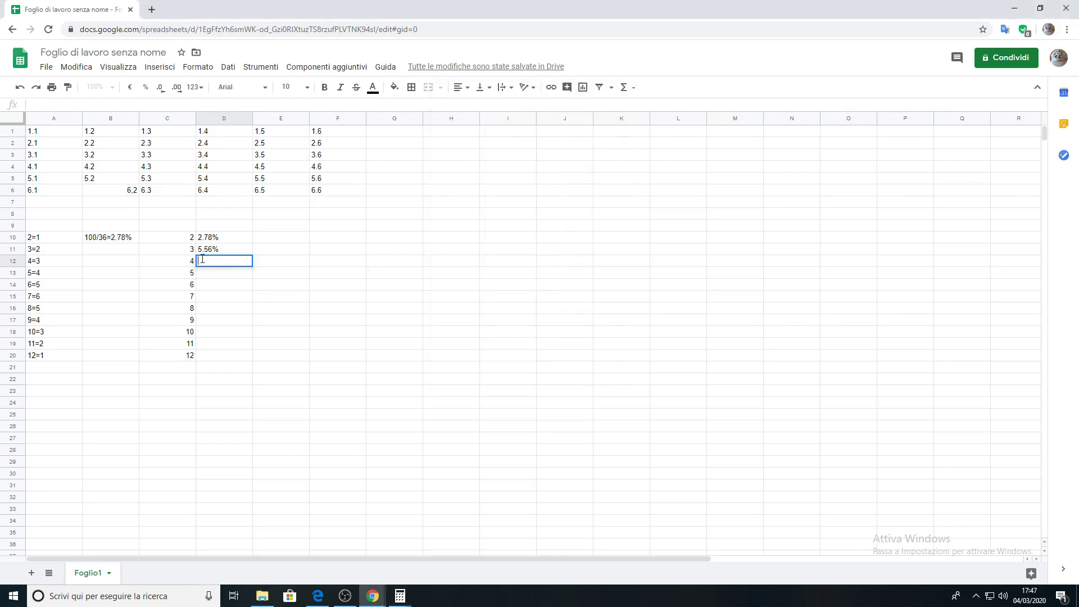
{"action": "type", "text": "8.34%"}
{"action": "double_click", "coordinate": [207, 271]}
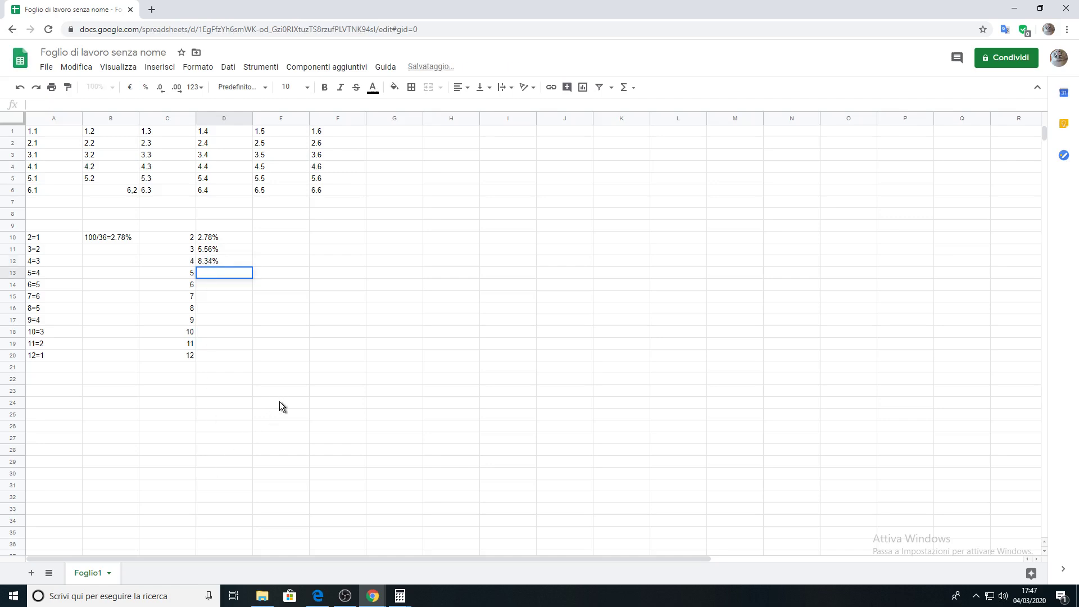
Step: Switch to the Calculator window holding the 100 ÷ 36 result and multiply that result by 3
{"action": "mouse_move", "coordinate": [399, 594]}
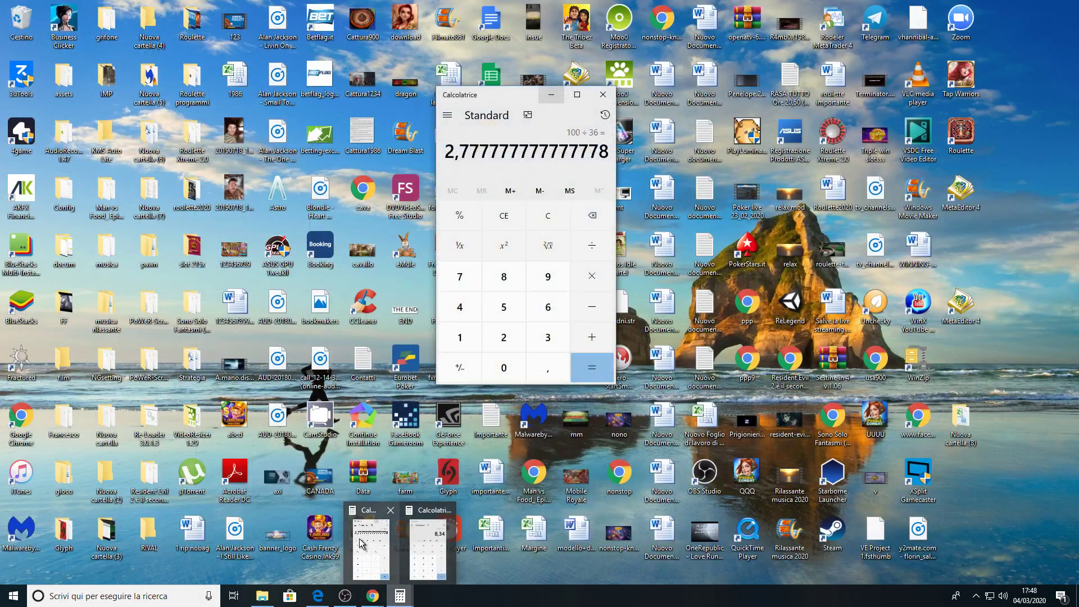
{"action": "left_click", "coordinate": [371, 548]}
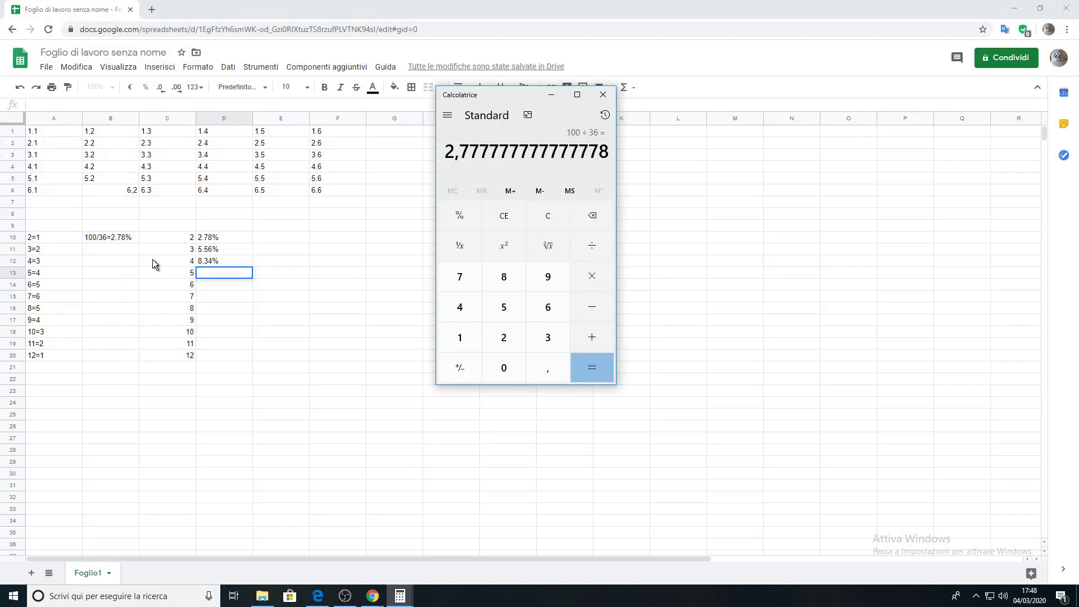
{"action": "left_click", "coordinate": [591, 276]}
{"action": "left_click", "coordinate": [550, 343]}
{"action": "left_click", "coordinate": [588, 371]}
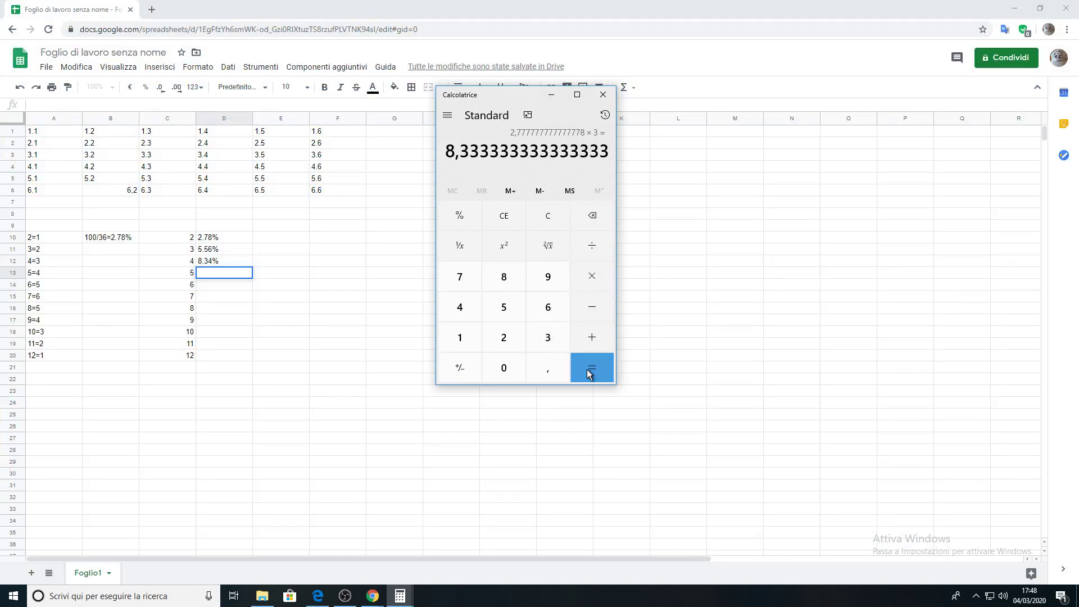
Step: Return to the spreadsheet and correct the percentage in cell D12 to 8.33%
{"action": "left_click", "coordinate": [207, 258]}
{"action": "double_click", "coordinate": [214, 257]}
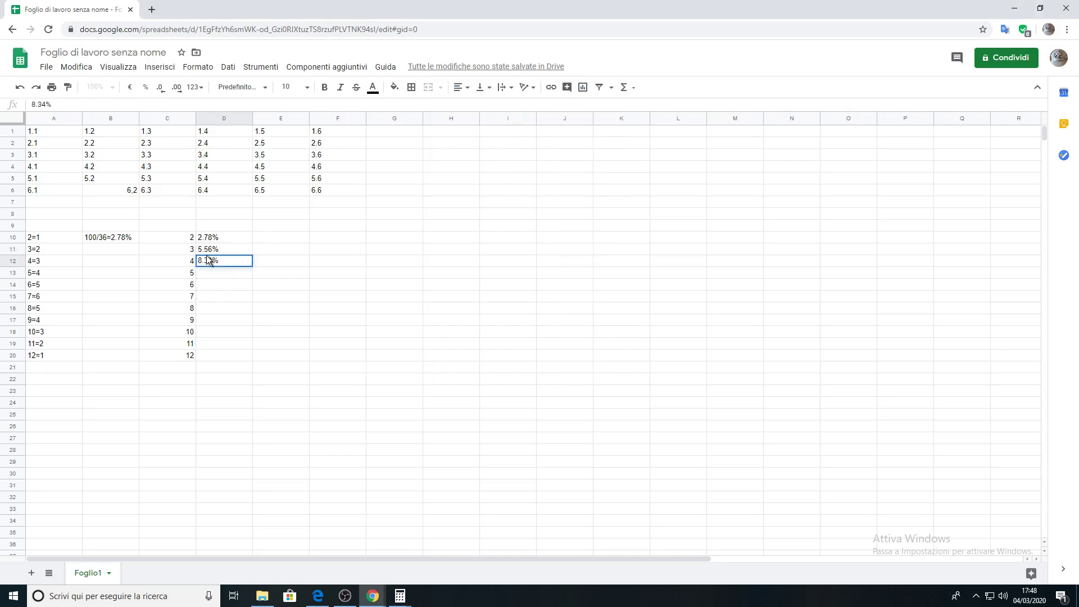
{"action": "double_click", "coordinate": [210, 261]}
{"action": "left_click", "coordinate": [210, 261]}
{"action": "key", "text": "BackSpace"}
{"action": "type", "text": "3"}
{"action": "double_click", "coordinate": [205, 274]}
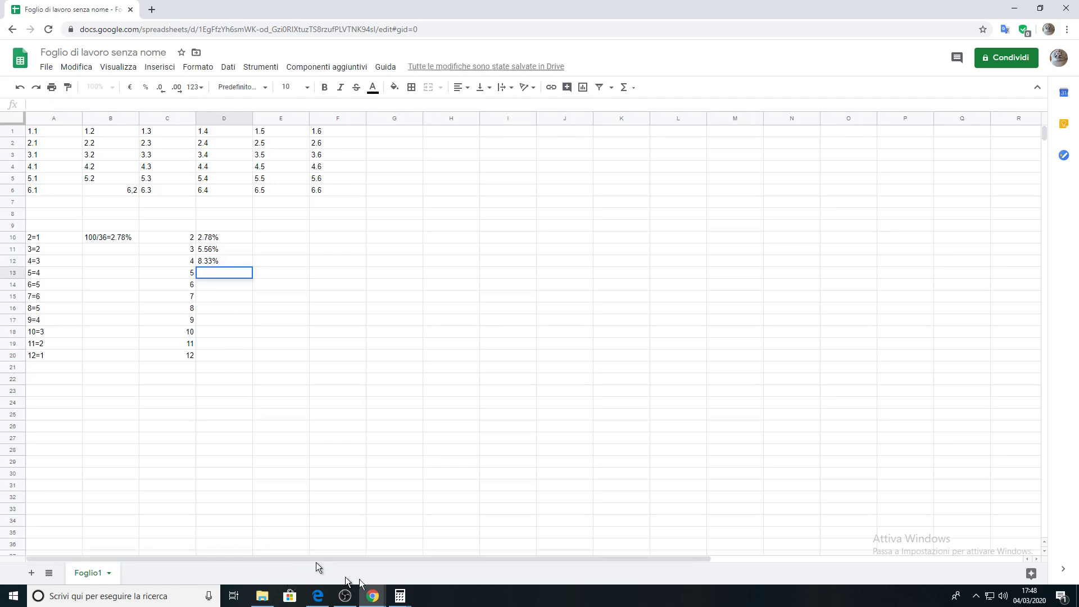
Step: Switch to the Calculator window showing 2,78 × 3, clear it and divide 100 by 36
{"action": "mouse_move", "coordinate": [403, 591]}
{"action": "left_click", "coordinate": [425, 548]}
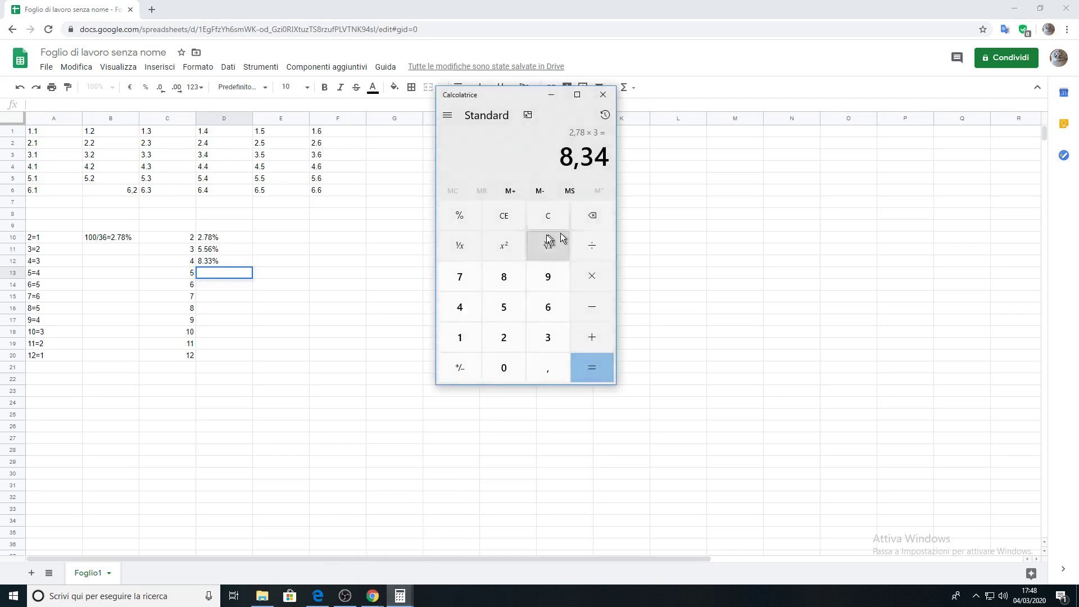
{"action": "left_click", "coordinate": [510, 217]}
{"action": "left_click", "coordinate": [476, 338]}
{"action": "left_click", "coordinate": [503, 360]}
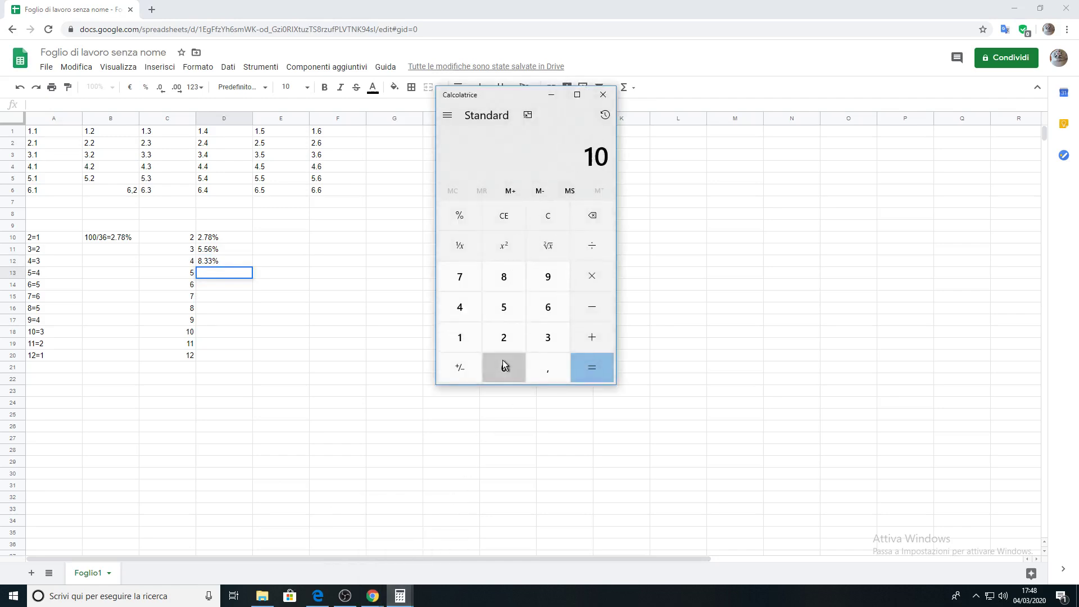
{"action": "left_click", "coordinate": [503, 361]}
{"action": "left_click", "coordinate": [592, 250]}
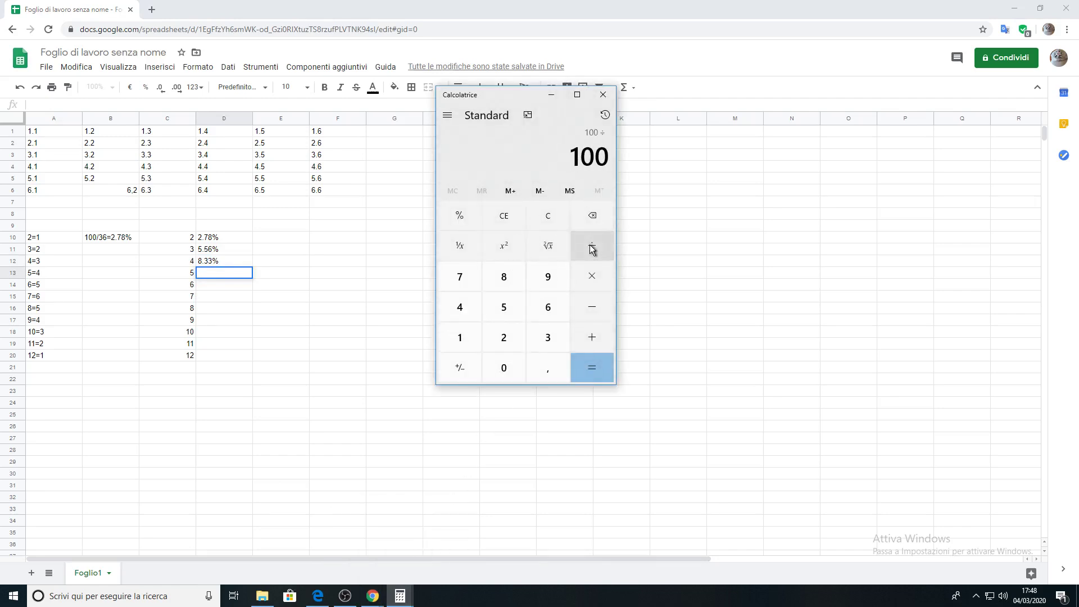
{"action": "left_click", "coordinate": [556, 338]}
{"action": "left_click", "coordinate": [556, 318]}
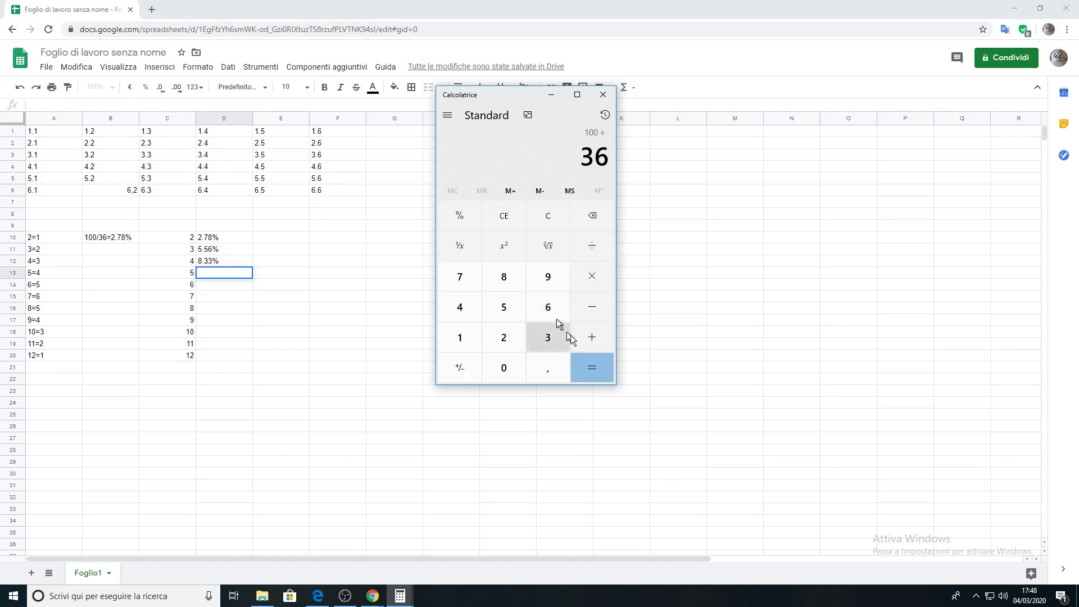
{"action": "left_click", "coordinate": [592, 375]}
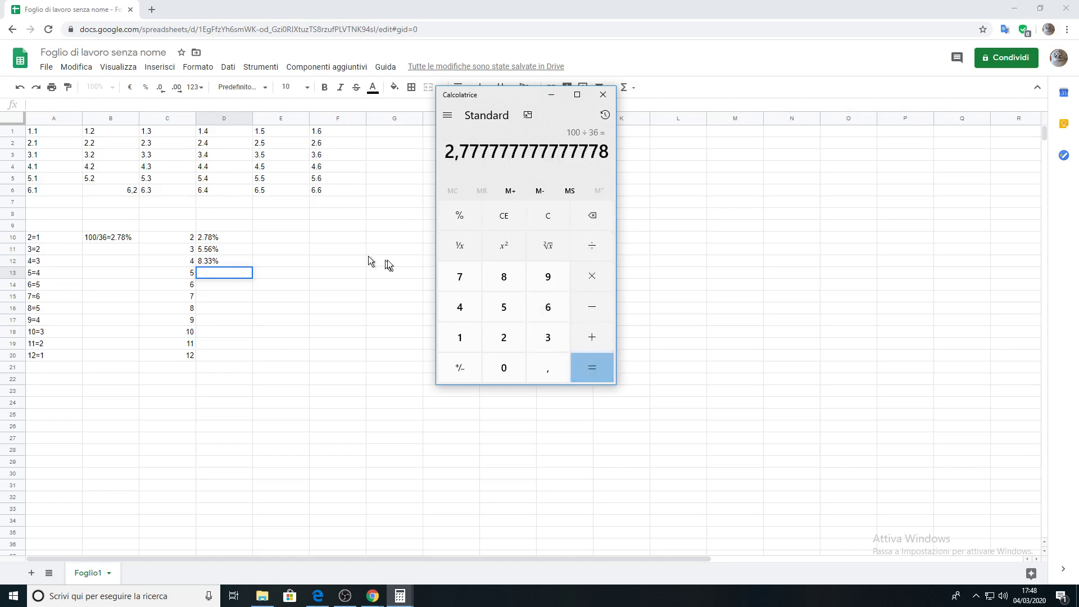
Step: Multiply the 100 ÷ 36 result by 4 for the sum 5
{"action": "left_click", "coordinate": [582, 272]}
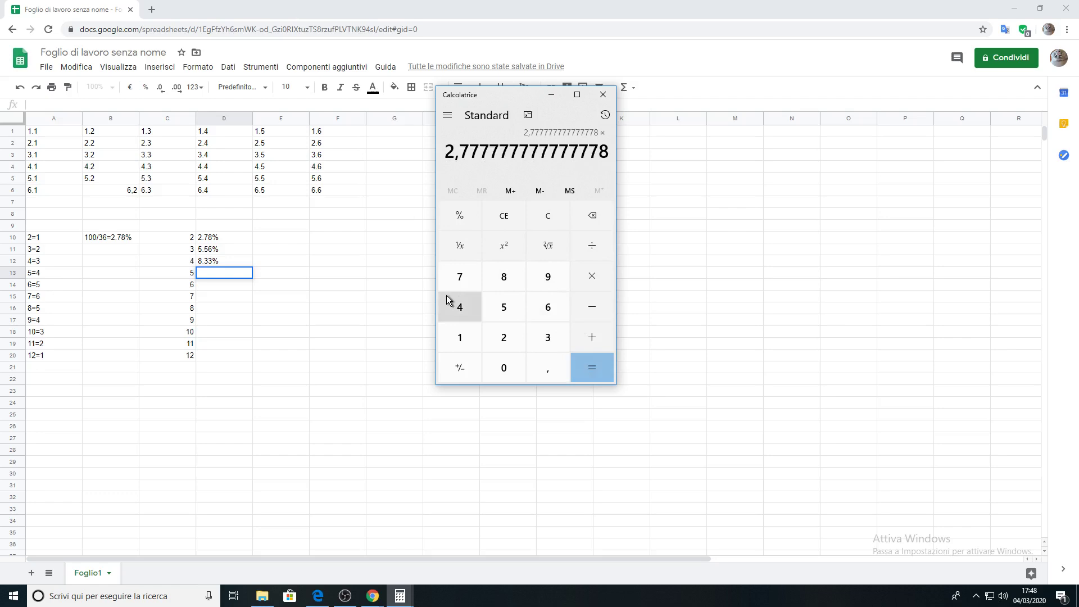
{"action": "left_click", "coordinate": [448, 300]}
{"action": "left_click", "coordinate": [589, 364]}
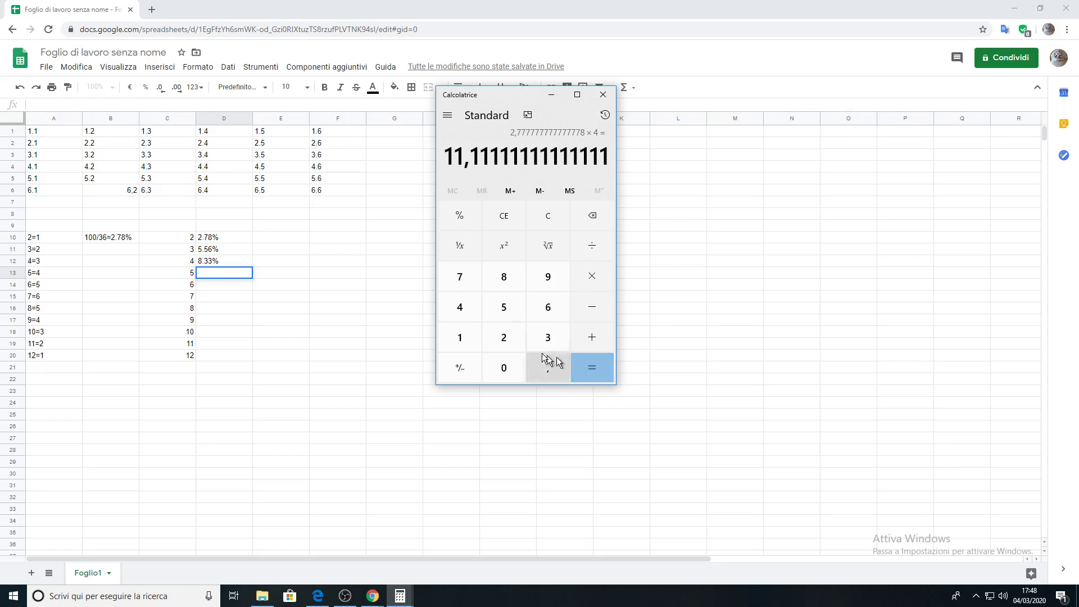
Step: Return to the spreadsheet and enter 11.11% in cell D13, beside the sum 5
{"action": "double_click", "coordinate": [216, 274]}
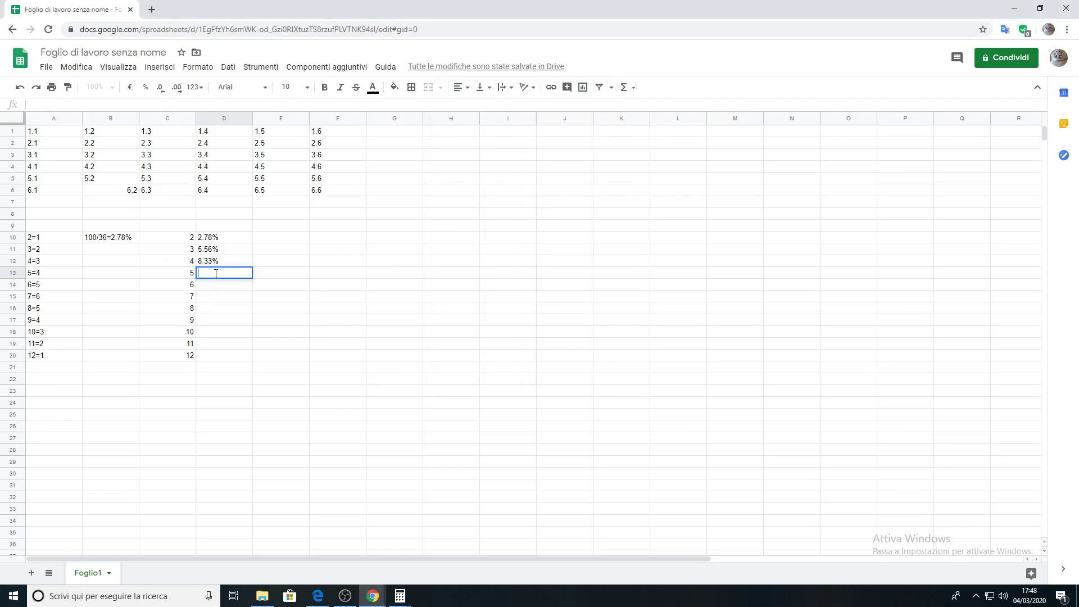
{"action": "type", "text": "11.11%"}
{"action": "left_click", "coordinate": [199, 284]}
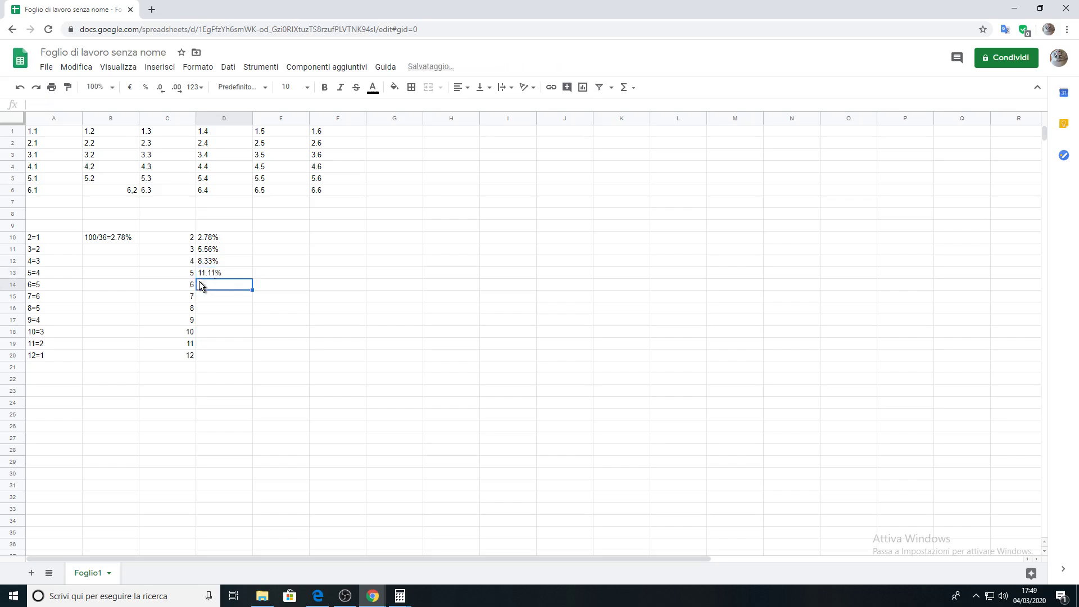
Step: Switch to the Calculator window holding the × 4 result, divide it by 4 and multiply by 5 for the sum 6
{"action": "mouse_move", "coordinate": [400, 596]}
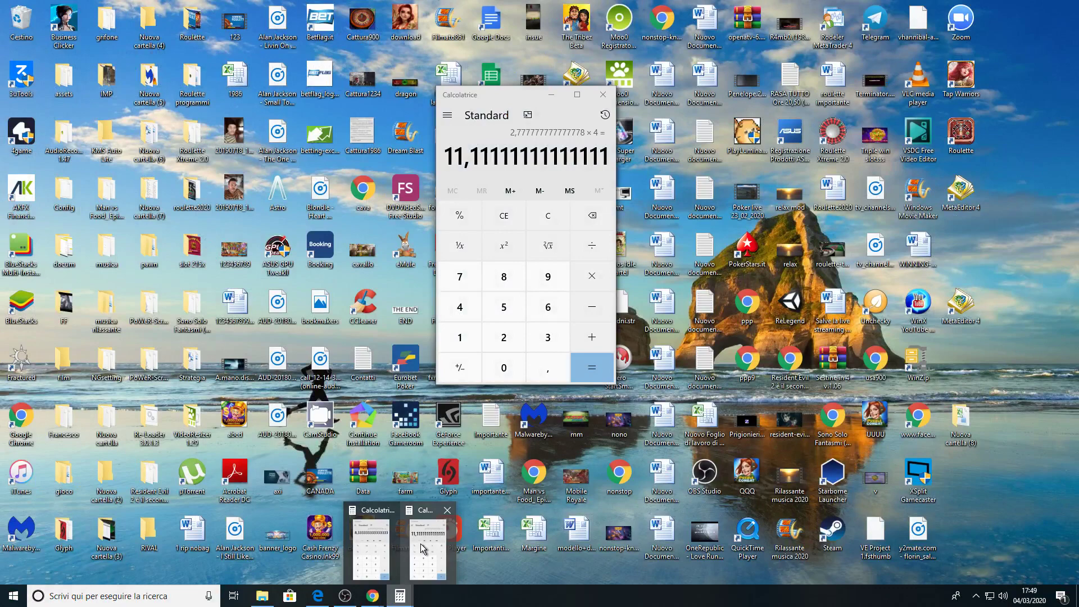
{"action": "left_click", "coordinate": [406, 544]}
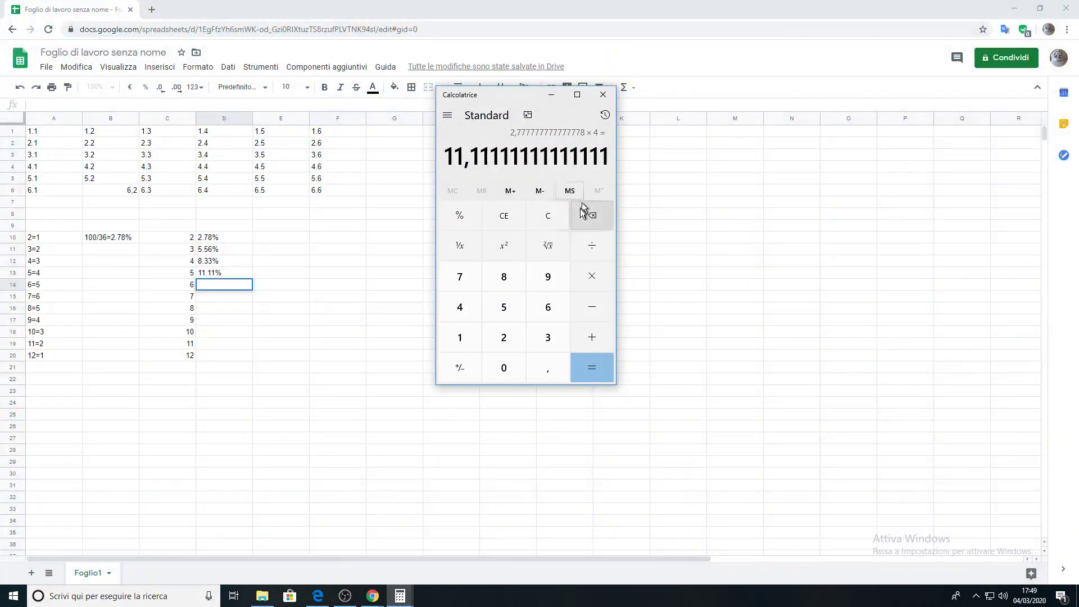
{"action": "left_click", "coordinate": [587, 242]}
{"action": "left_click", "coordinate": [469, 308]}
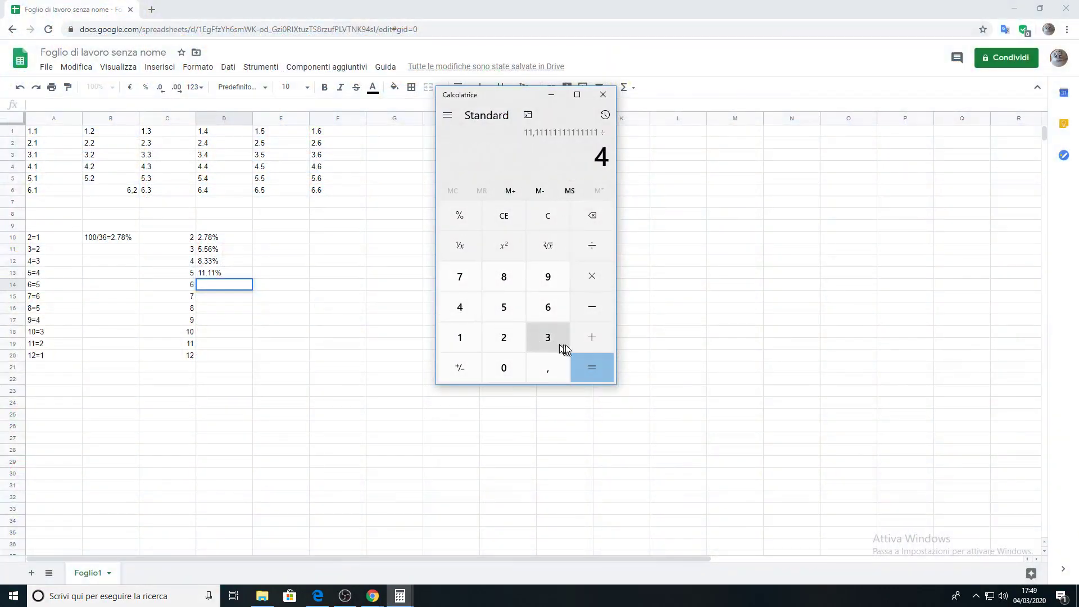
{"action": "left_click", "coordinate": [582, 367]}
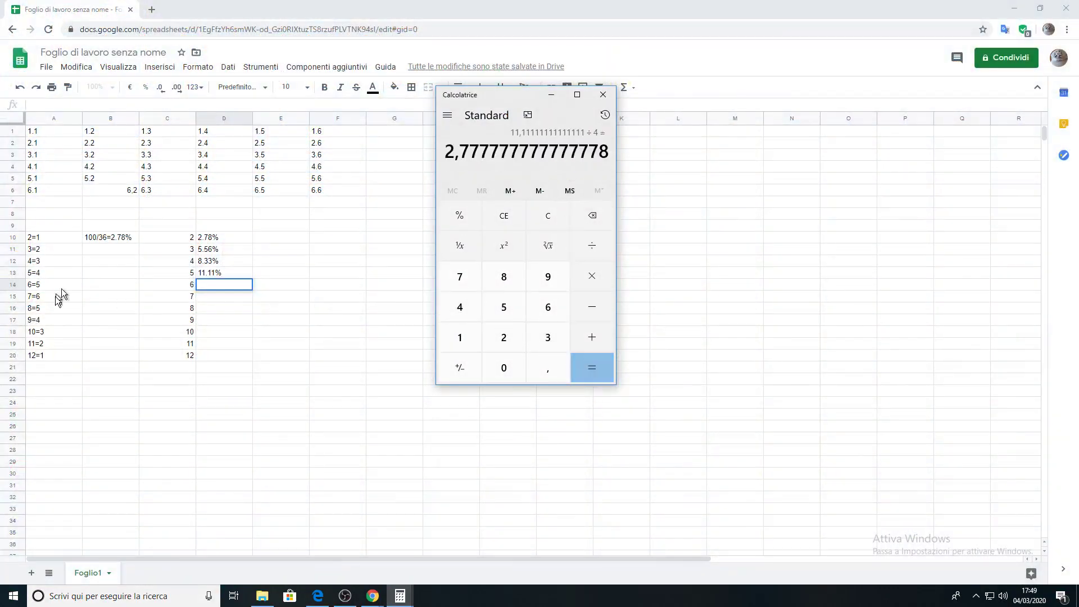
{"action": "left_click", "coordinate": [588, 285]}
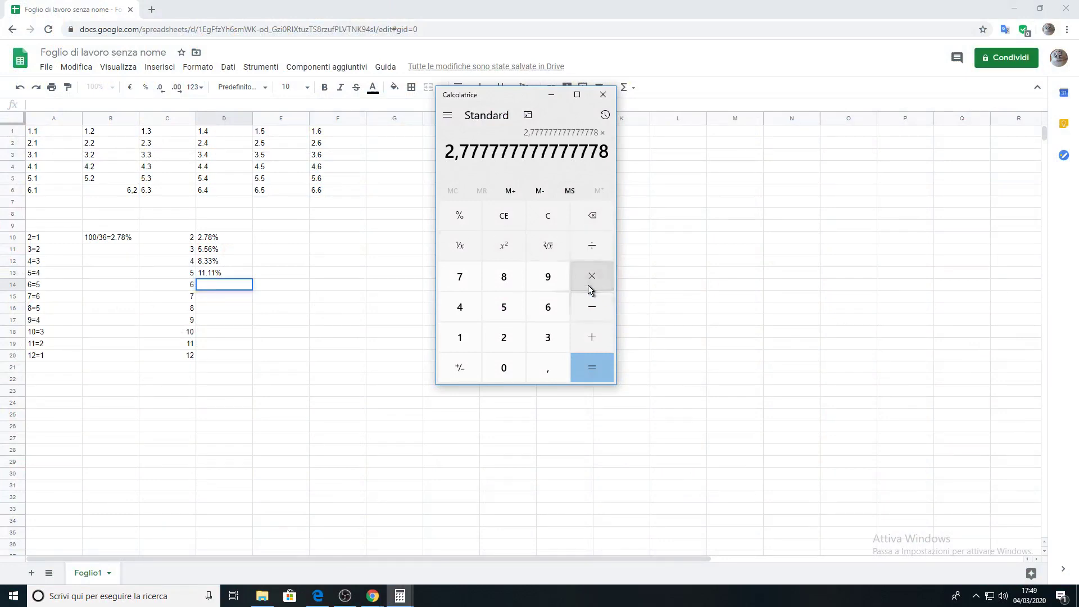
{"action": "left_click", "coordinate": [510, 309]}
{"action": "left_click", "coordinate": [593, 357]}
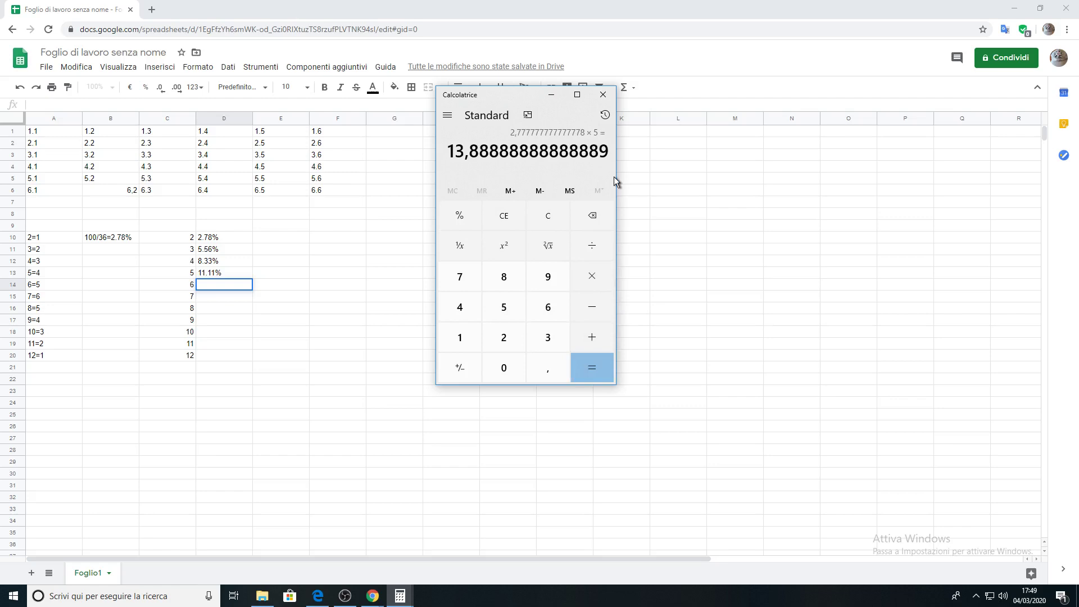
Step: Return to the spreadsheet and enter 13.89% in cell D14, beside the sum 6
{"action": "left_click", "coordinate": [228, 277]}
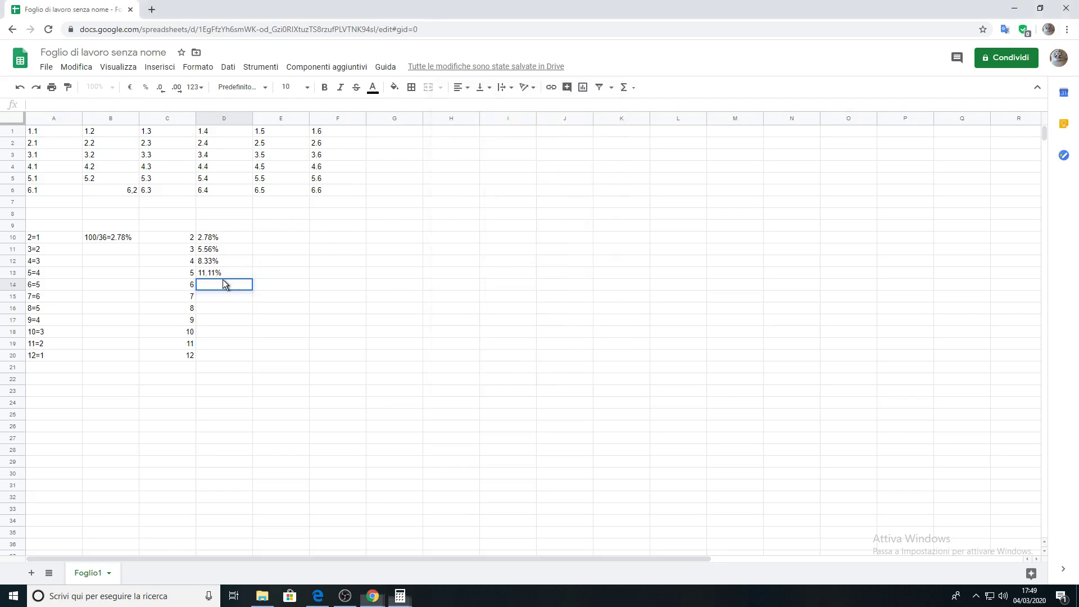
{"action": "type", "text": "13"}
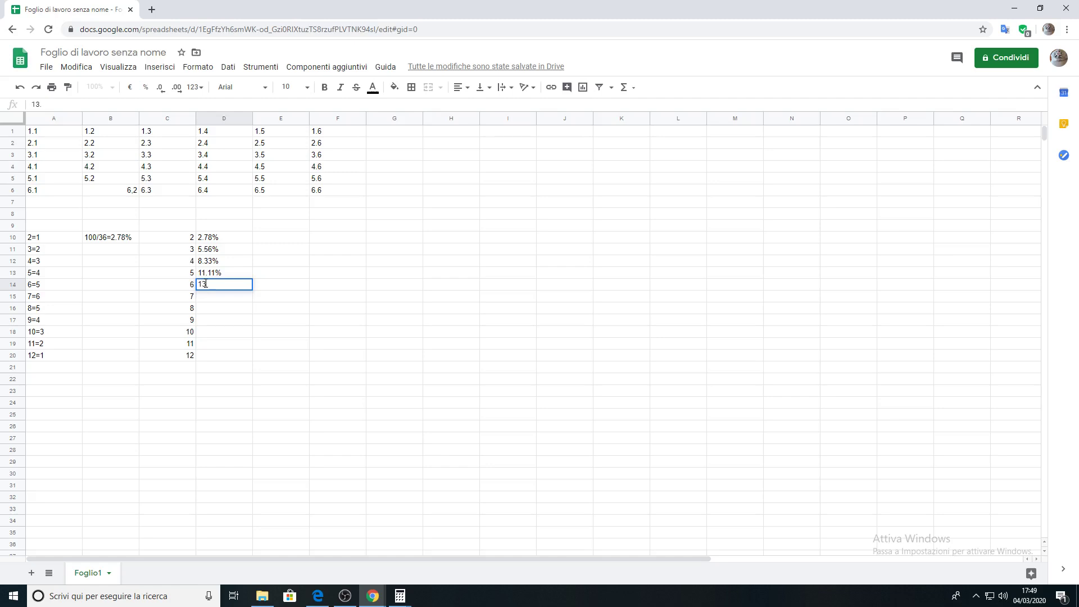
{"action": "type", "text": ".89%"}
{"action": "key", "text": "Return"}
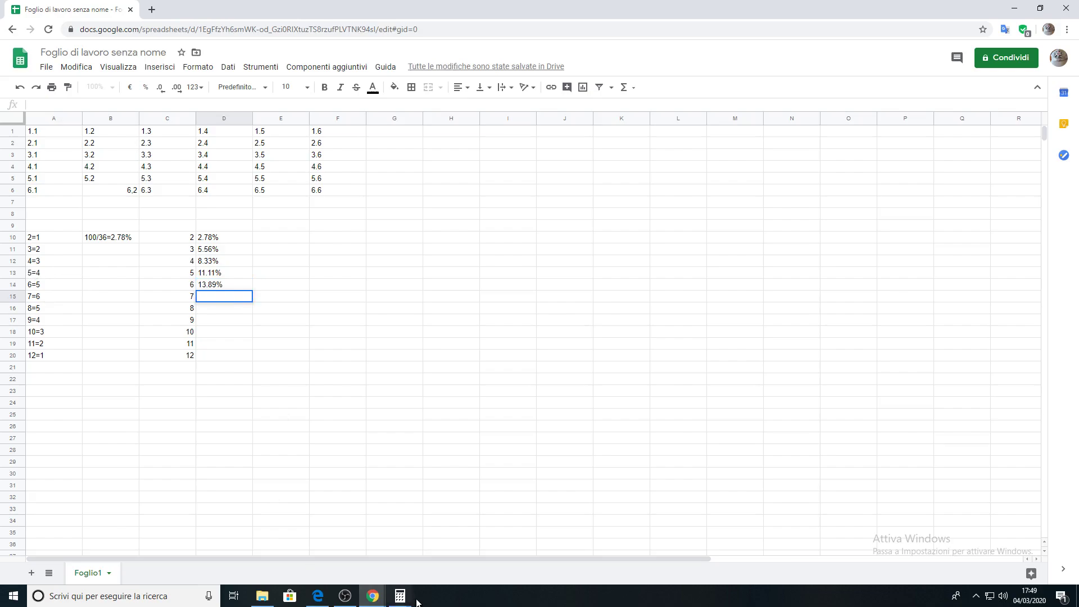
Step: Switch to the Calculator window holding the × 5 result, divide it by 5 and multiply by 6 for the sum 7
{"action": "mouse_move", "coordinate": [400, 595]}
{"action": "left_click", "coordinate": [431, 525]}
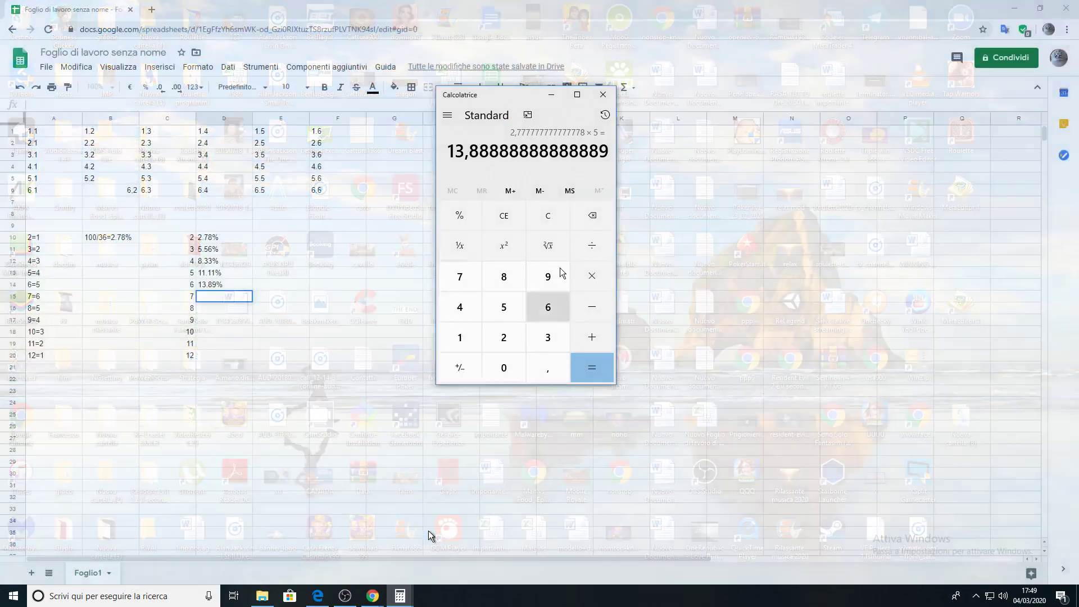
{"action": "left_click", "coordinate": [594, 239]}
{"action": "left_click", "coordinate": [514, 307]}
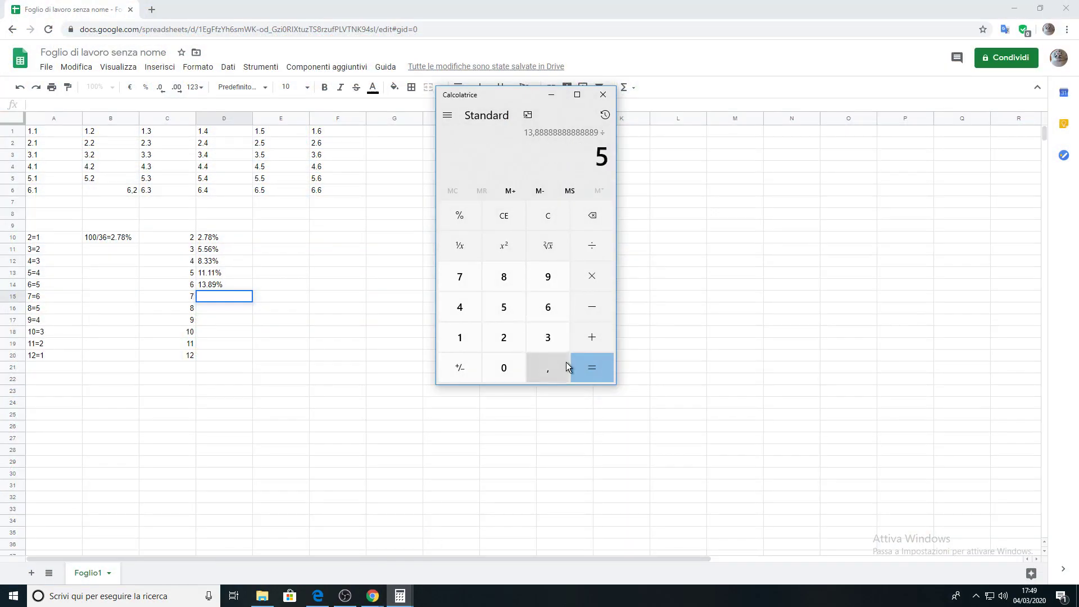
{"action": "left_click", "coordinate": [585, 368]}
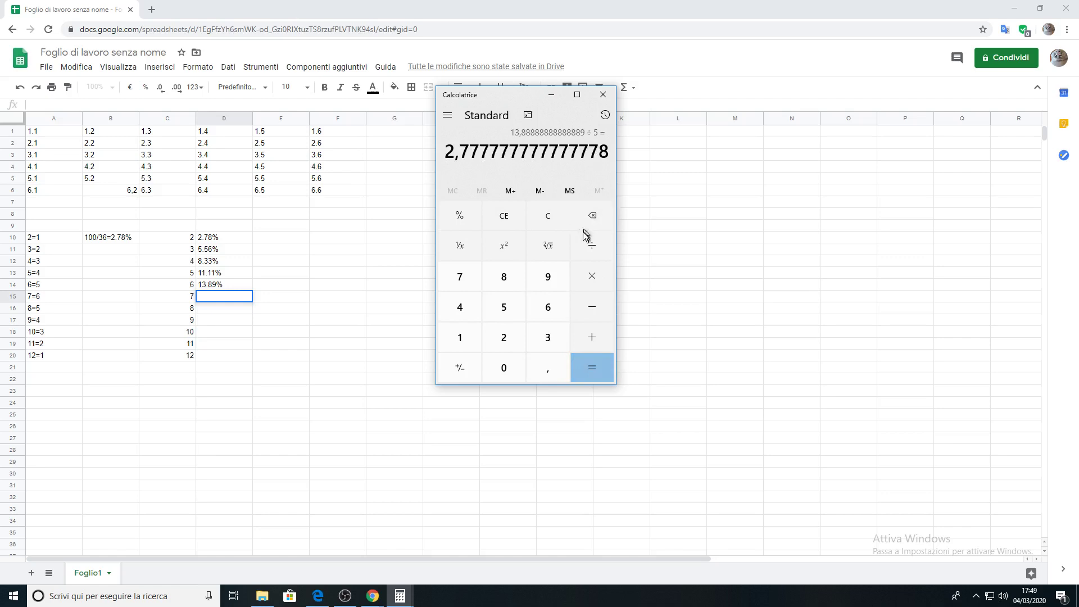
{"action": "left_click", "coordinate": [591, 279]}
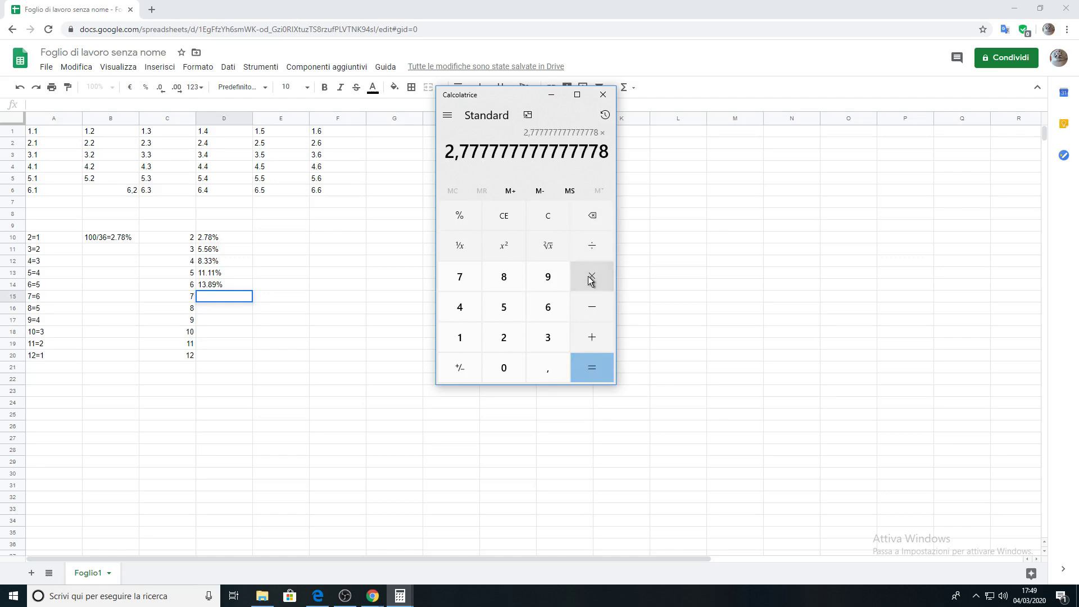
{"action": "left_click", "coordinate": [542, 303]}
{"action": "left_click", "coordinate": [584, 368]}
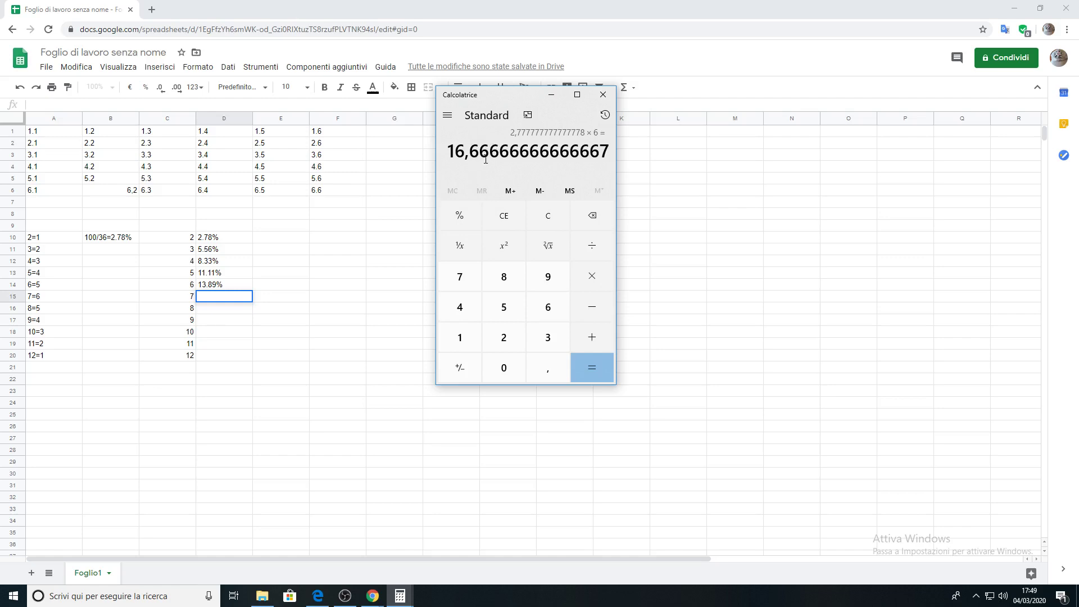
Step: Return to the spreadsheet and enter 16.67% in cell D15, beside the sum 7
{"action": "left_click", "coordinate": [231, 291]}
{"action": "double_click", "coordinate": [211, 293]}
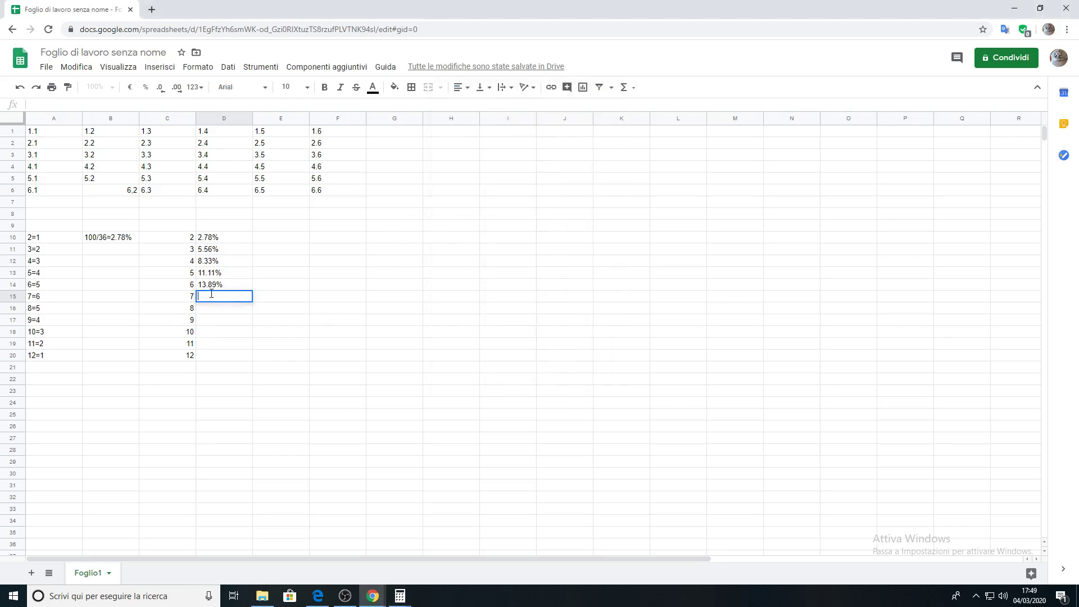
{"action": "type", "text": "16.67%"}
{"action": "left_click", "coordinate": [214, 313]}
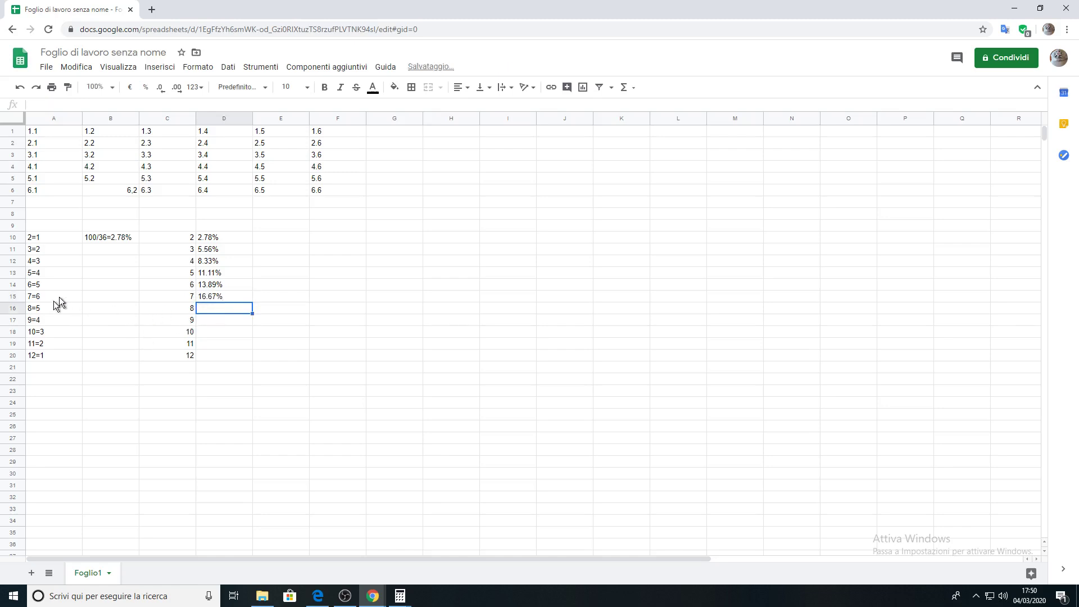
Step: Enter 13.89% in cell D16 for the sum 8, matching the sum 6 that has the same number of combinations
{"action": "left_click", "coordinate": [68, 285]}
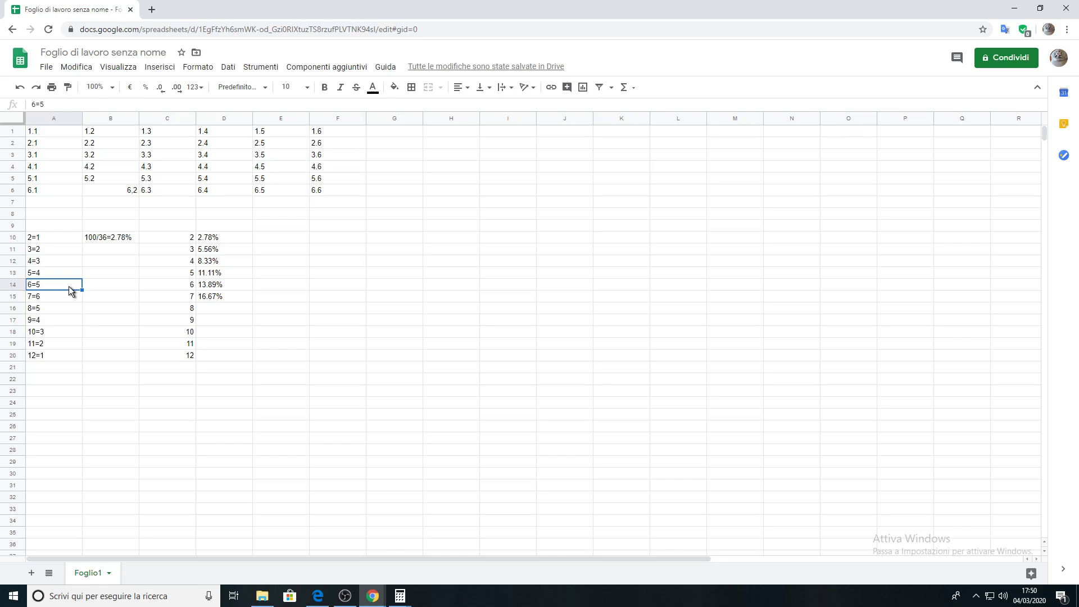
{"action": "left_click", "coordinate": [205, 300]}
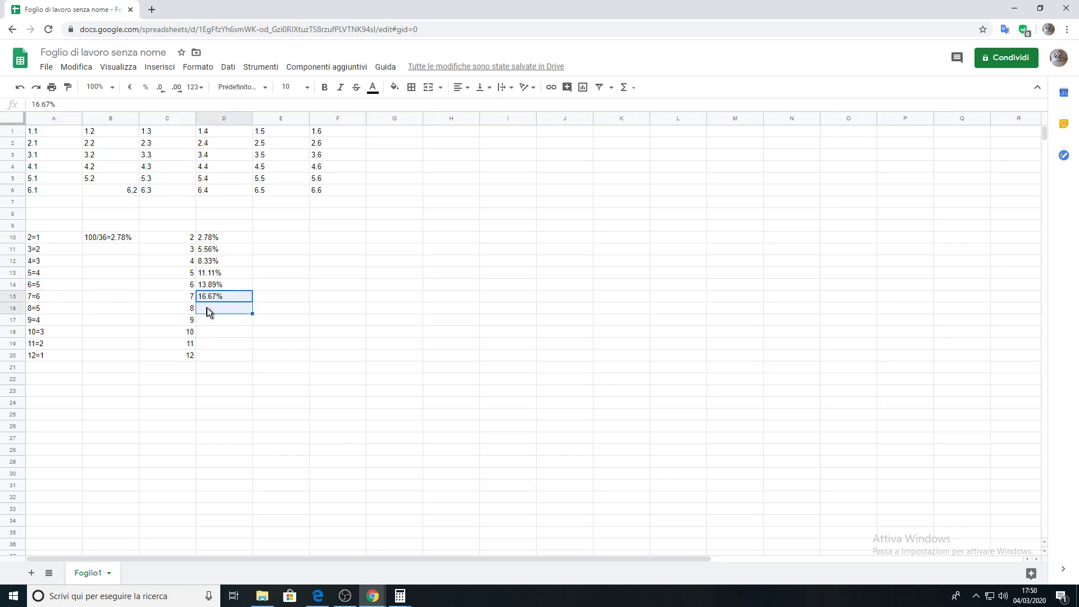
{"action": "left_click", "coordinate": [208, 310]}
{"action": "double_click", "coordinate": [207, 312]}
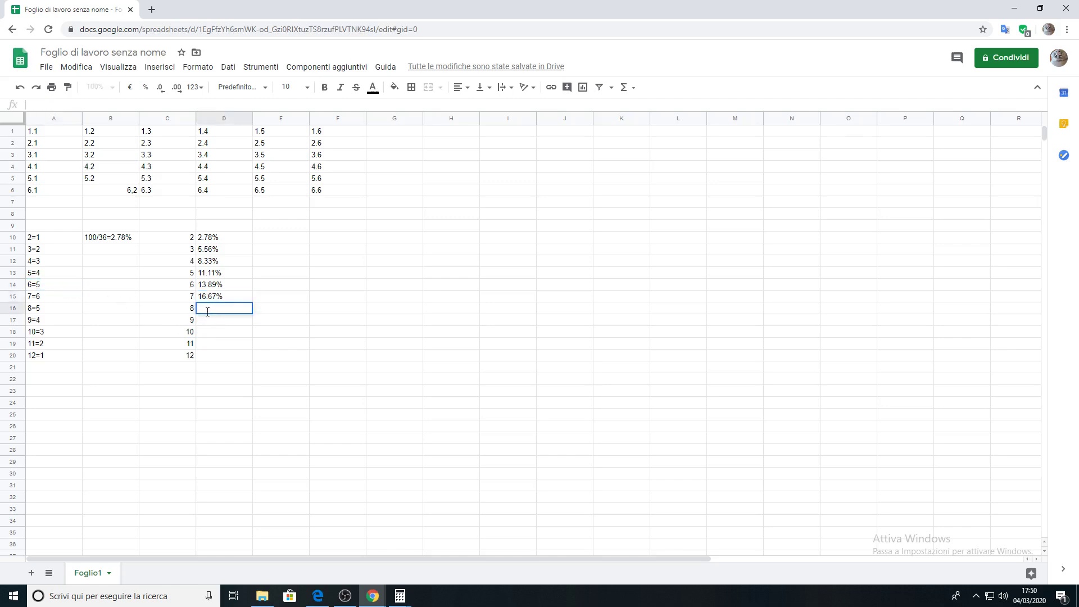
{"action": "type", "text": "13.89"}
Step: Enter 11.11% in cell D17 for the sum 9, matching the sum 5 that has the same number of combinations
{"action": "left_click", "coordinate": [58, 320]}
{"action": "left_click", "coordinate": [63, 275]}
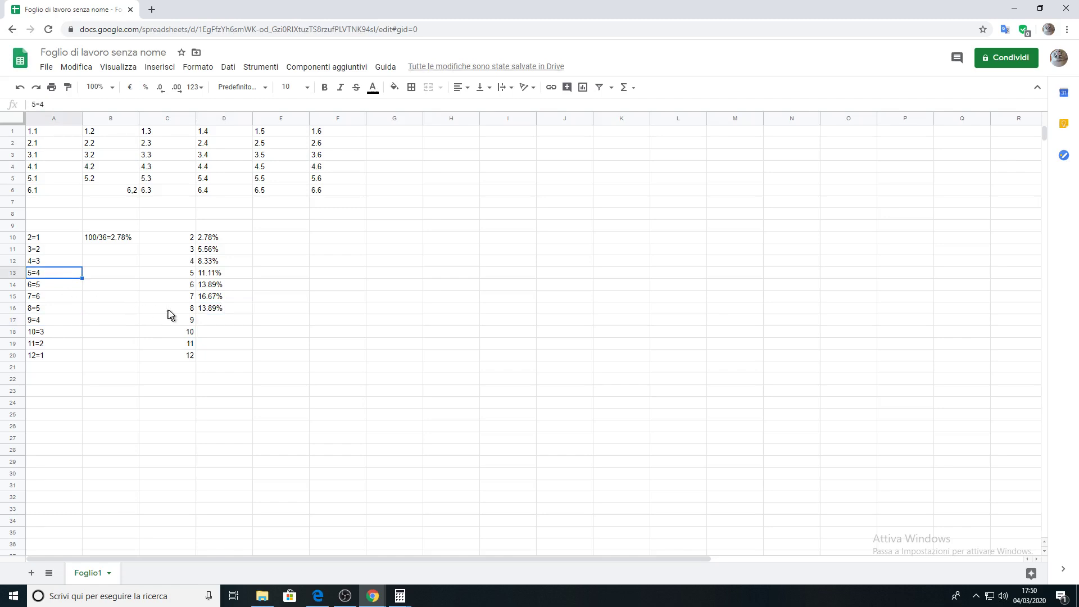
{"action": "left_click", "coordinate": [209, 321]}
{"action": "double_click", "coordinate": [205, 319]}
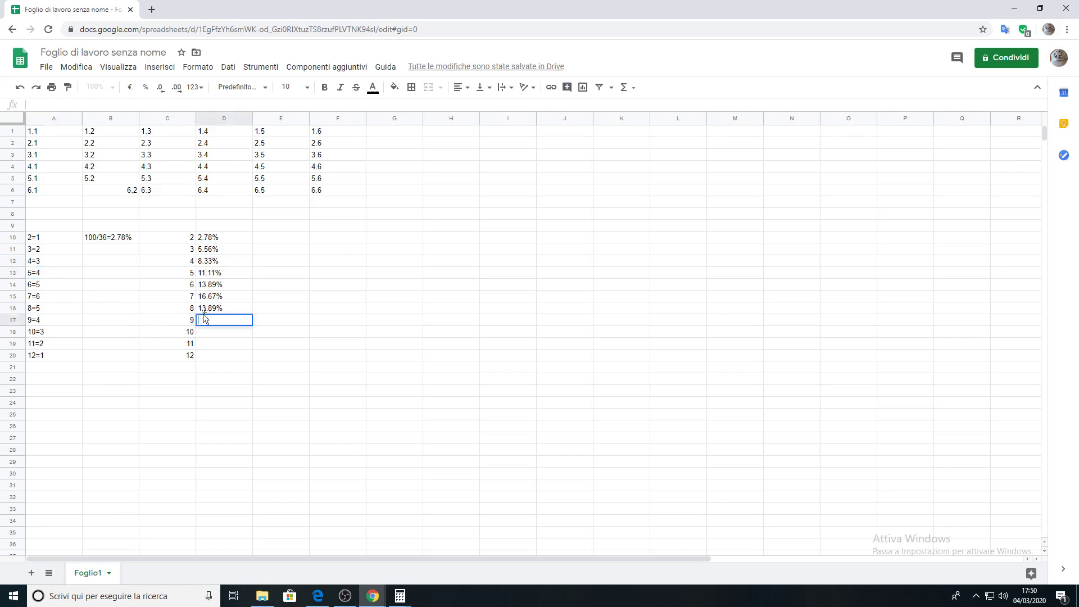
{"action": "type", "text": "11.11%"}
{"action": "key", "text": "Return"}
Step: Enter 8.33% in cell D18 for the sum 10 and 5.56% in cell D19 for the sum 11
{"action": "double_click", "coordinate": [221, 332]}
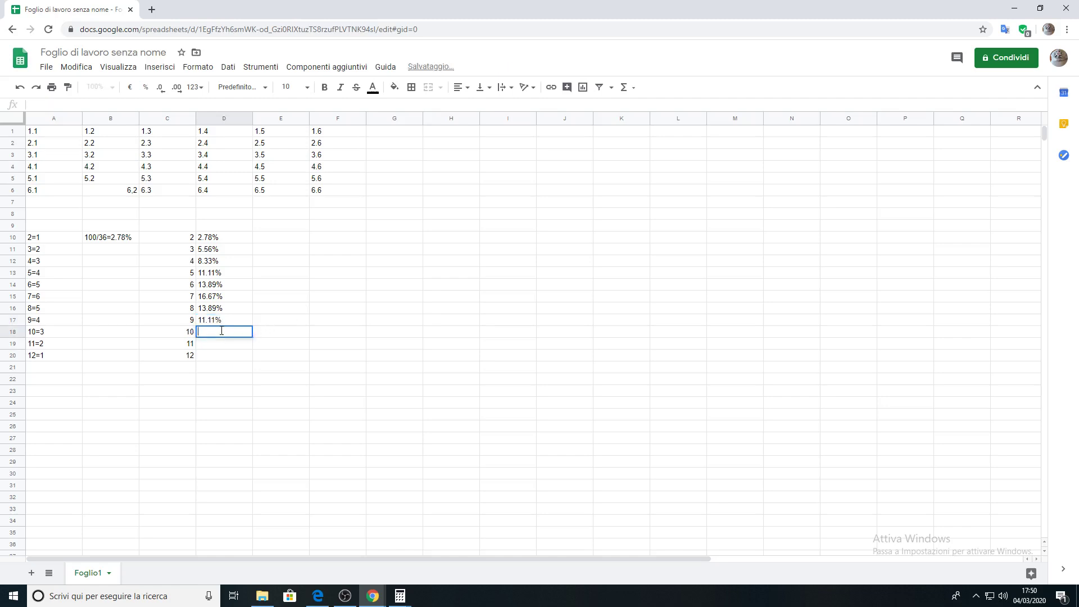
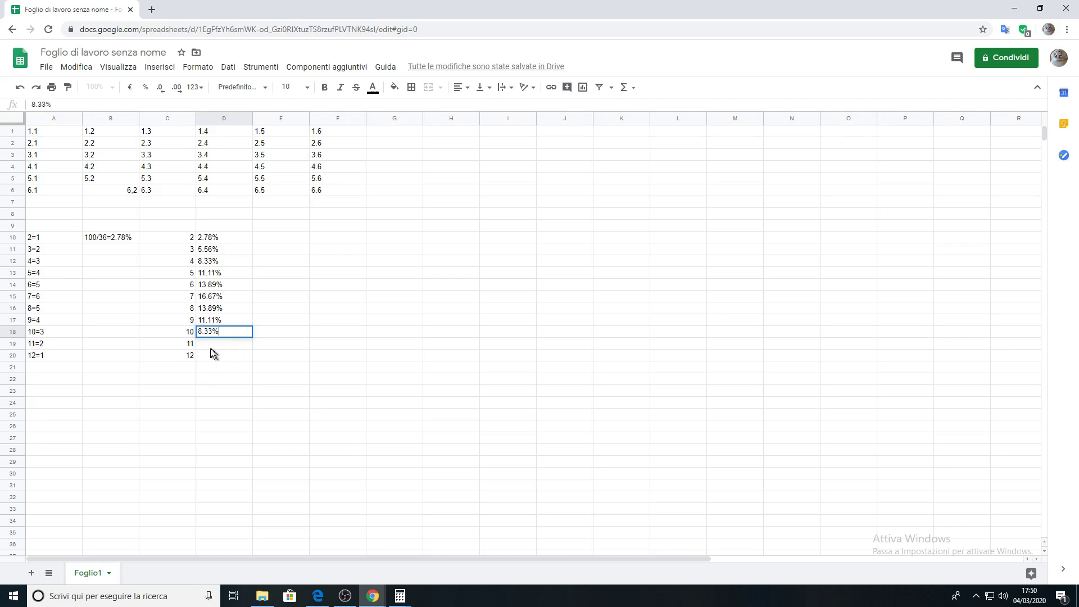
{"action": "left_click", "coordinate": [208, 342]}
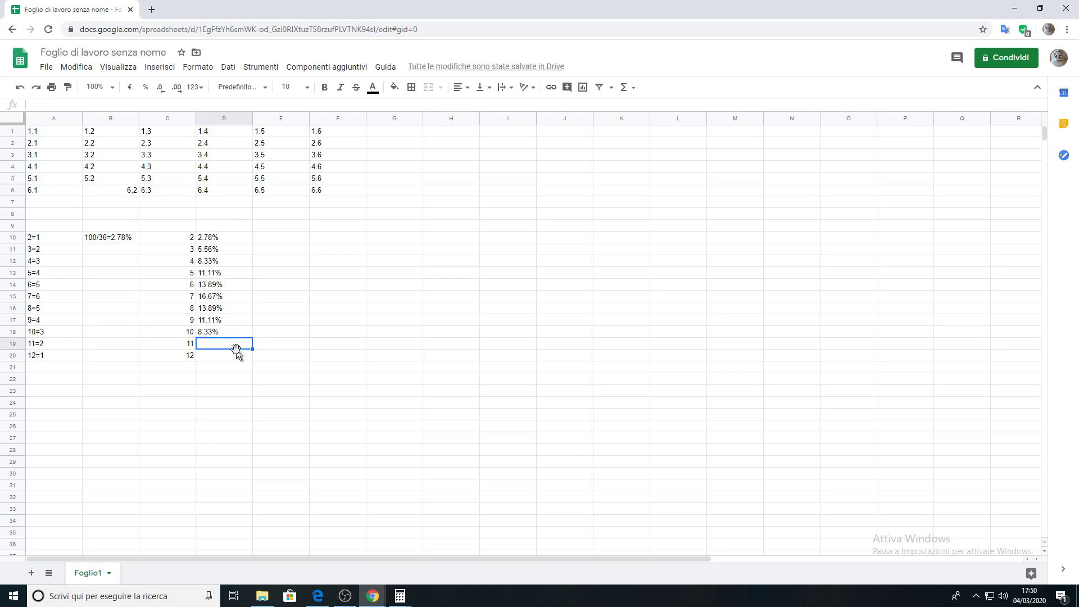
{"action": "type", "text": "5.56"}
{"action": "key", "text": "Return"}
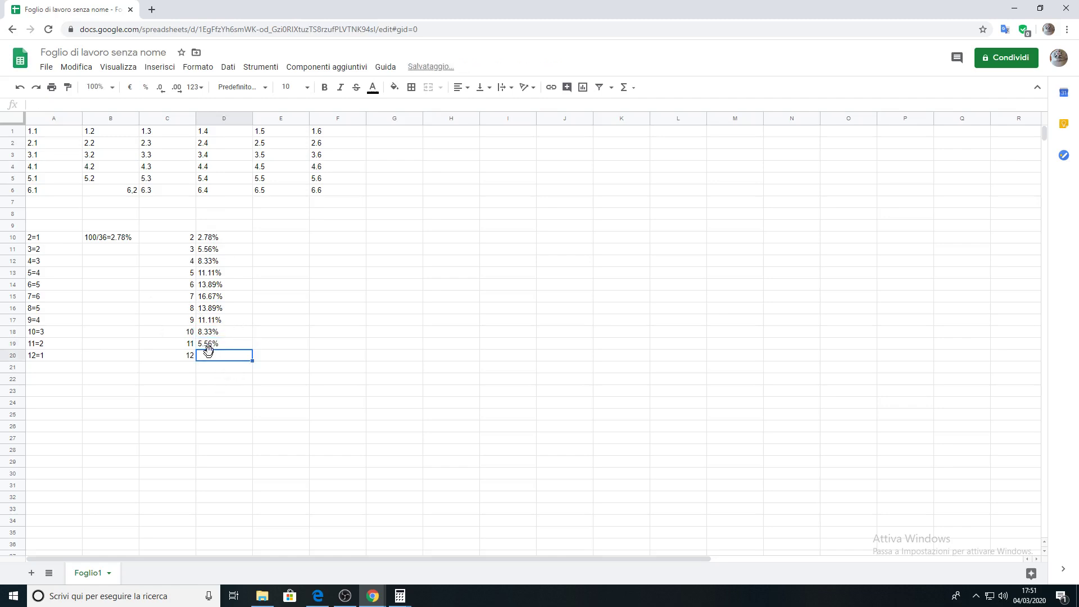
Step: Enter 2.78% in cell D20, beside the sum 12
{"action": "double_click", "coordinate": [217, 359]}
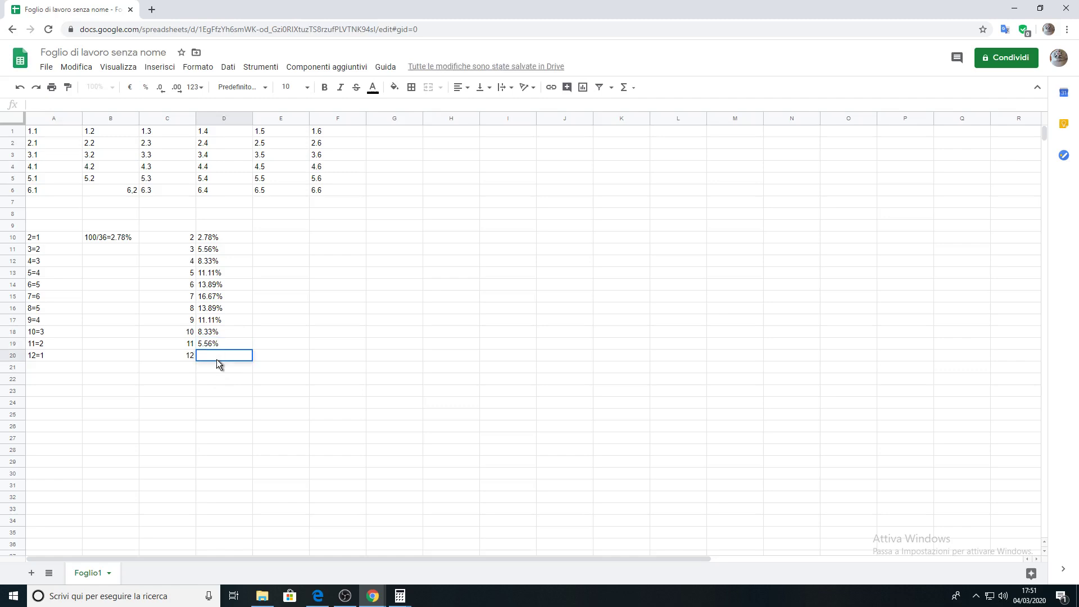
{"action": "type", "text": "2.78"}
{"action": "left_click", "coordinate": [276, 238]}
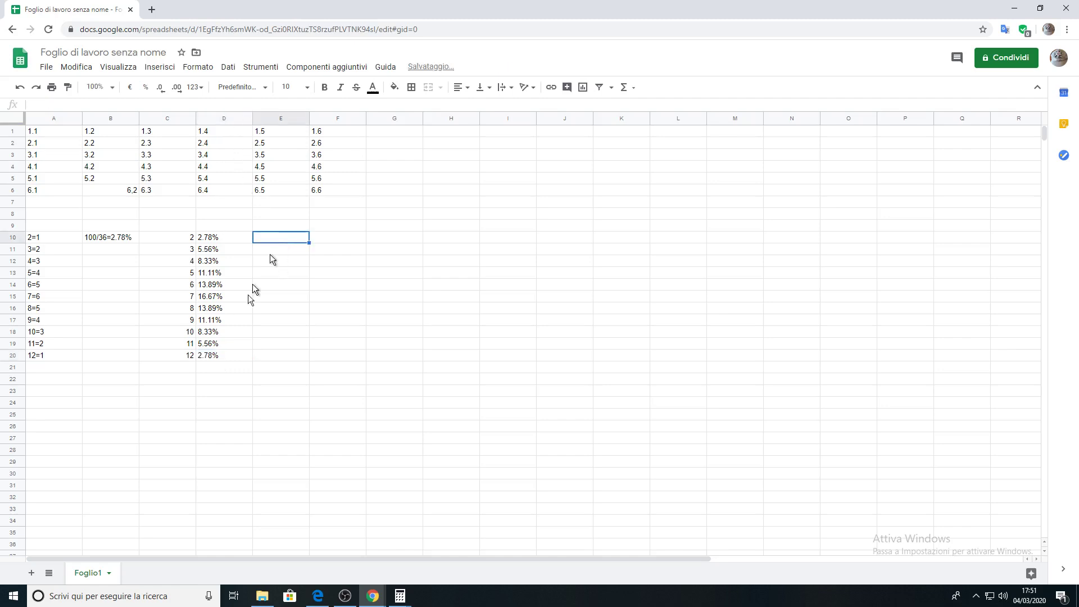
{"action": "left_click", "coordinate": [205, 358]}
{"action": "left_click", "coordinate": [215, 370]}
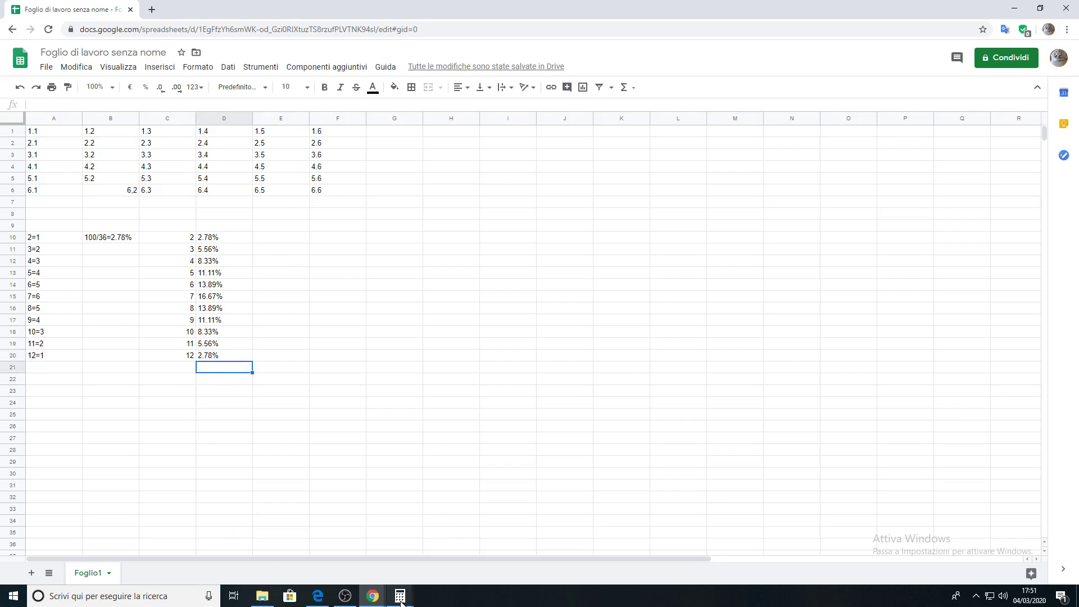
Step: Switch to the Calculator, clear its previous result and start an addition with 2,78, the percentage for the sum 2
{"action": "mouse_move", "coordinate": [400, 594]}
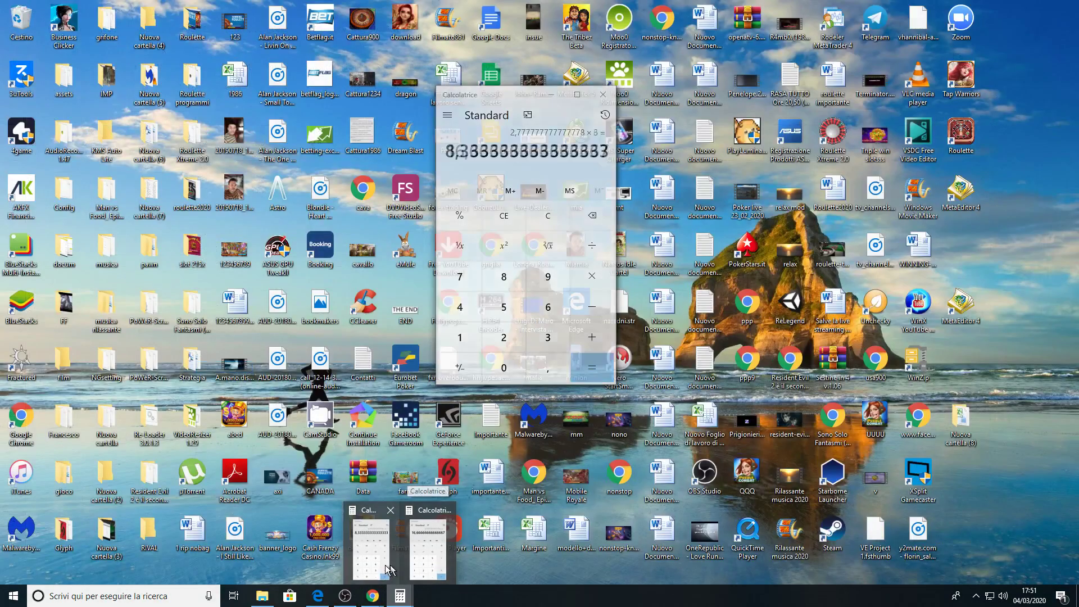
{"action": "left_click", "coordinate": [407, 550]}
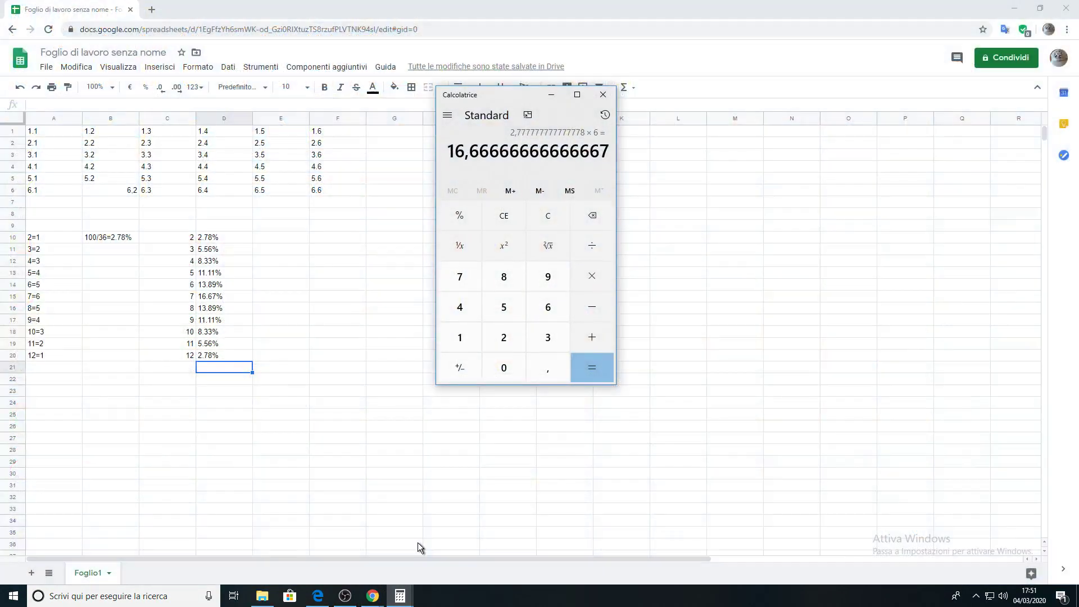
{"action": "left_click", "coordinate": [506, 224]}
{"action": "left_click", "coordinate": [503, 337]}
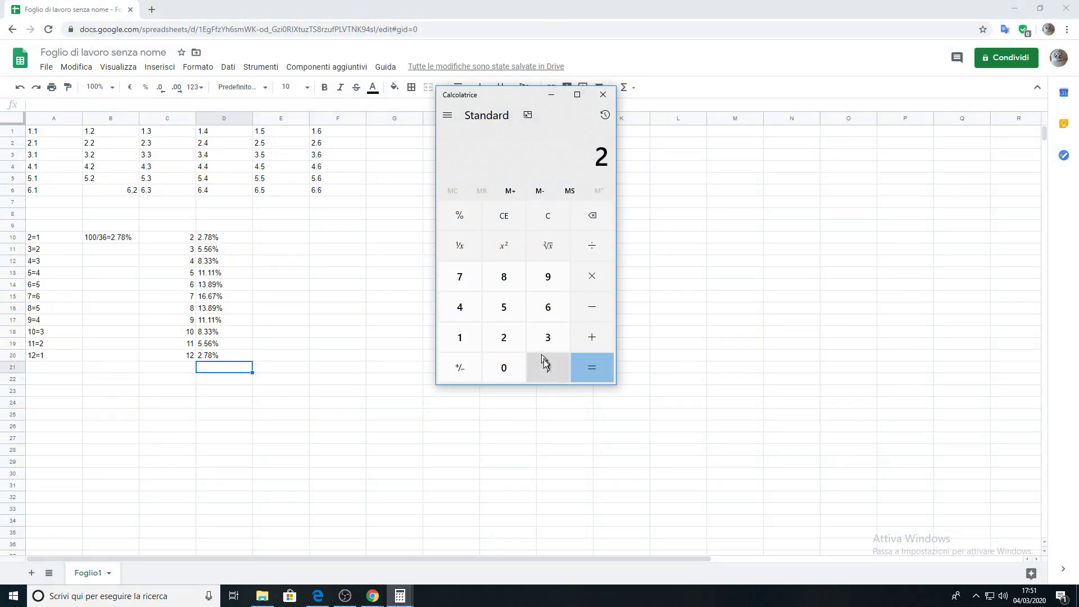
{"action": "left_click", "coordinate": [546, 367]}
{"action": "left_click", "coordinate": [460, 276]}
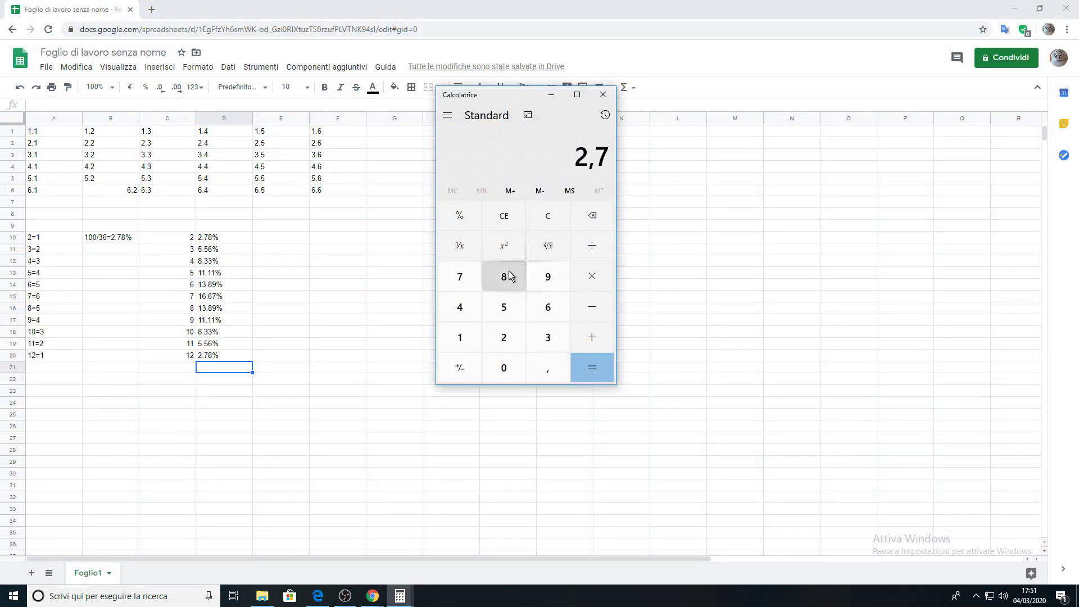
{"action": "left_click", "coordinate": [522, 269]}
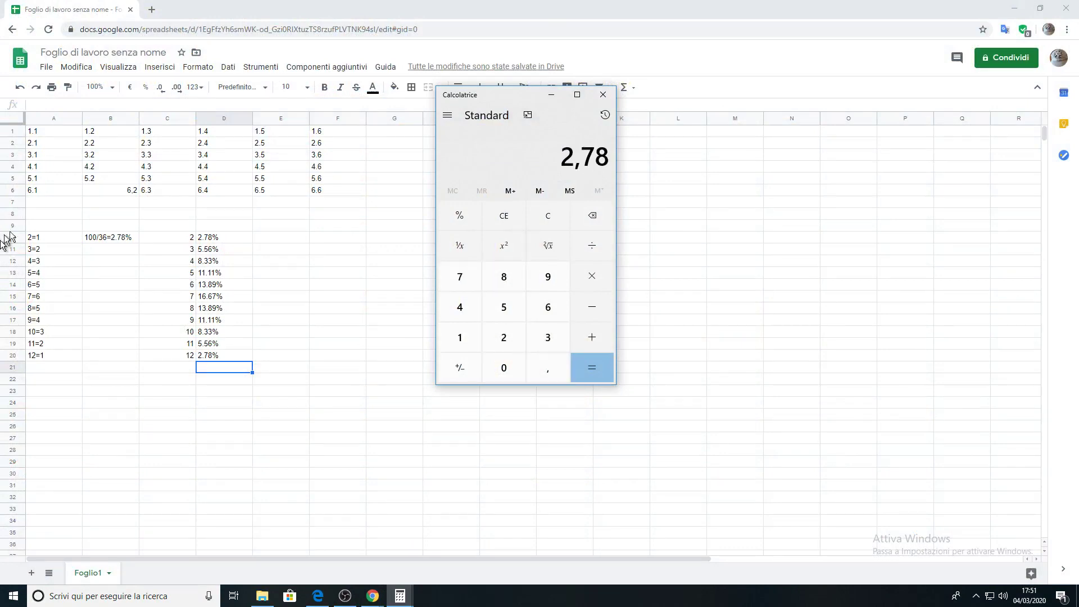
{"action": "left_click", "coordinate": [595, 335]}
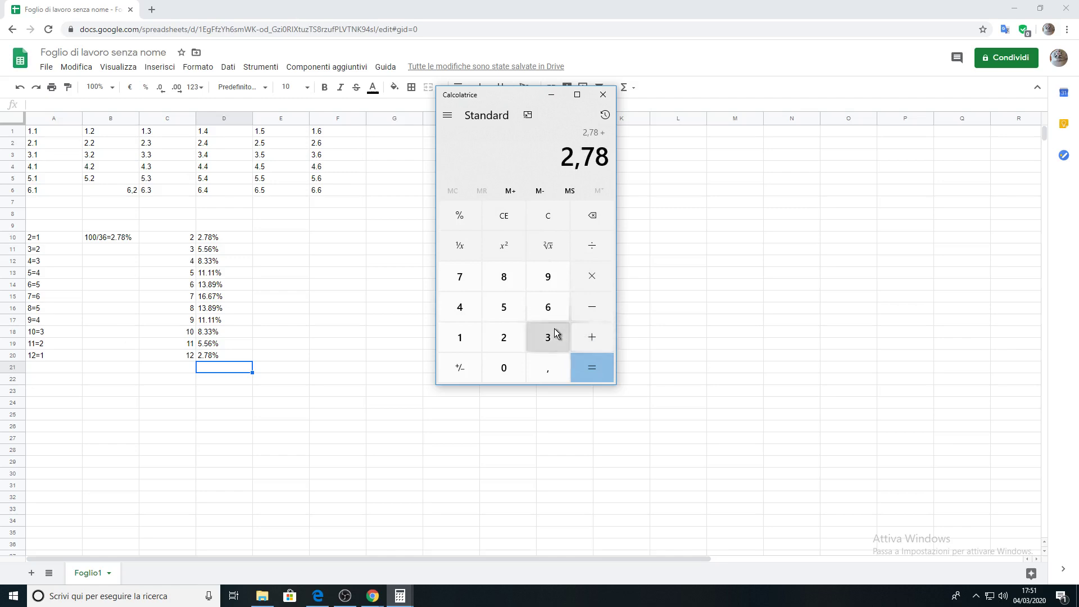
Step: Add 5,56 and 8,33 to the running total, the percentages for the sums 3 and 4
{"action": "left_click", "coordinate": [504, 309]}
{"action": "left_click", "coordinate": [548, 369]}
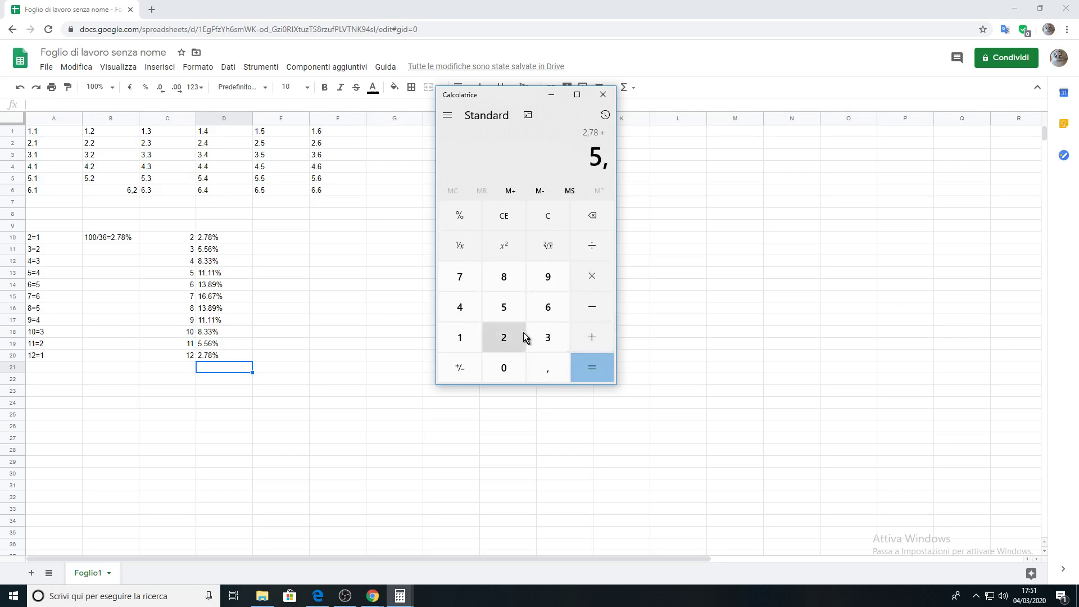
{"action": "left_click", "coordinate": [504, 317]}
{"action": "left_click", "coordinate": [539, 312]}
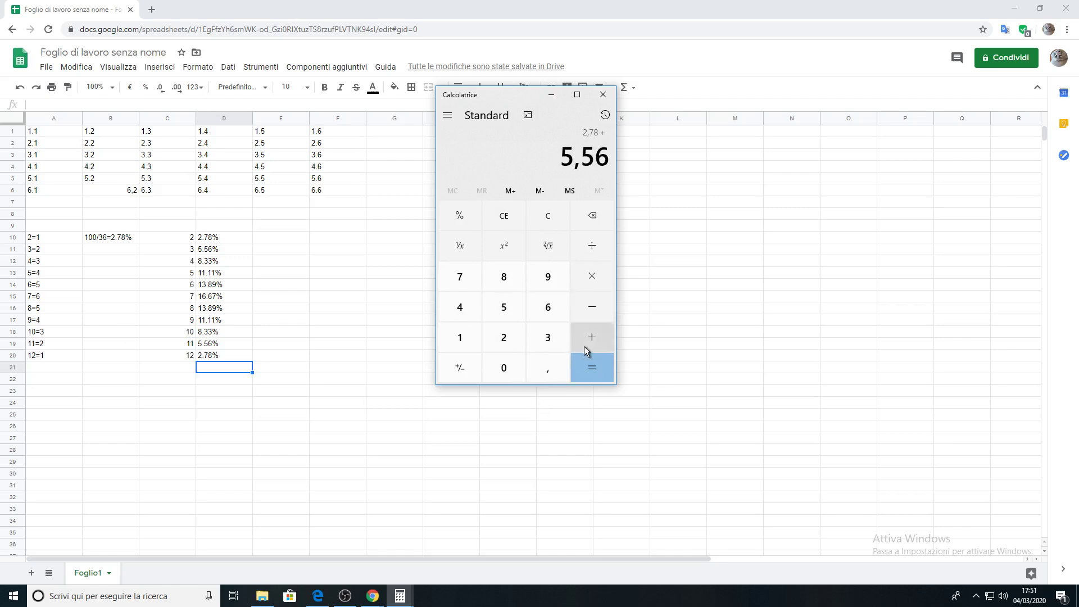
{"action": "left_click", "coordinate": [585, 346]}
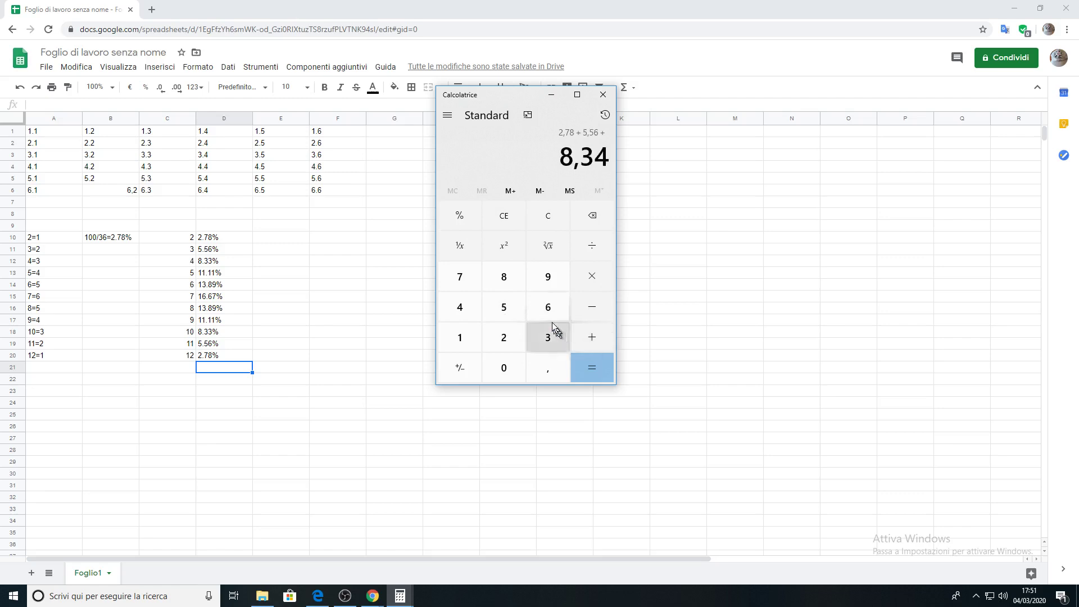
{"action": "left_click", "coordinate": [508, 281]}
{"action": "left_click", "coordinate": [542, 372]}
{"action": "double_click", "coordinate": [546, 339]}
{"action": "left_click", "coordinate": [587, 336]}
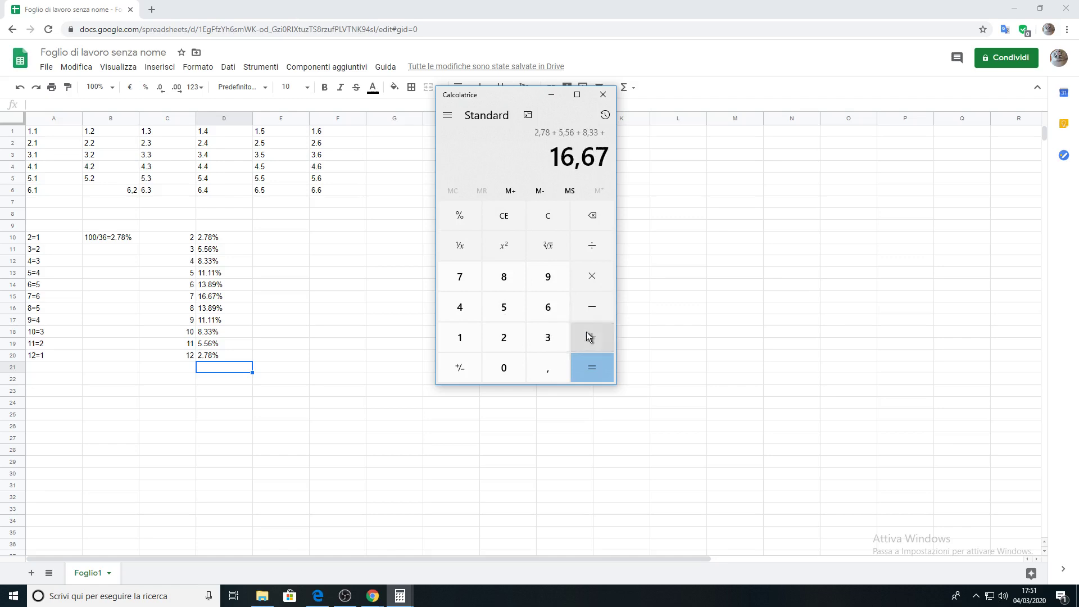
Step: Add 11,11 and 13,89 to the running total, the percentages for the sums 5 and 6
{"action": "double_click", "coordinate": [466, 340]}
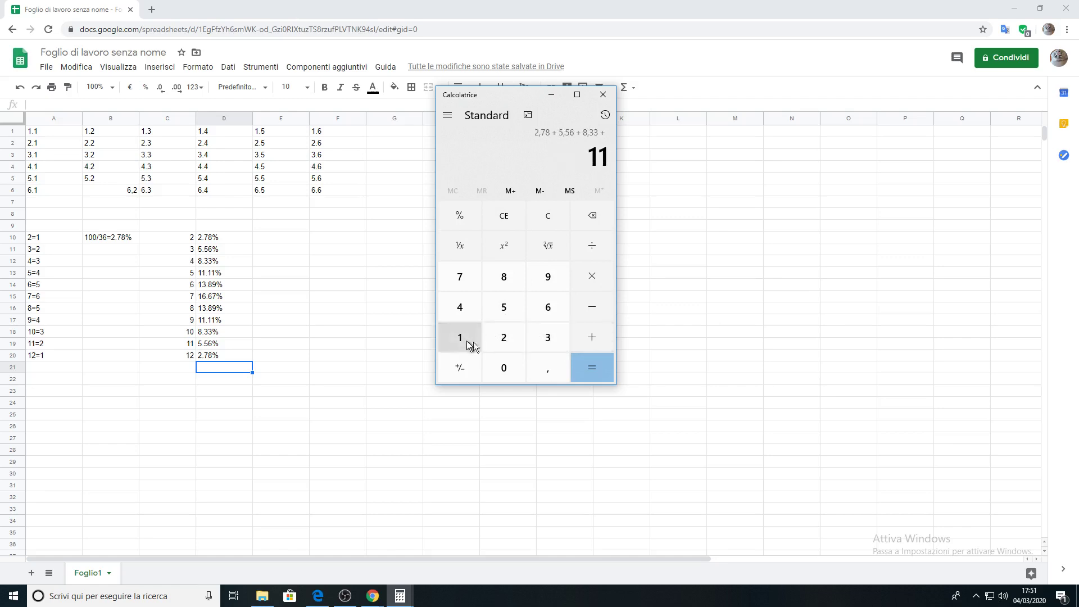
{"action": "left_click", "coordinate": [547, 370]}
{"action": "left_click", "coordinate": [453, 342]}
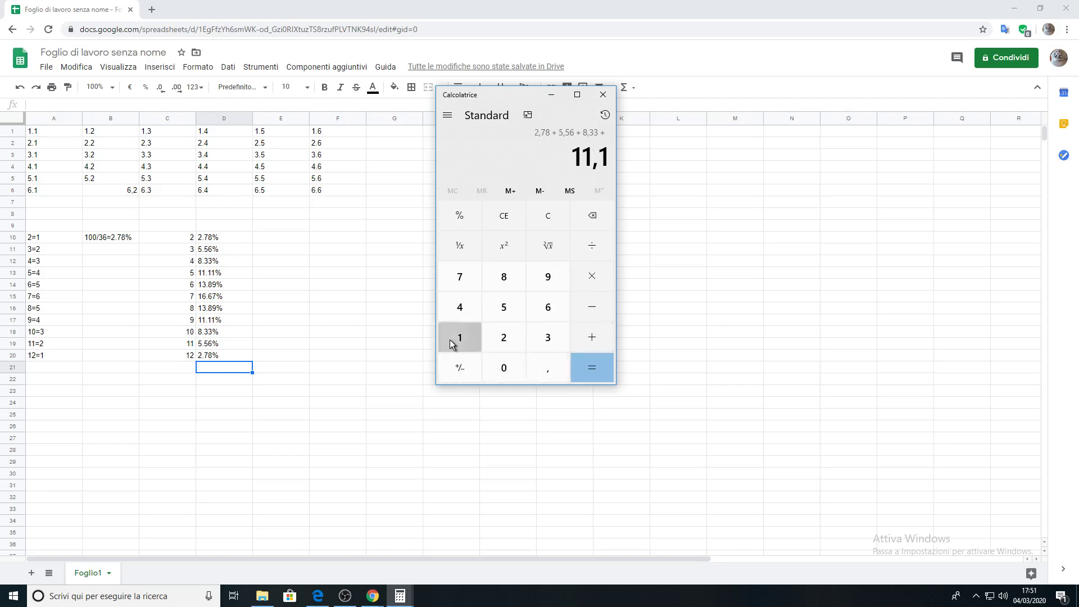
{"action": "left_click", "coordinate": [453, 343]}
{"action": "left_click", "coordinate": [582, 343]}
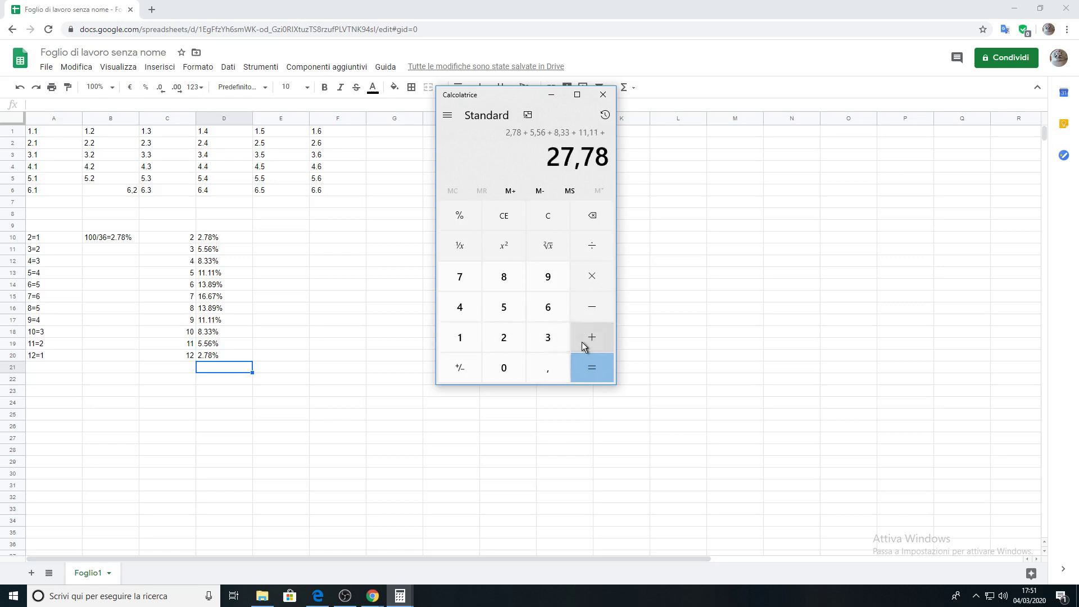
{"action": "left_click", "coordinate": [454, 352]}
{"action": "left_click", "coordinate": [540, 350]}
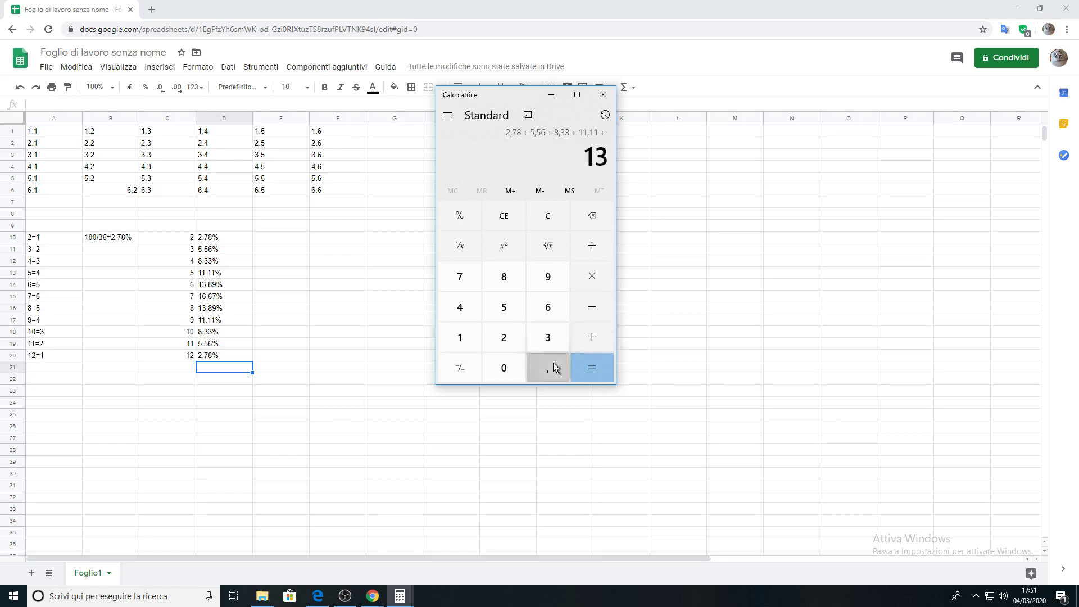
{"action": "left_click", "coordinate": [549, 364]}
{"action": "left_click", "coordinate": [509, 277]}
{"action": "left_click", "coordinate": [539, 277]}
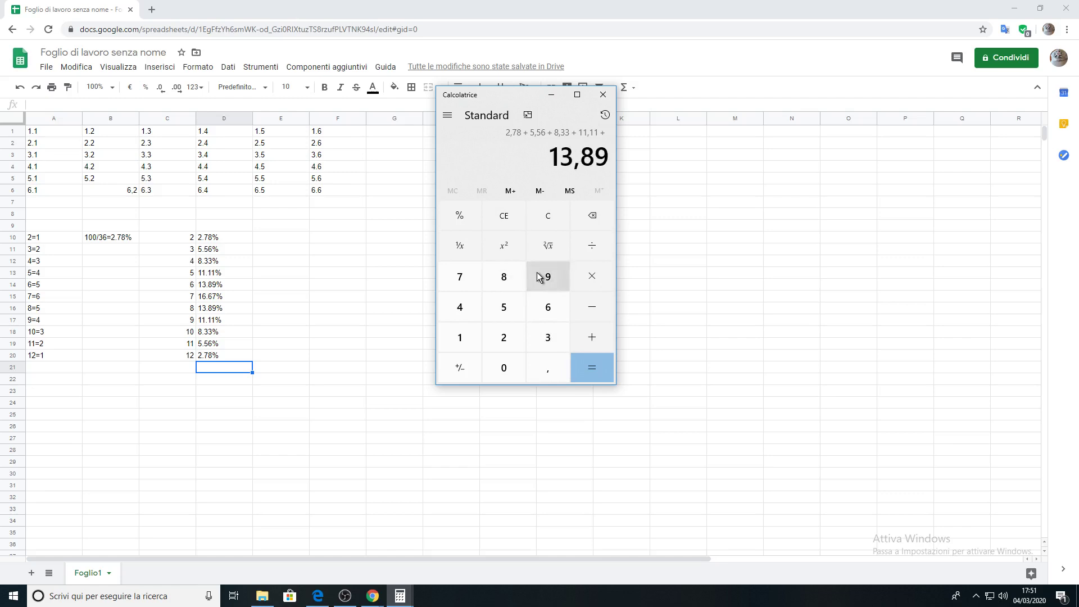
{"action": "left_click", "coordinate": [607, 339]}
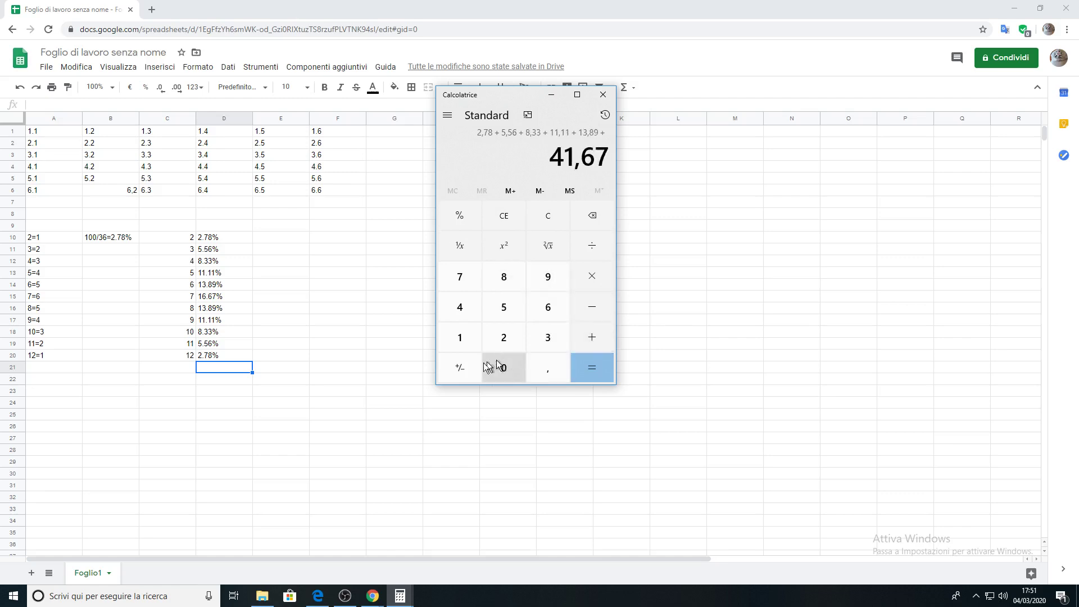
Step: Add 16,67 and 13,89 to the running total, the percentages for the sums 7 and 8
{"action": "left_click", "coordinate": [453, 336]}
{"action": "left_click", "coordinate": [552, 309]}
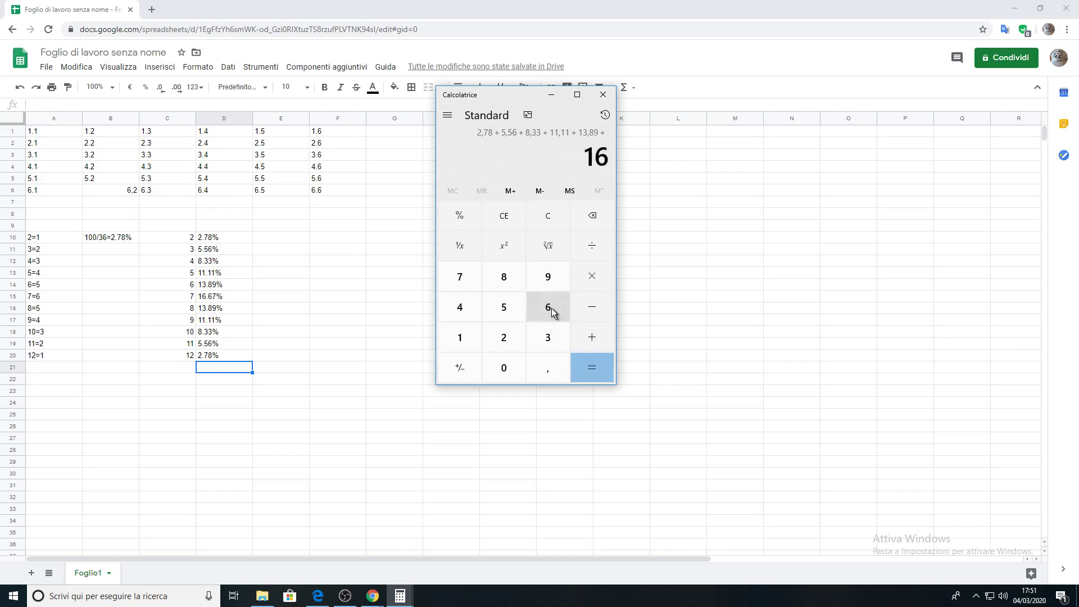
{"action": "left_click", "coordinate": [546, 372]}
{"action": "left_click", "coordinate": [551, 309]}
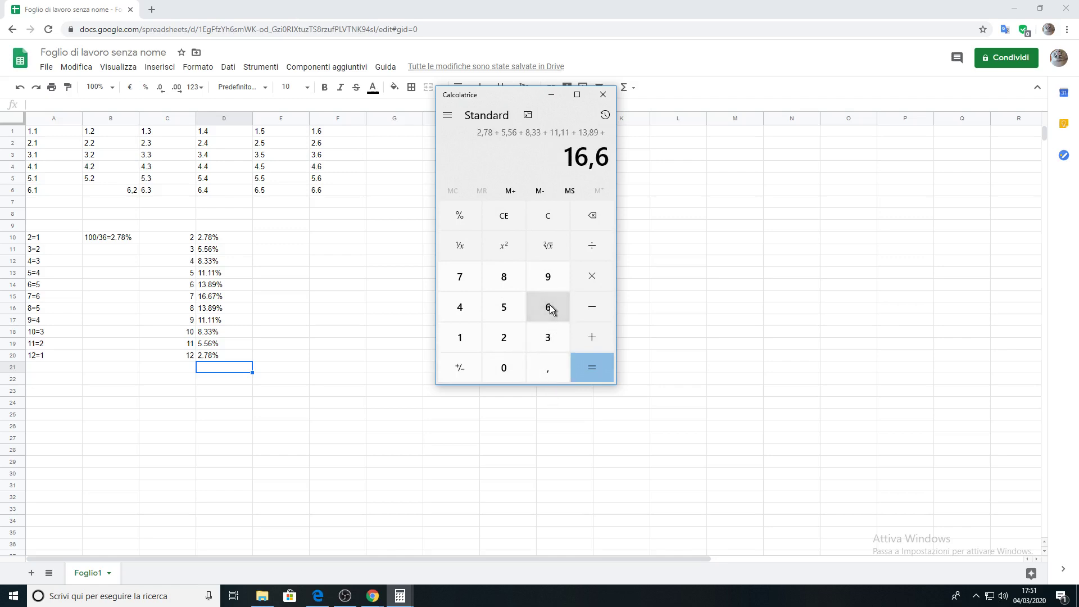
{"action": "left_click", "coordinate": [468, 281]}
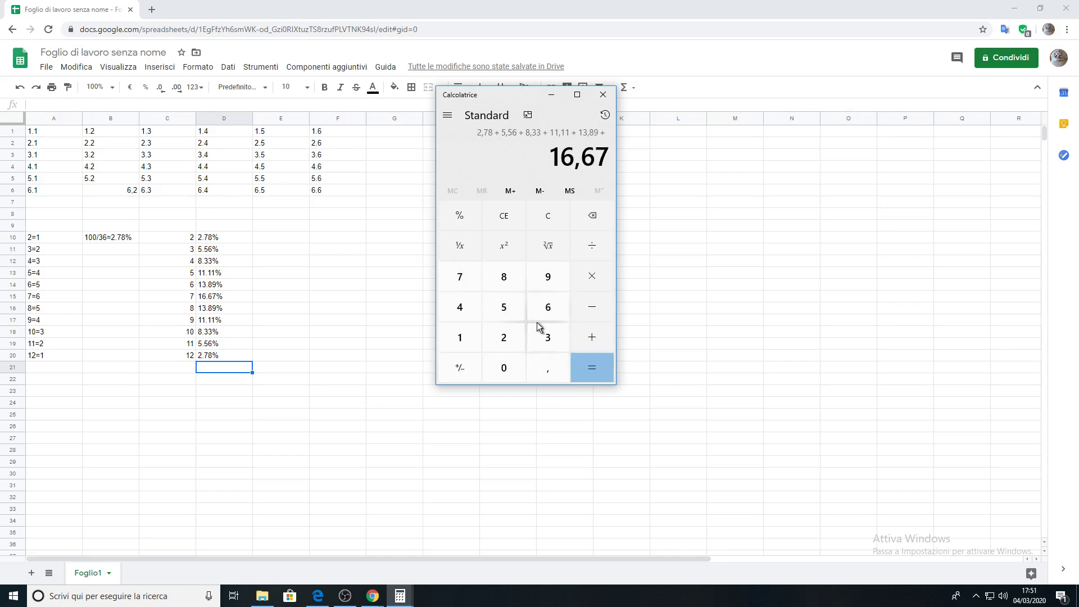
{"action": "left_click", "coordinate": [587, 342]}
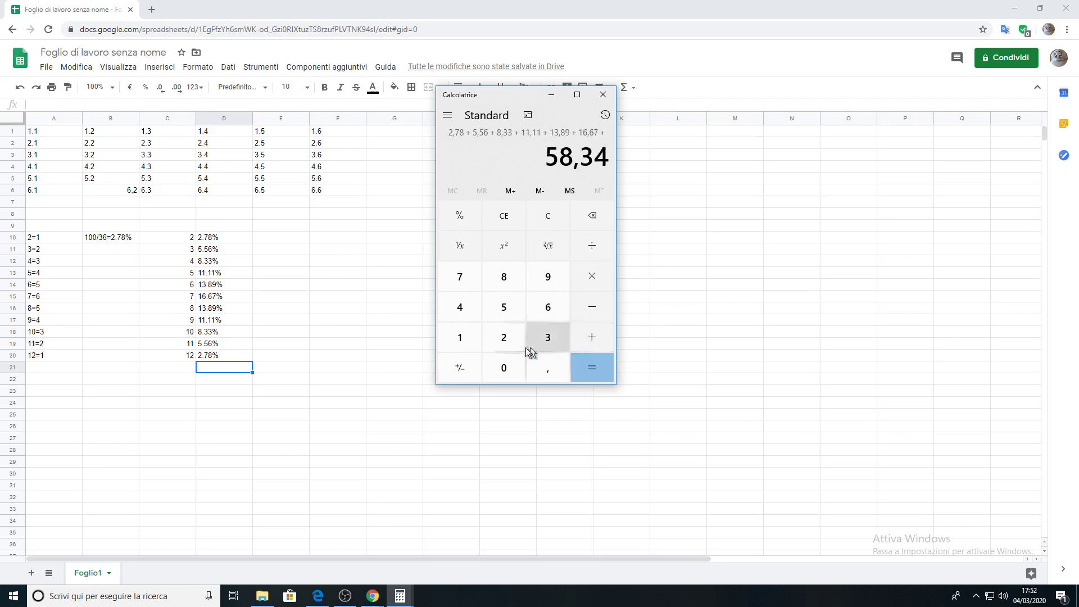
{"action": "left_click", "coordinate": [463, 342]}
{"action": "left_click", "coordinate": [546, 338]}
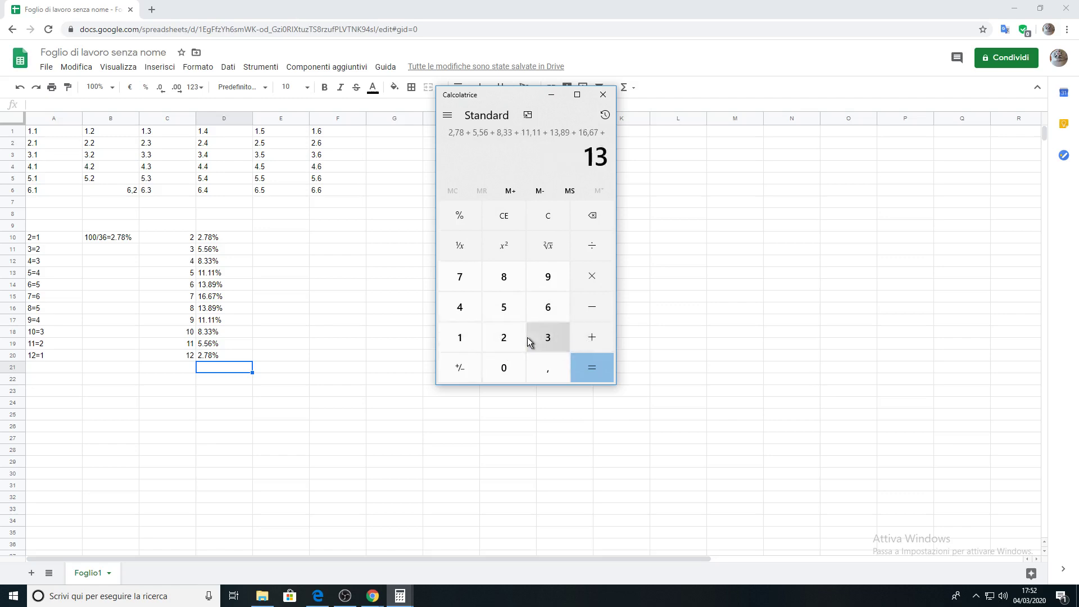
{"action": "left_click", "coordinate": [548, 366]}
{"action": "left_click", "coordinate": [505, 279]}
{"action": "left_click", "coordinate": [544, 278]}
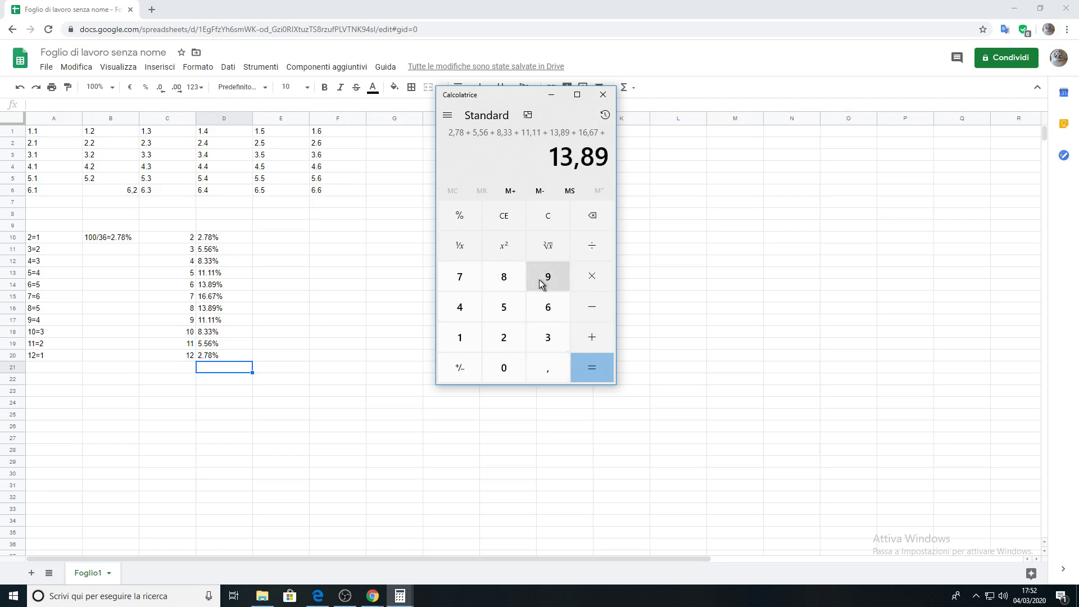
{"action": "left_click", "coordinate": [593, 340]}
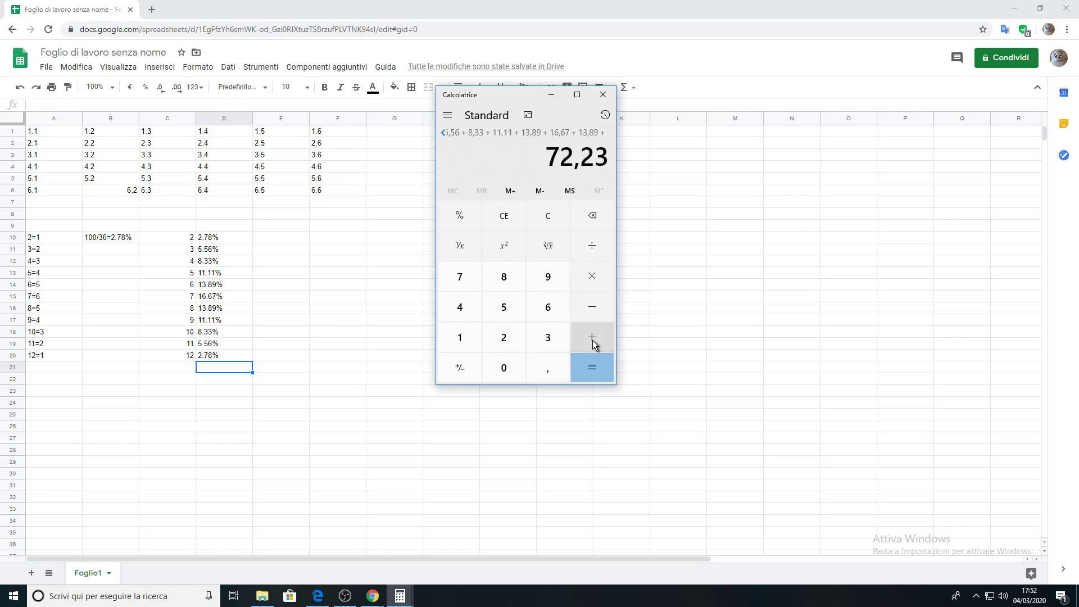
Step: Add 11,11 and 8,33 to the running total, the percentages for the sums 9 and 10
{"action": "double_click", "coordinate": [461, 346]}
{"action": "left_click", "coordinate": [537, 369]}
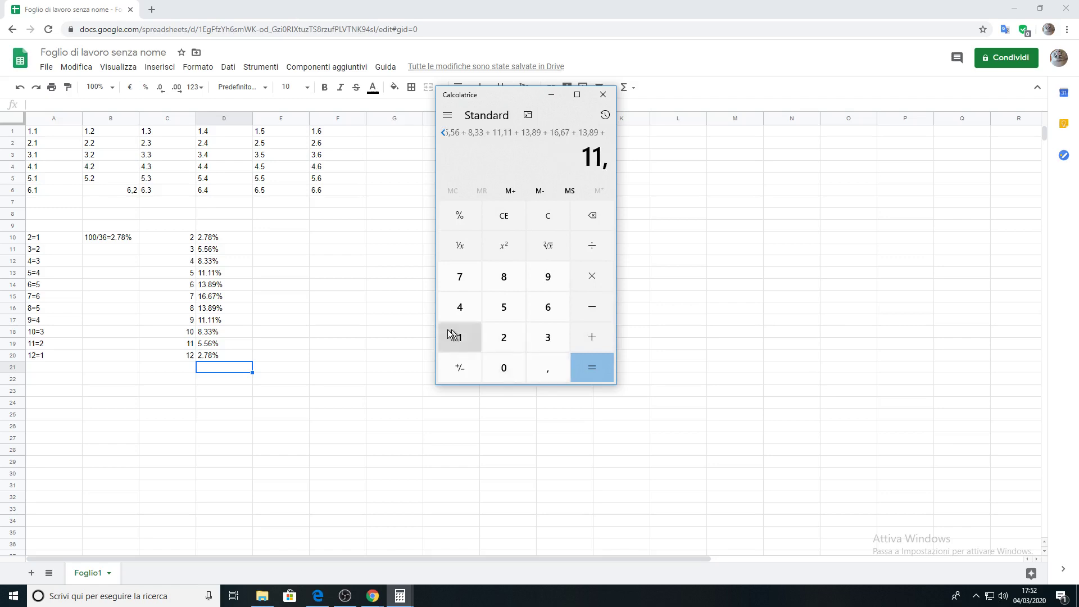
{"action": "double_click", "coordinate": [458, 339]}
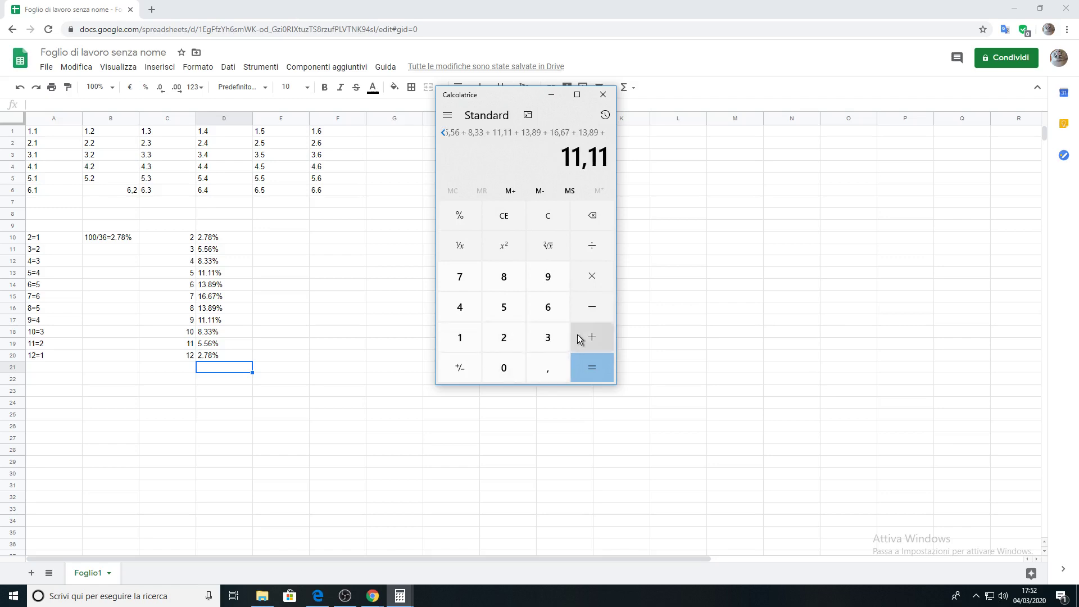
{"action": "left_click", "coordinate": [591, 337]}
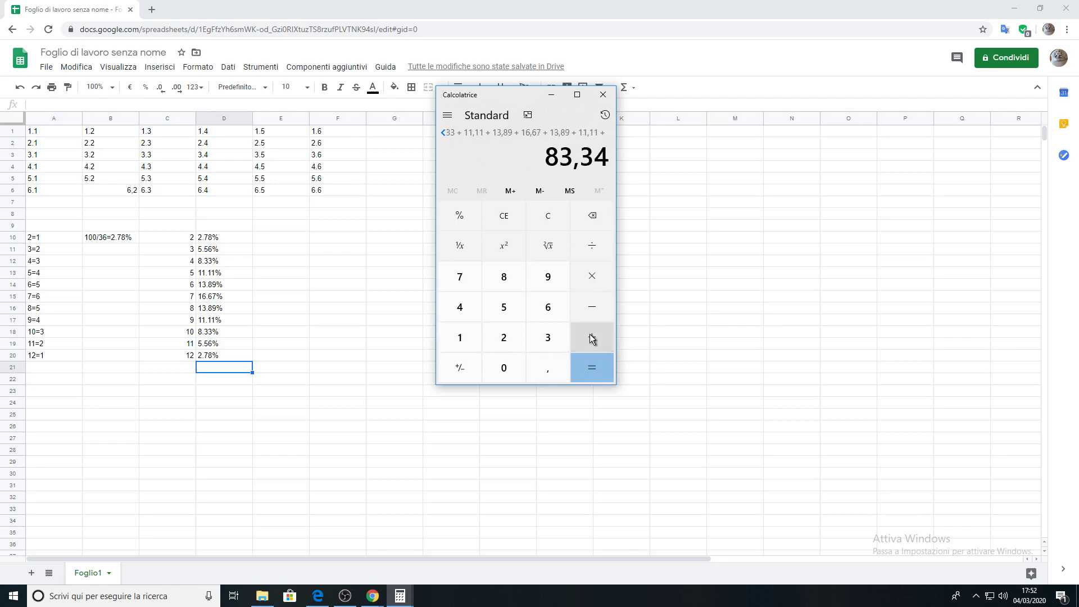
{"action": "left_click", "coordinate": [501, 276]}
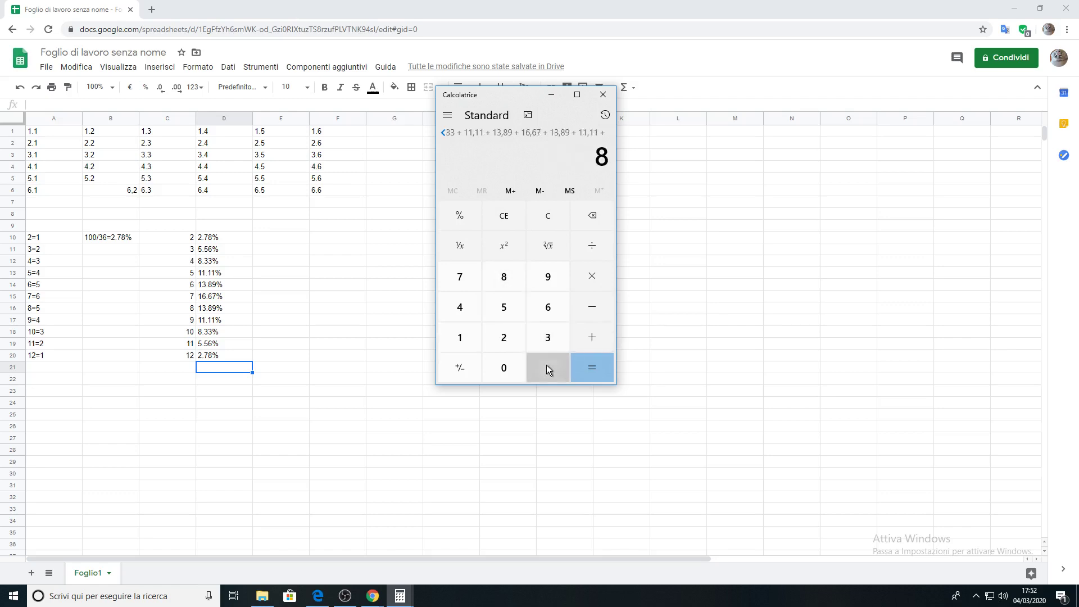
{"action": "left_click", "coordinate": [546, 366]}
{"action": "left_click", "coordinate": [542, 348]}
{"action": "left_click", "coordinate": [541, 348]}
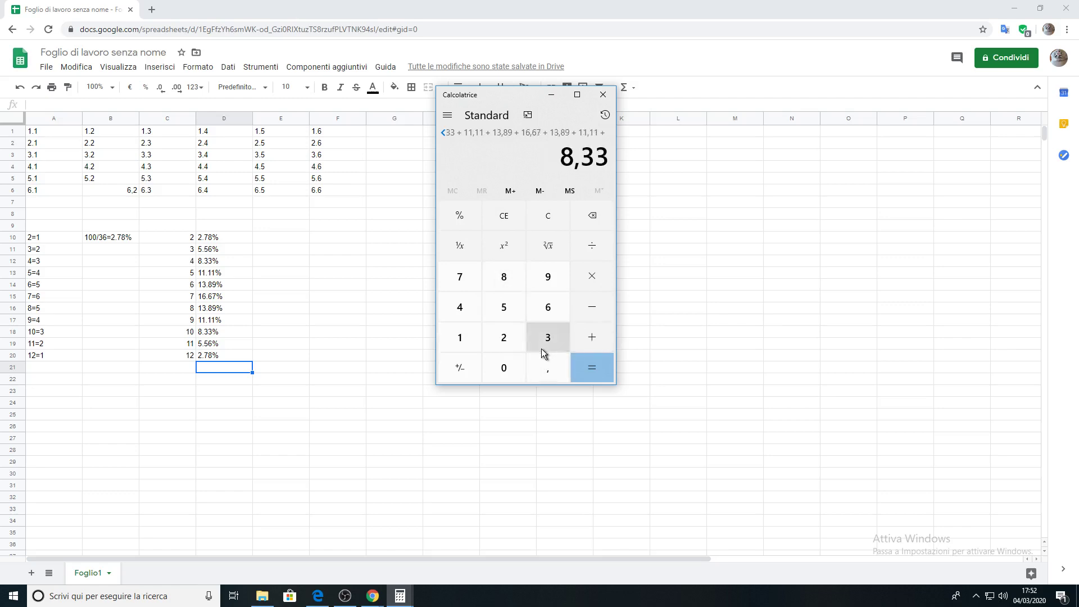
{"action": "left_click", "coordinate": [605, 342]}
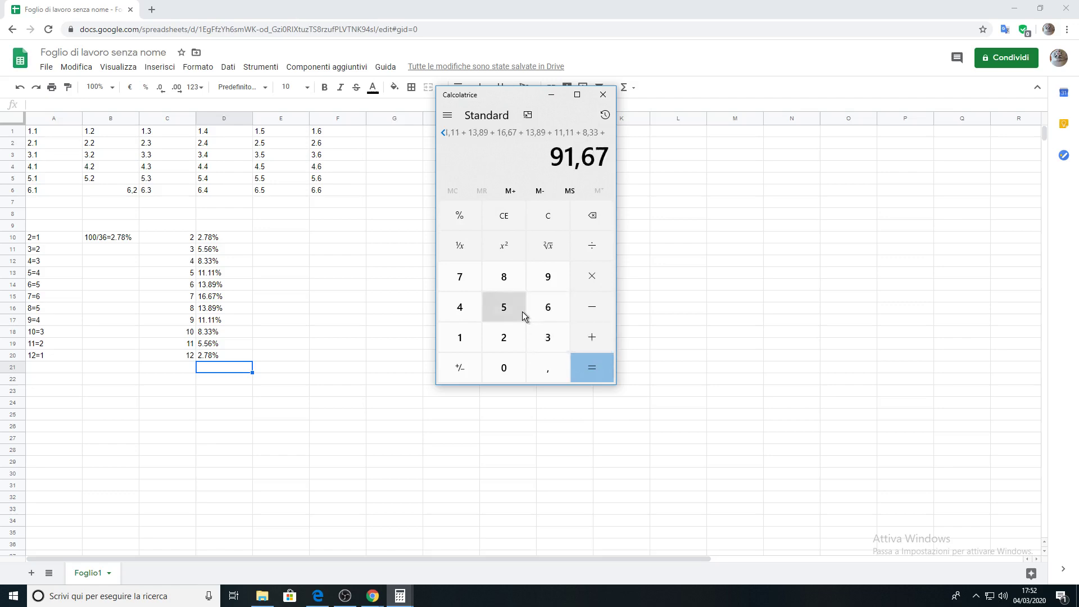
Step: Add 5,56 and 2,78 for the sums 11 and 12, and calculate the total of all the percentages
{"action": "left_click", "coordinate": [495, 313]}
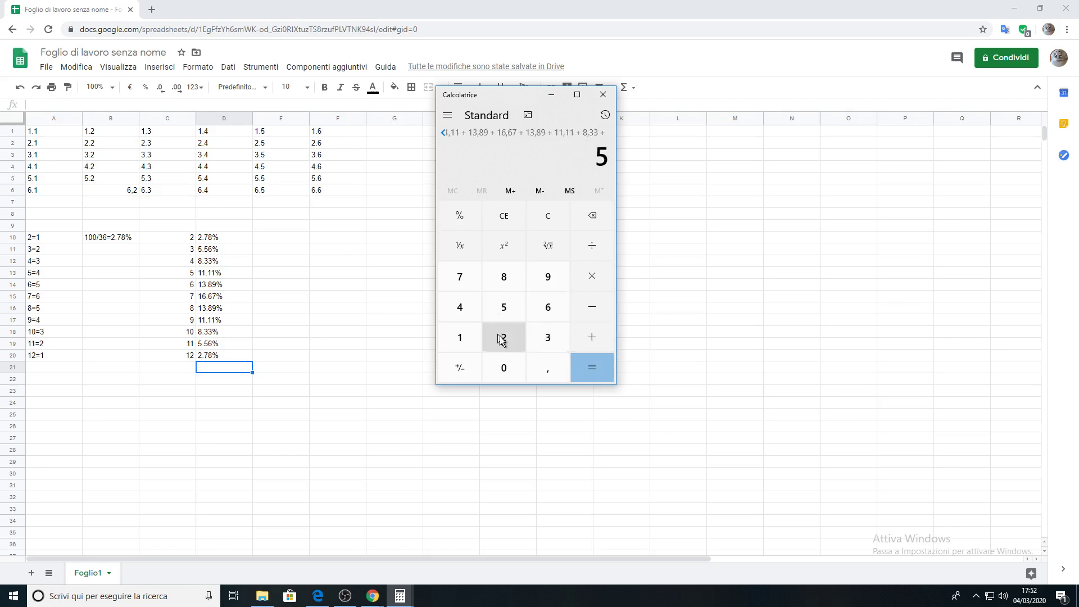
{"action": "left_click", "coordinate": [543, 370]}
{"action": "left_click", "coordinate": [502, 307]}
{"action": "left_click", "coordinate": [548, 309]}
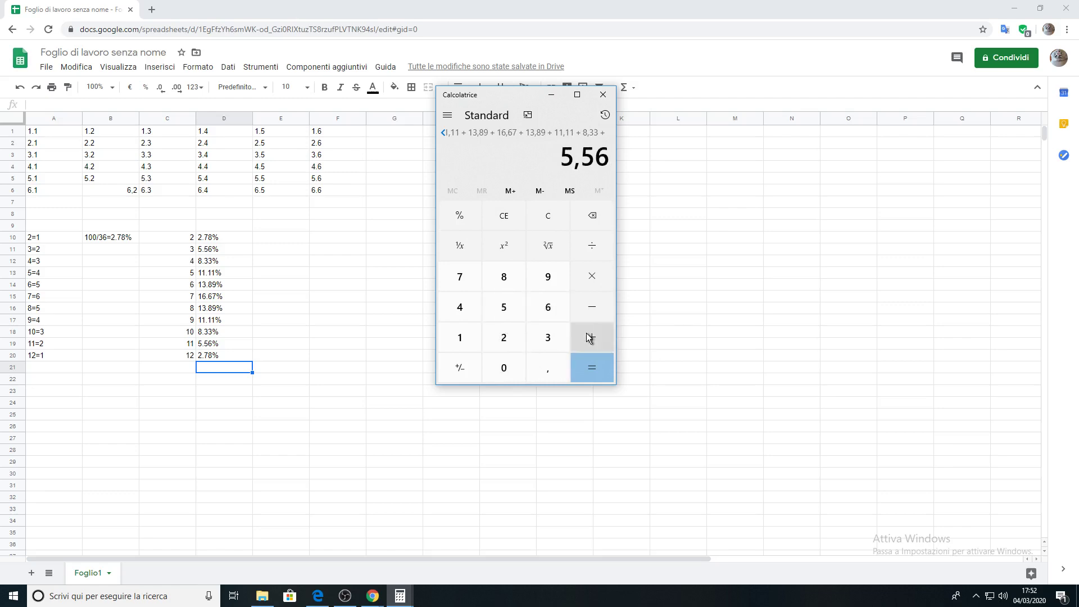
{"action": "left_click", "coordinate": [586, 336]}
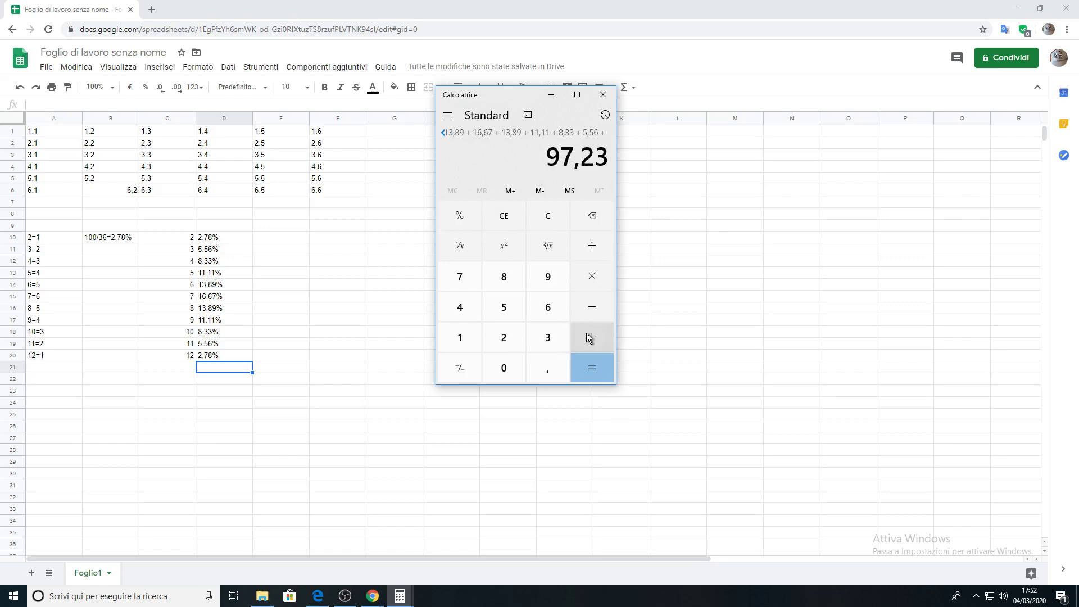
{"action": "left_click", "coordinate": [504, 337]}
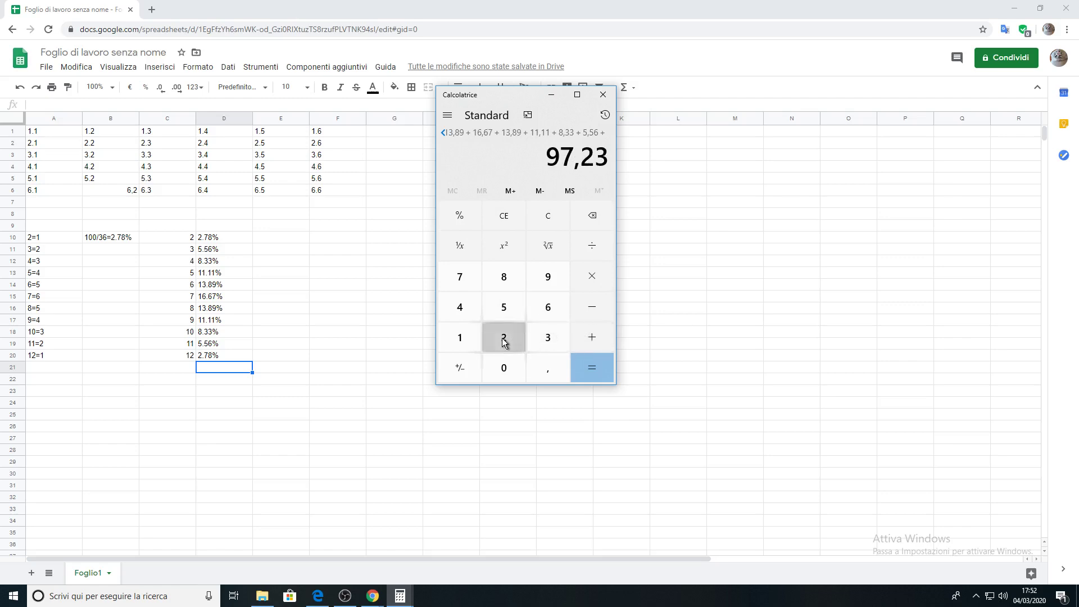
{"action": "left_click", "coordinate": [548, 372]}
{"action": "left_click", "coordinate": [465, 282]}
{"action": "left_click", "coordinate": [496, 285]}
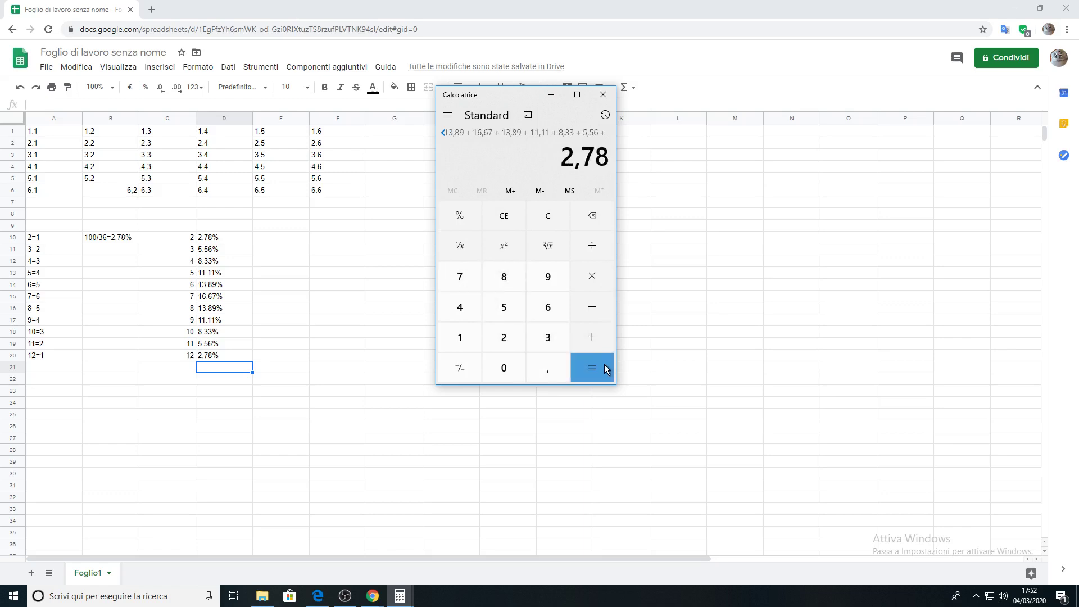
{"action": "left_click", "coordinate": [591, 368]}
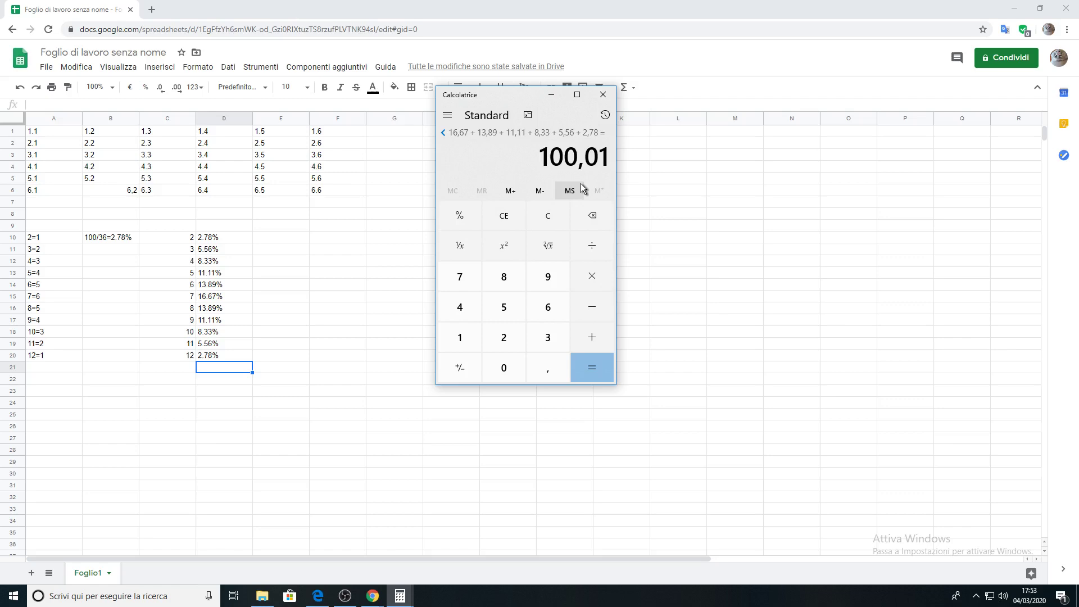
{"action": "left_click", "coordinate": [345, 595]}
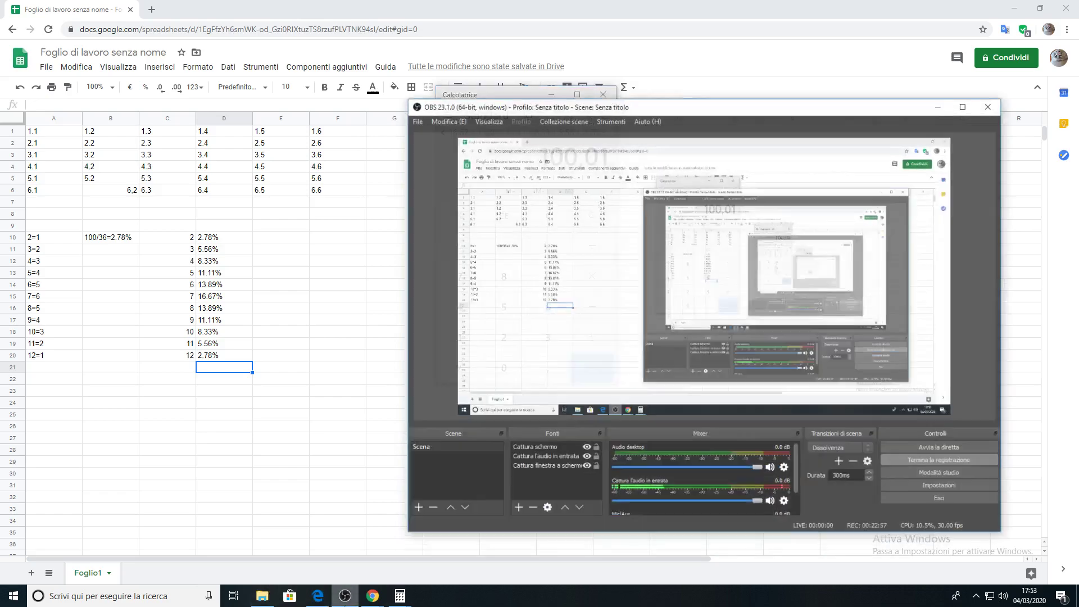